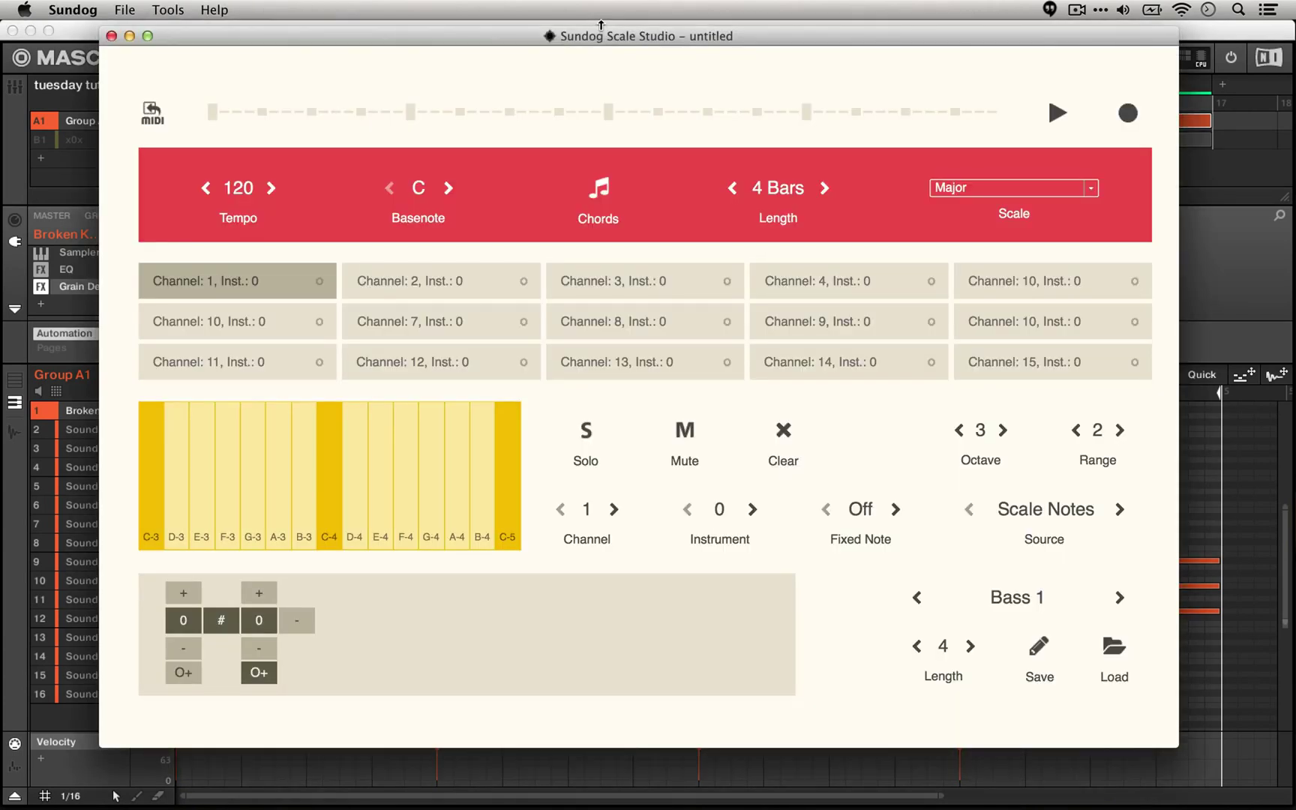
Switch to Maschine 2 and listen to the chords of Pattern 3 in Scene 3.
click(600, 25)
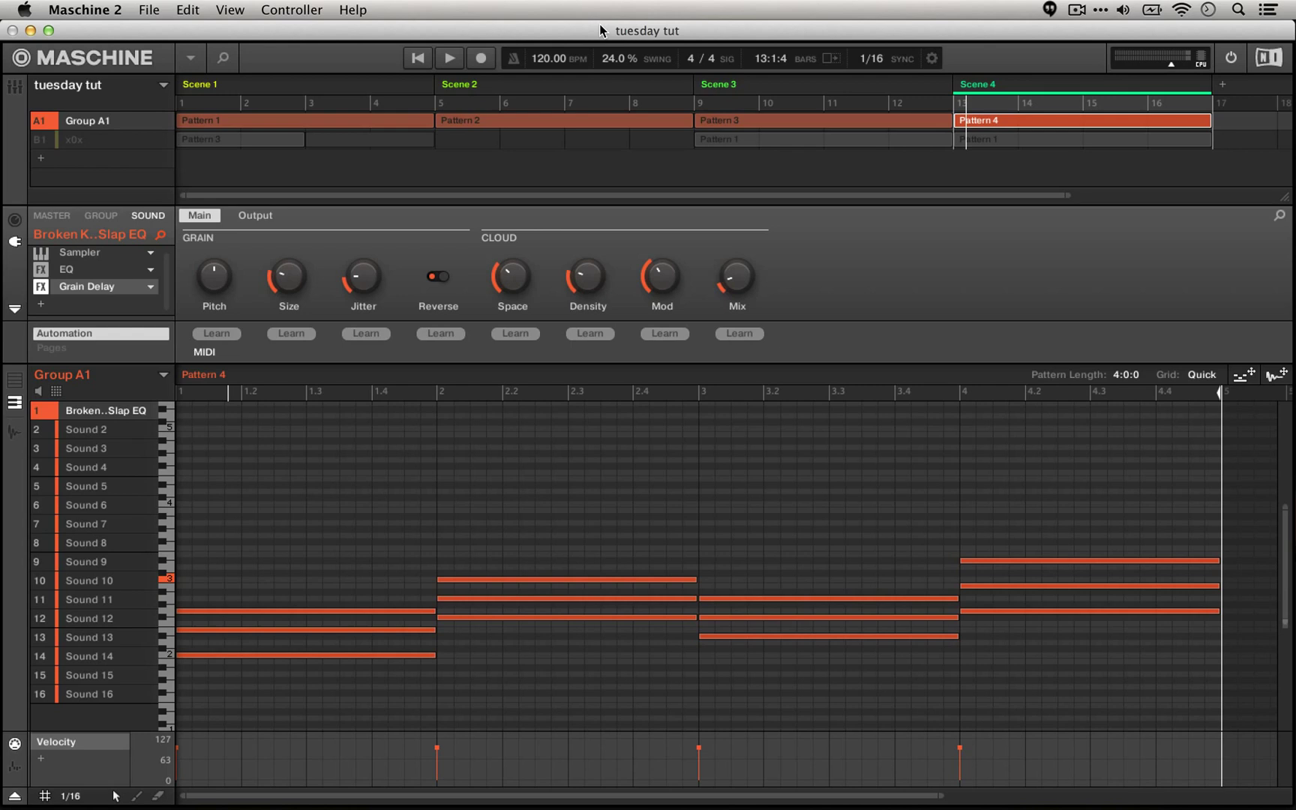
scroll(463, 458, down, 1)
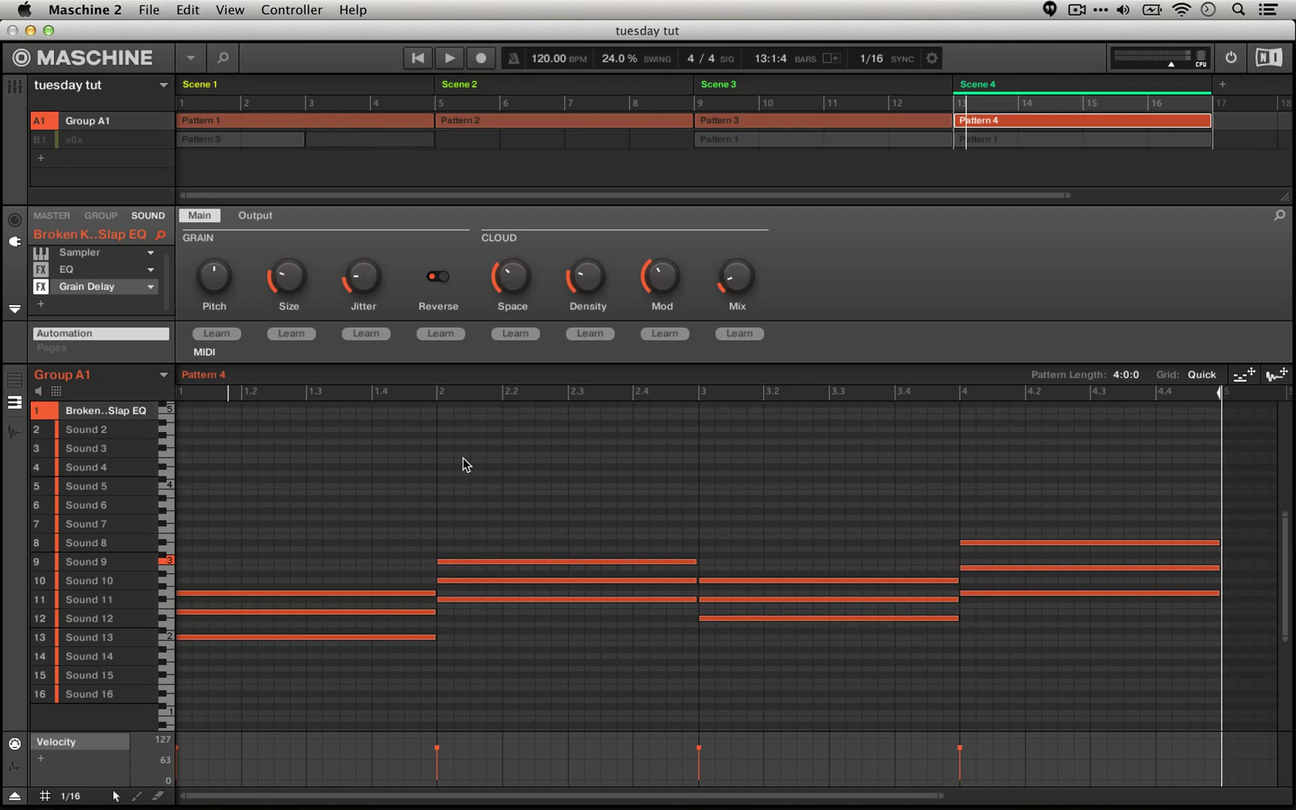
click(759, 116)
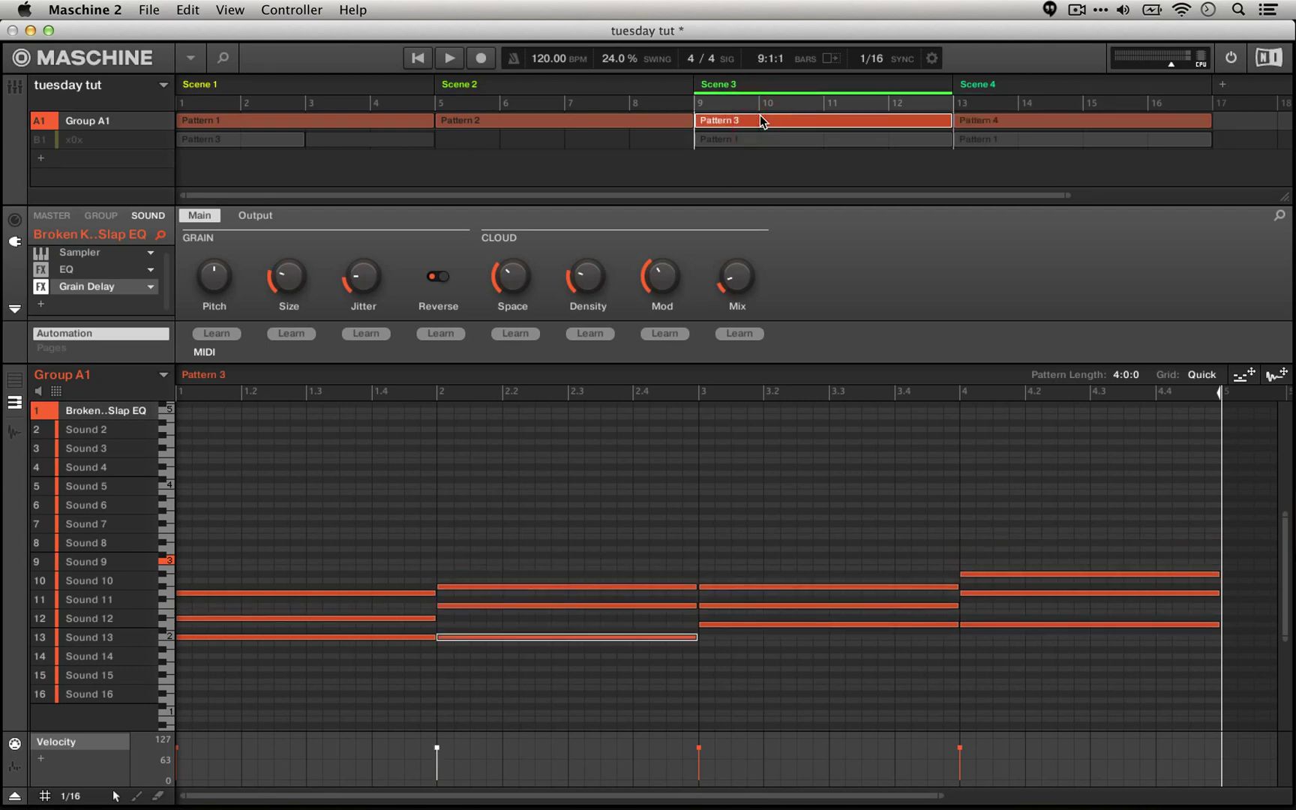
key(space)
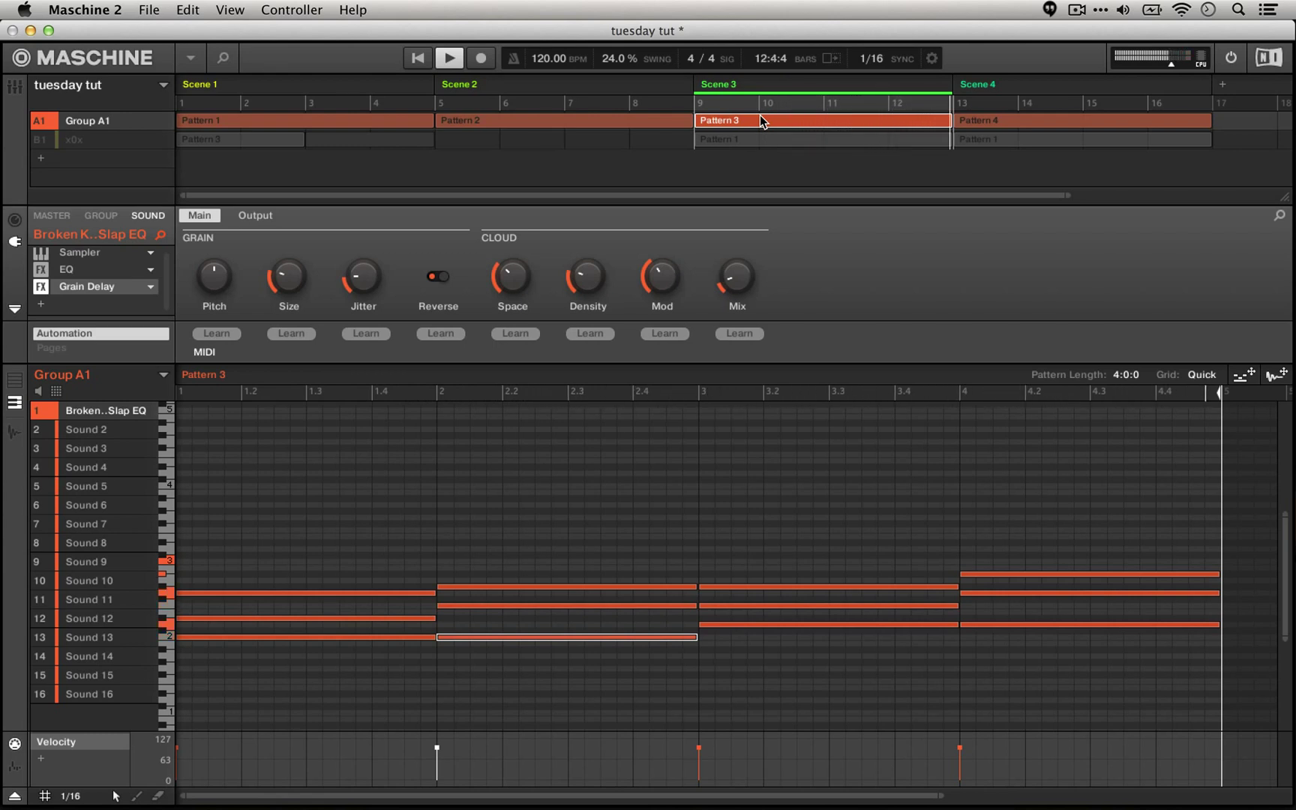
key(space)
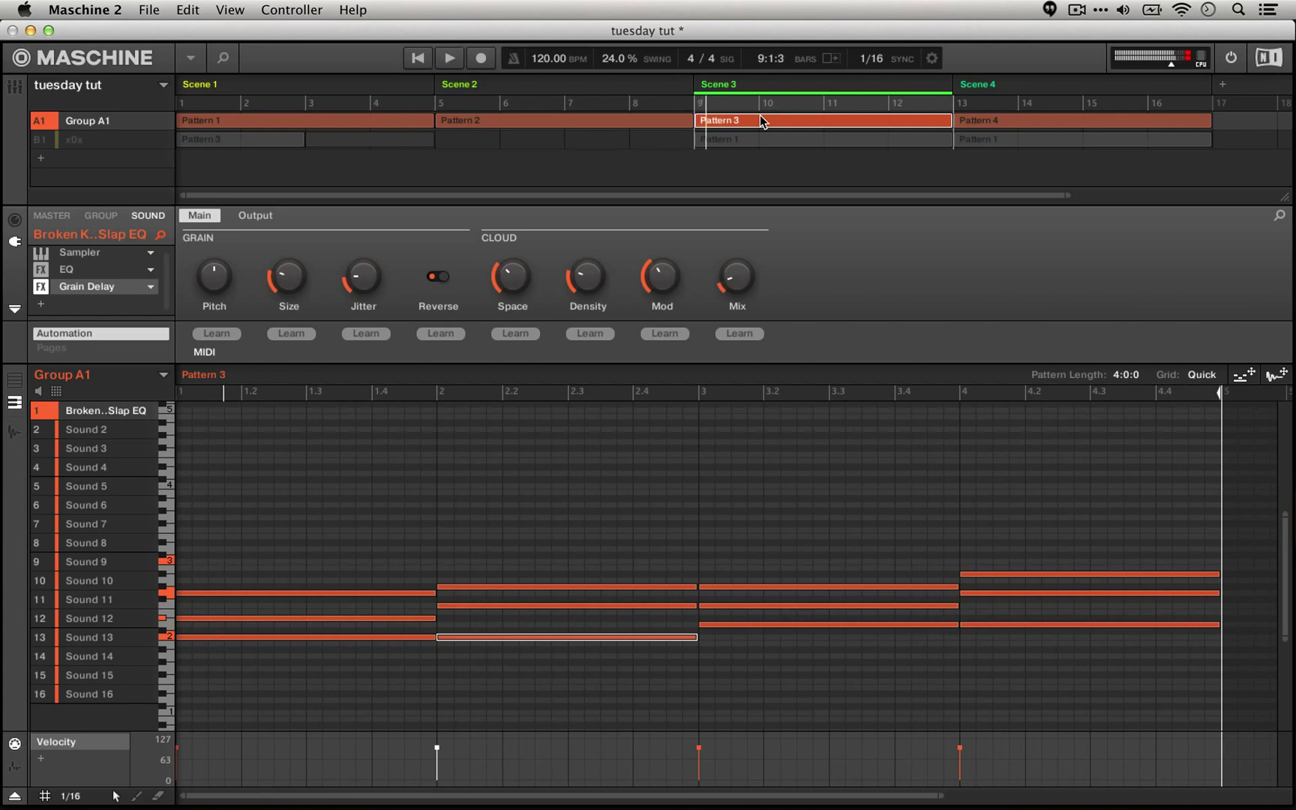
Listen to Pattern 2 in Scene 2.
click(469, 119)
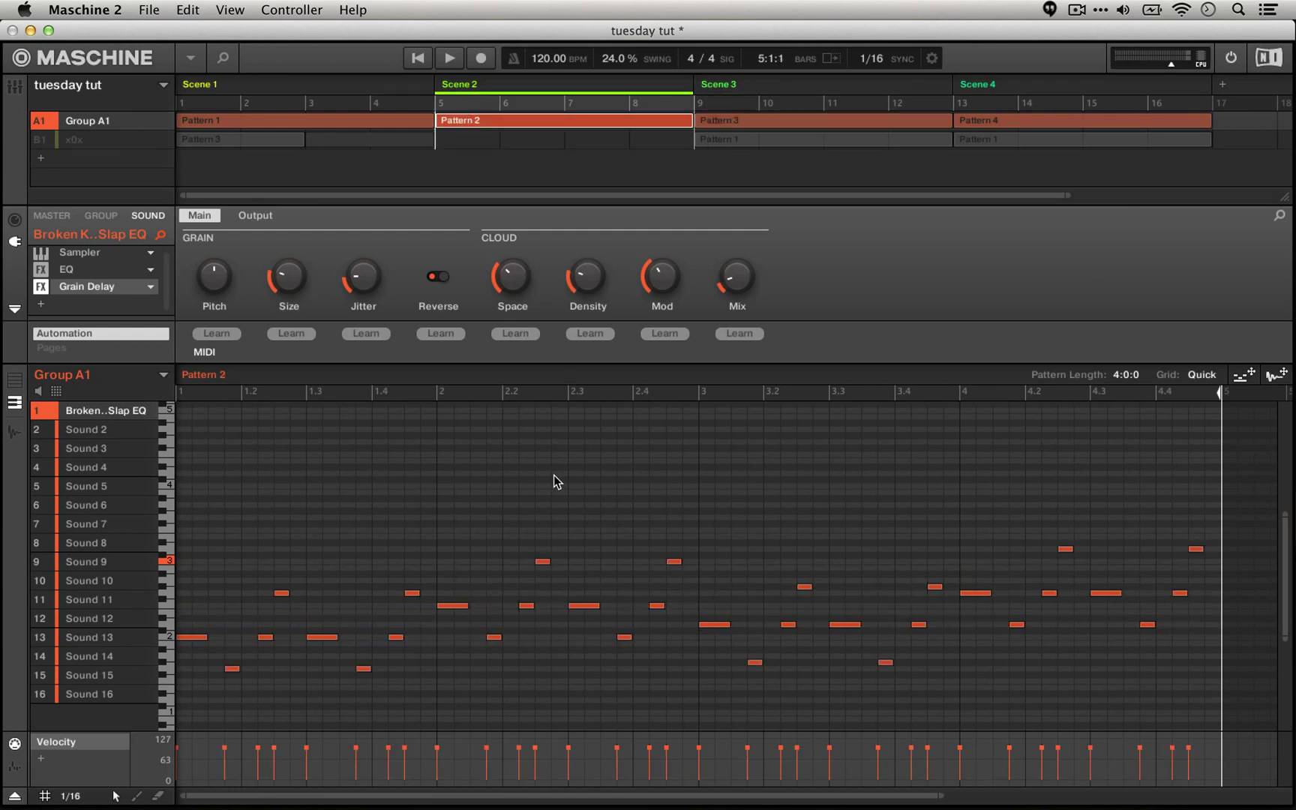
key(space)
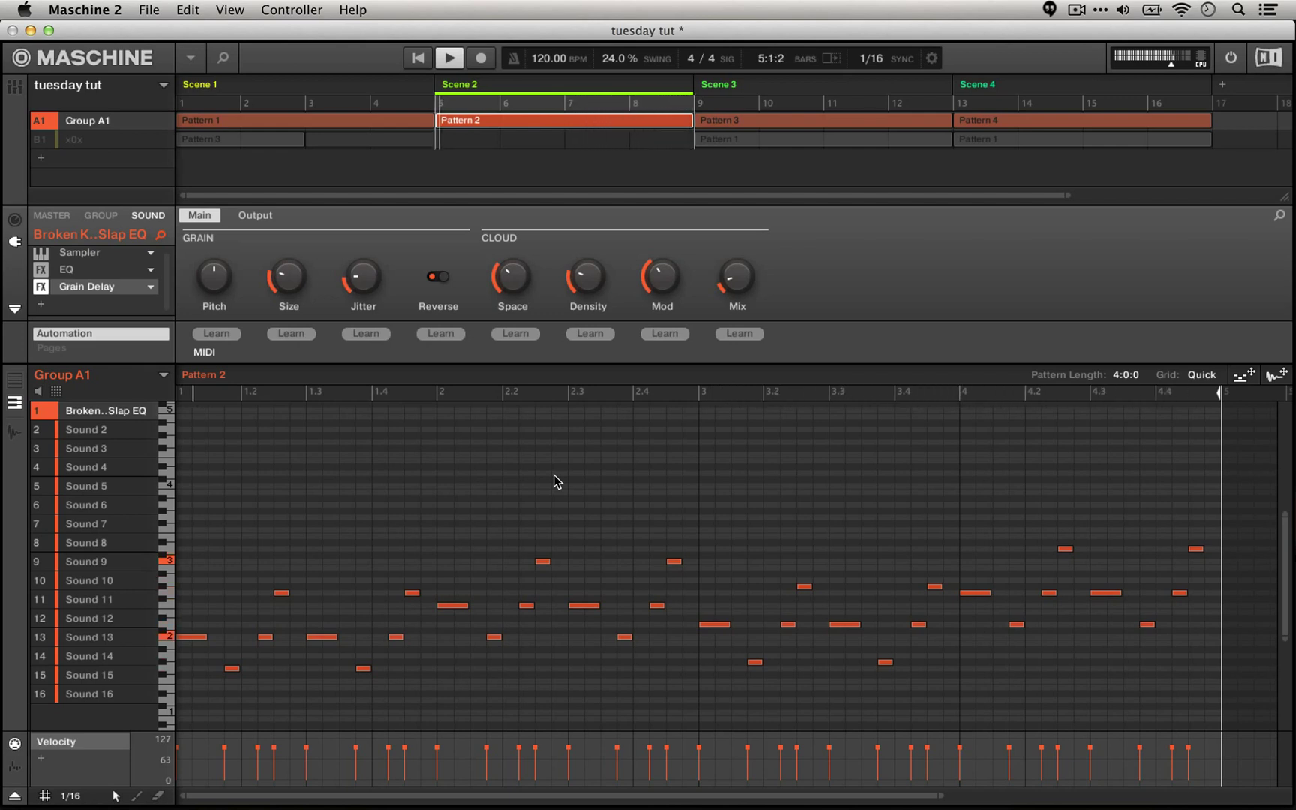
key(space)
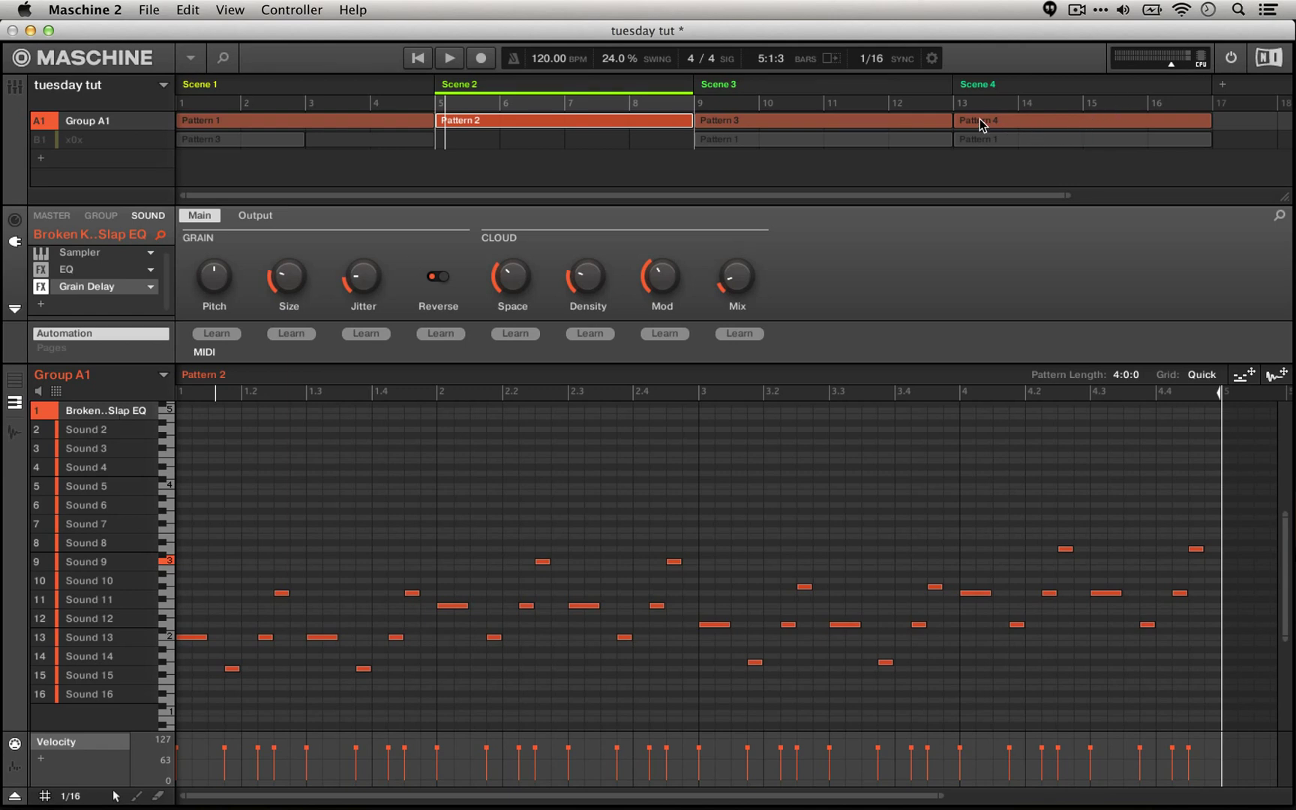
Compare the chord voicings of Pattern 3 and Pattern 4, playing back Pattern 4.
click(799, 118)
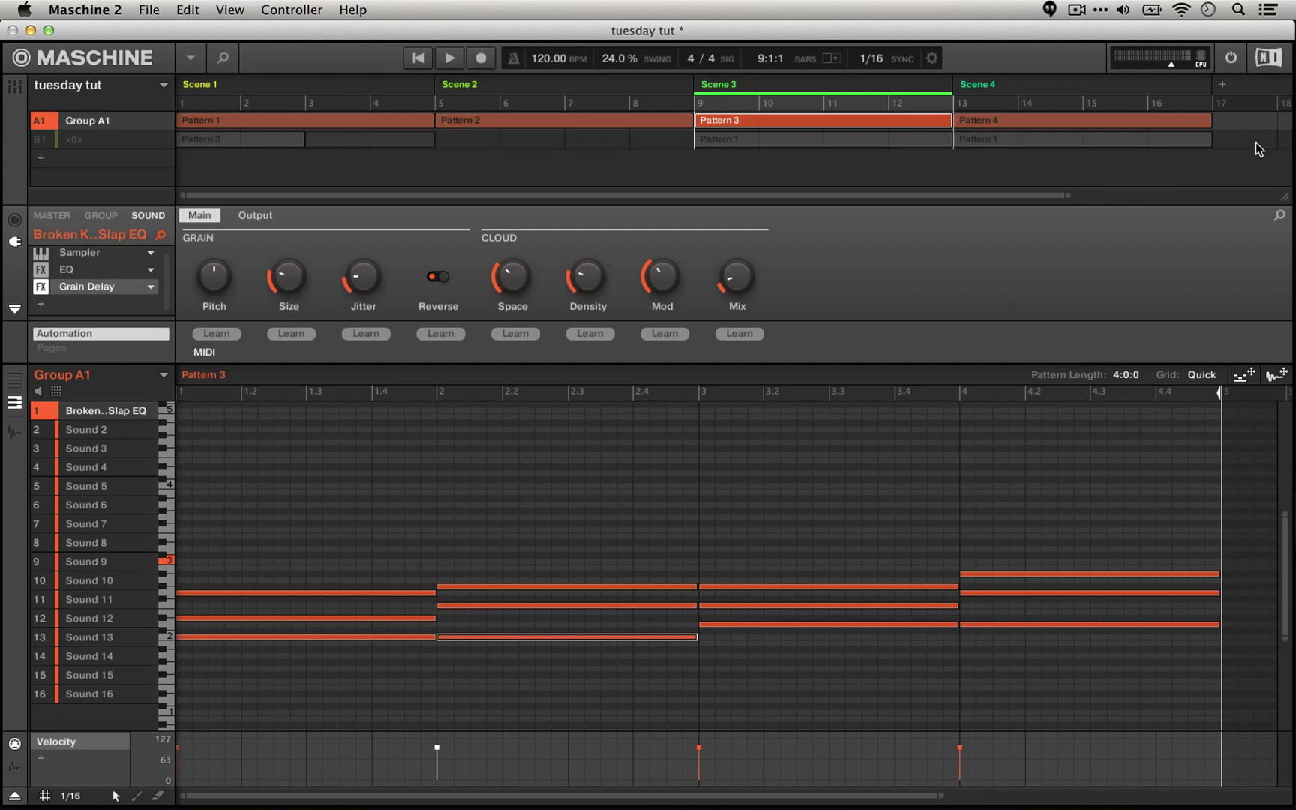
click(1039, 122)
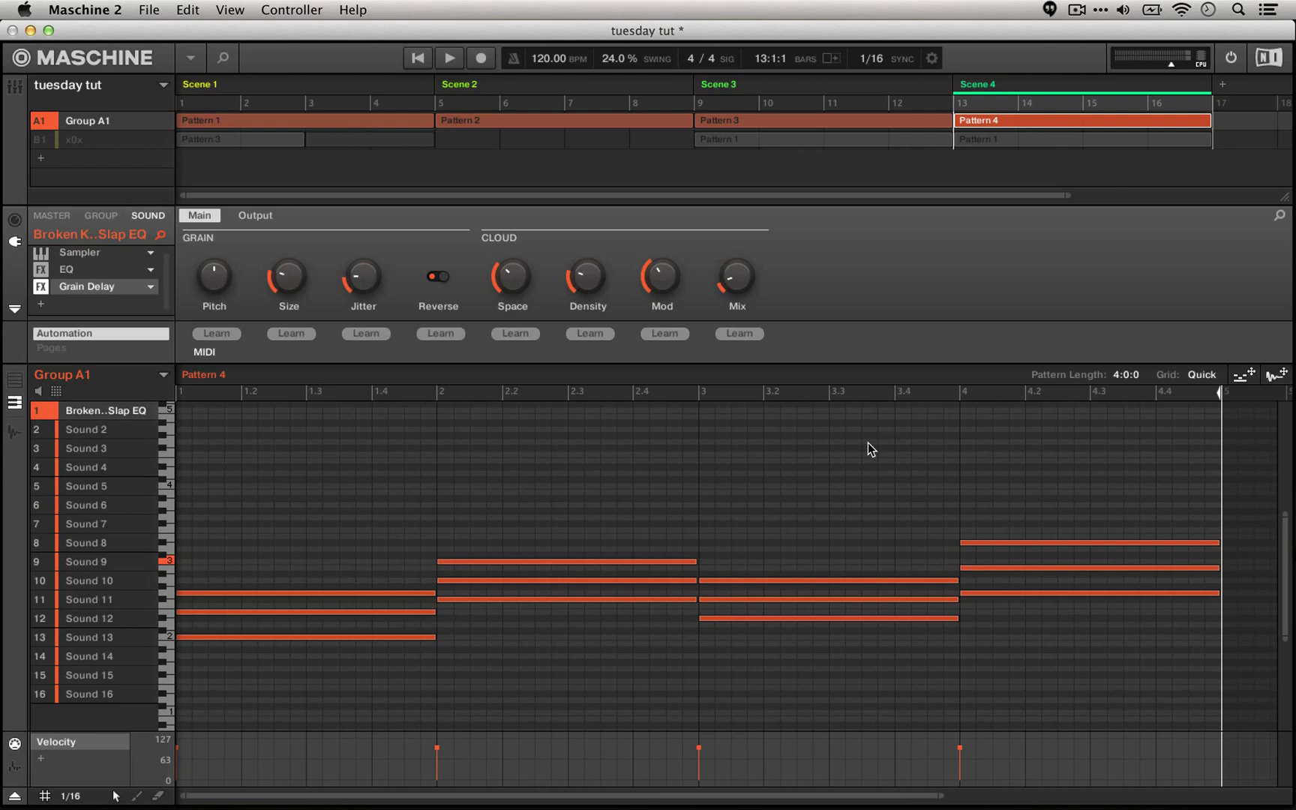
key(space)
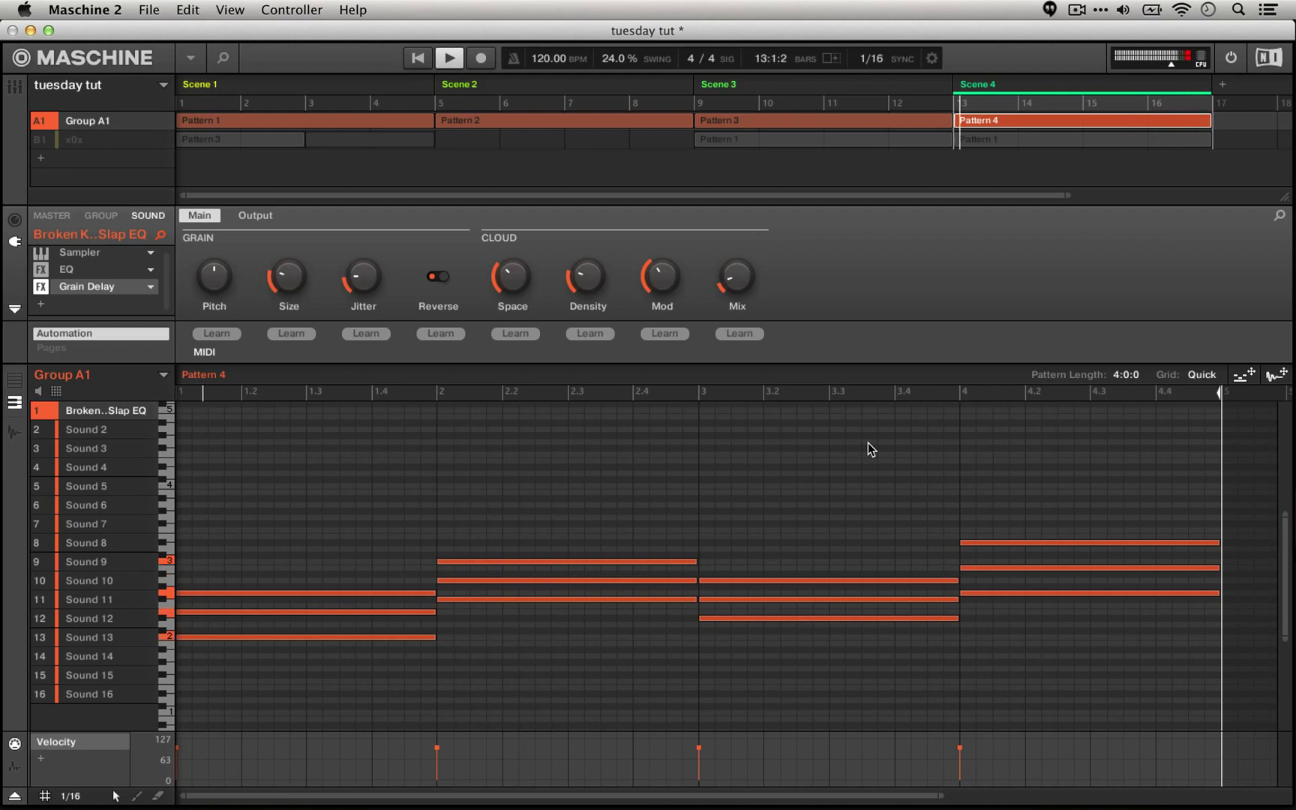
key(space)
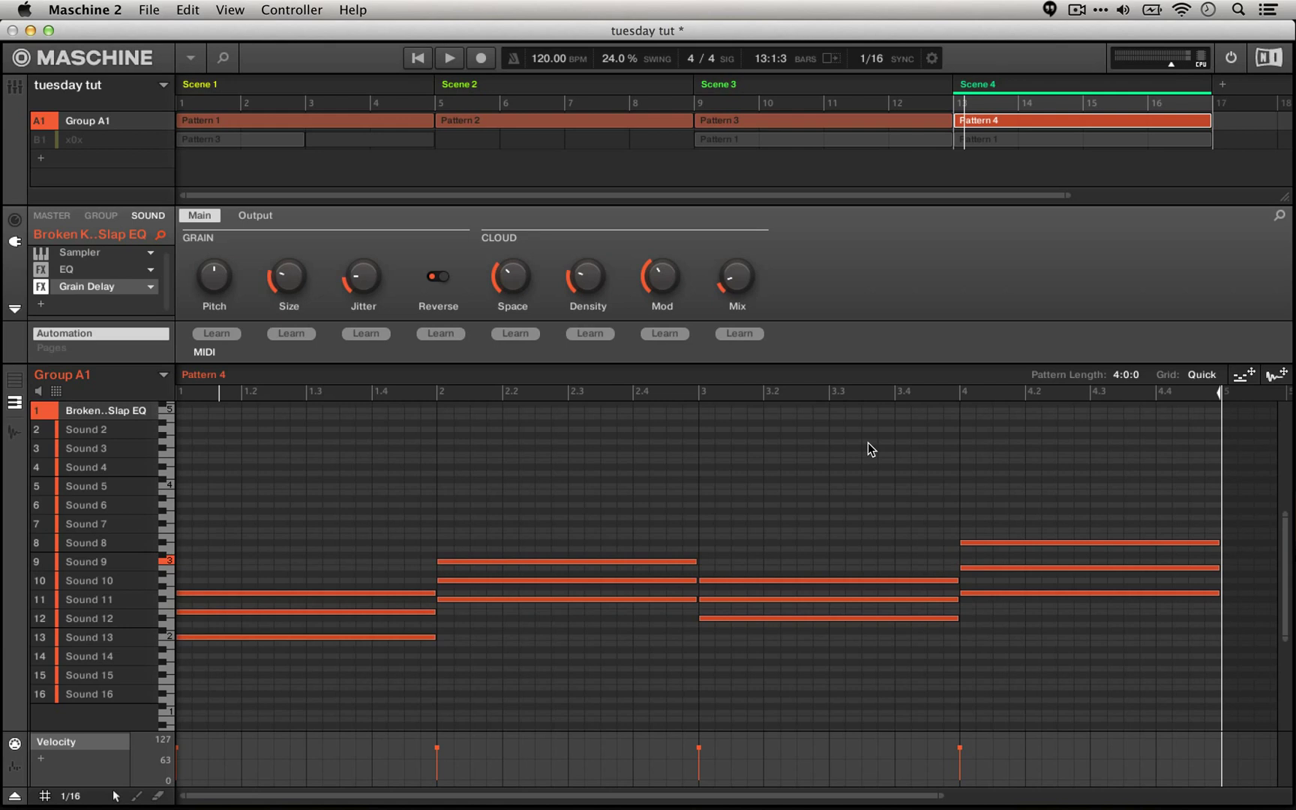
click(810, 118)
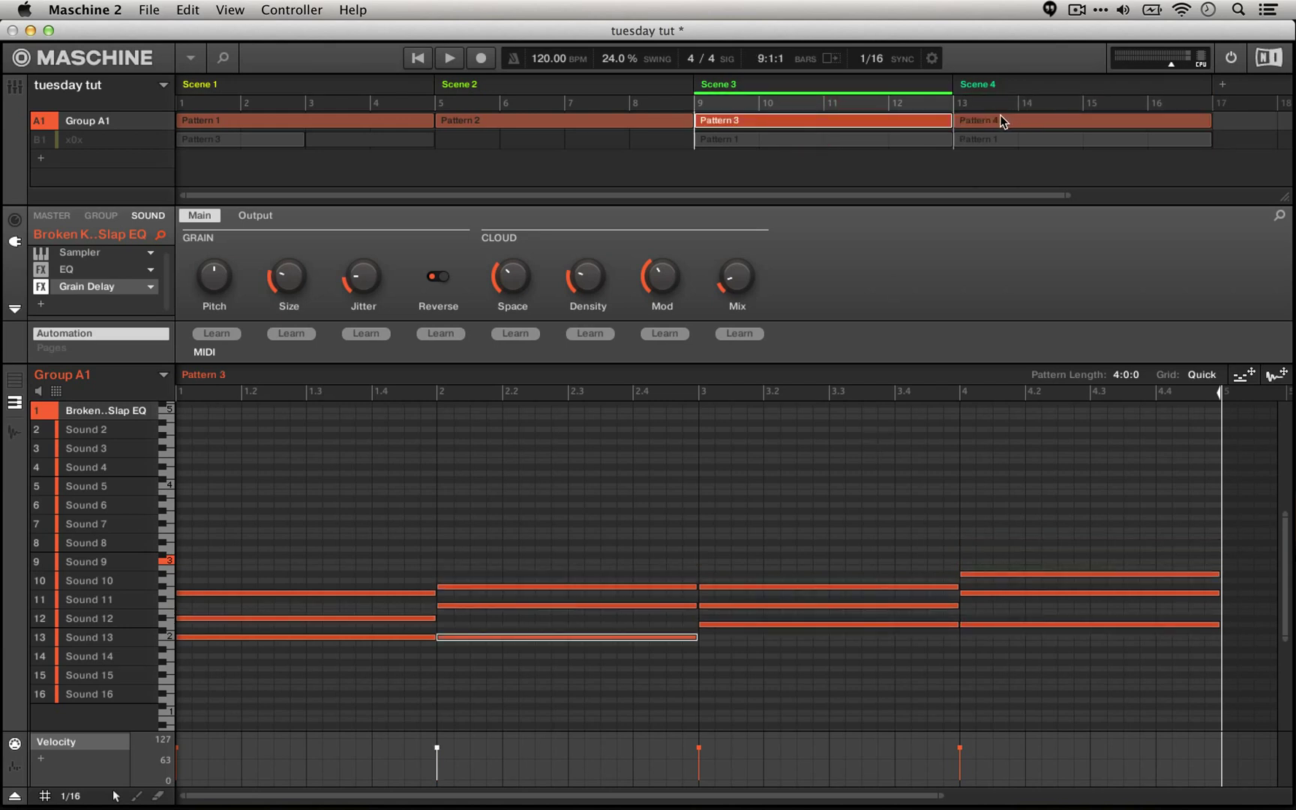
click(1000, 119)
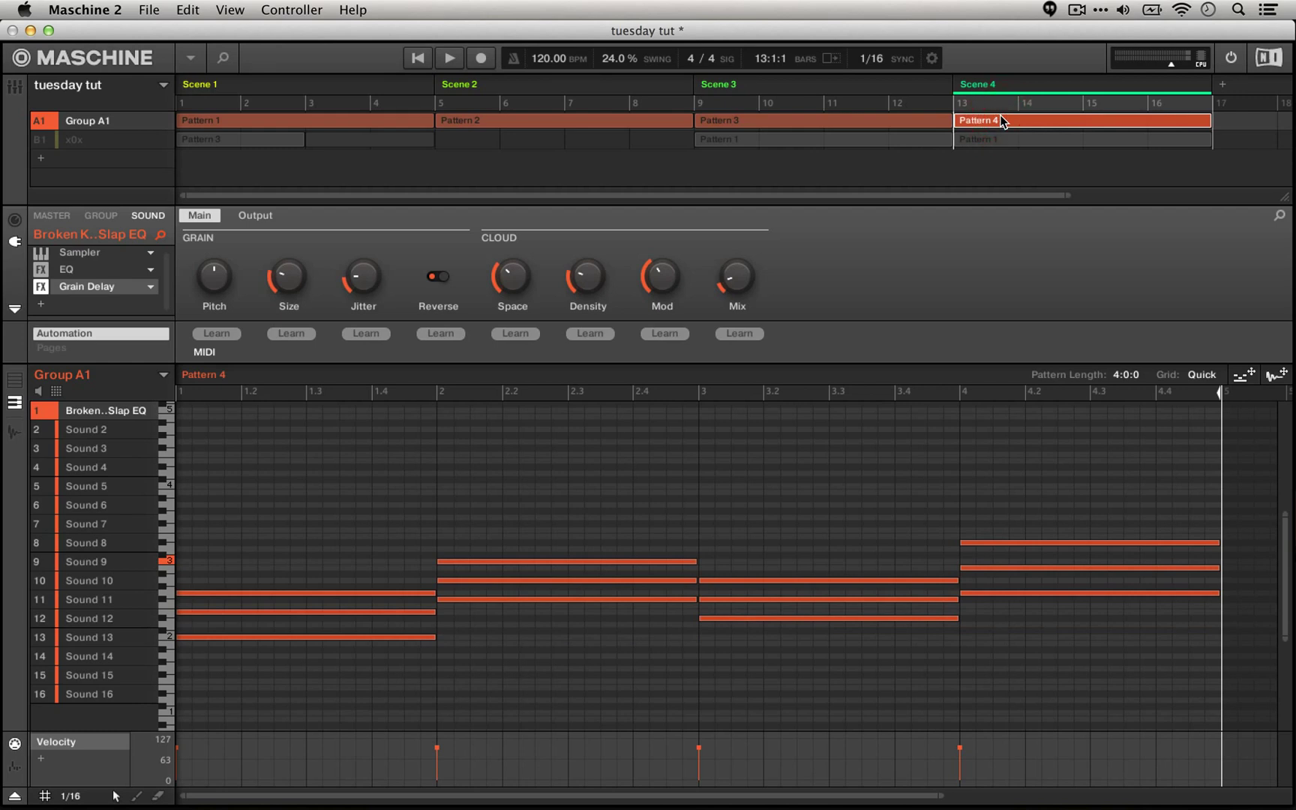
Switch to Audio MIDI Setup and bring up its MIDI Studio window.
key(super+Tab)
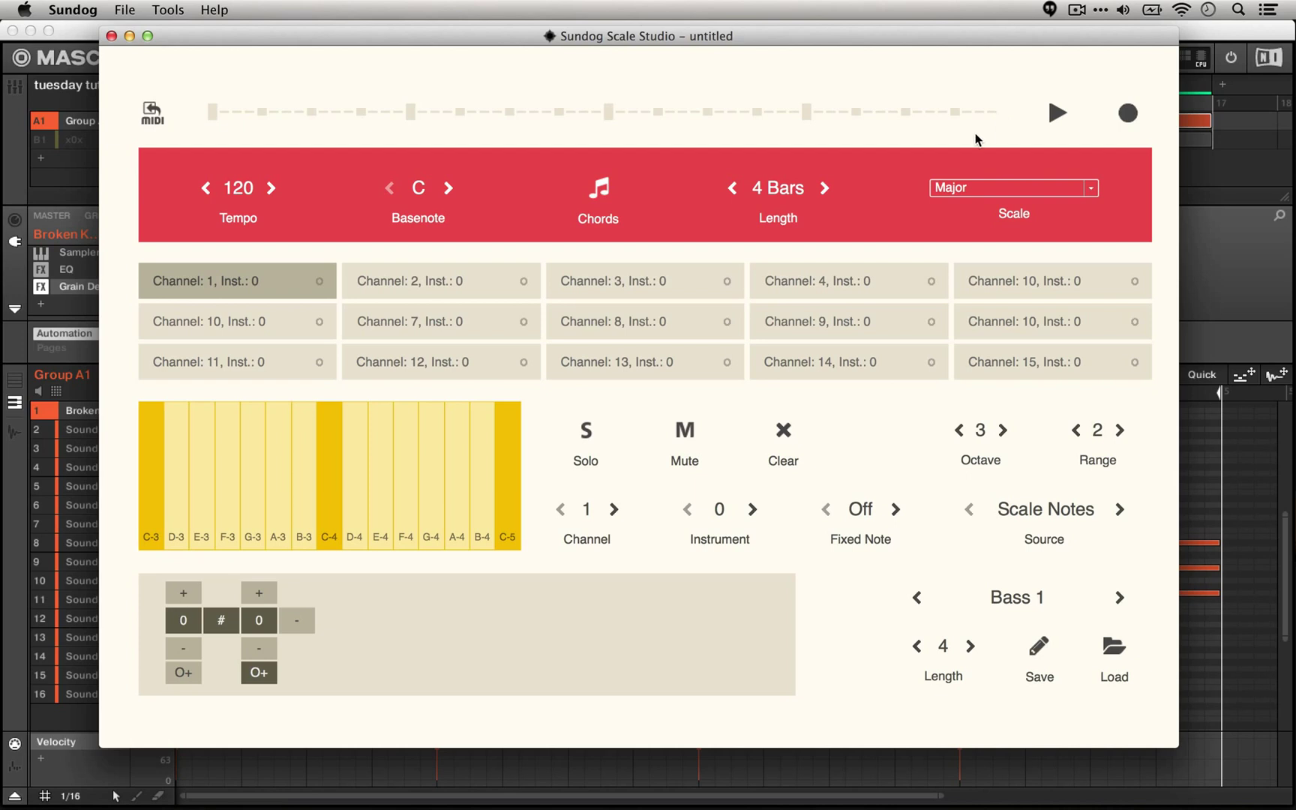
click(152, 113)
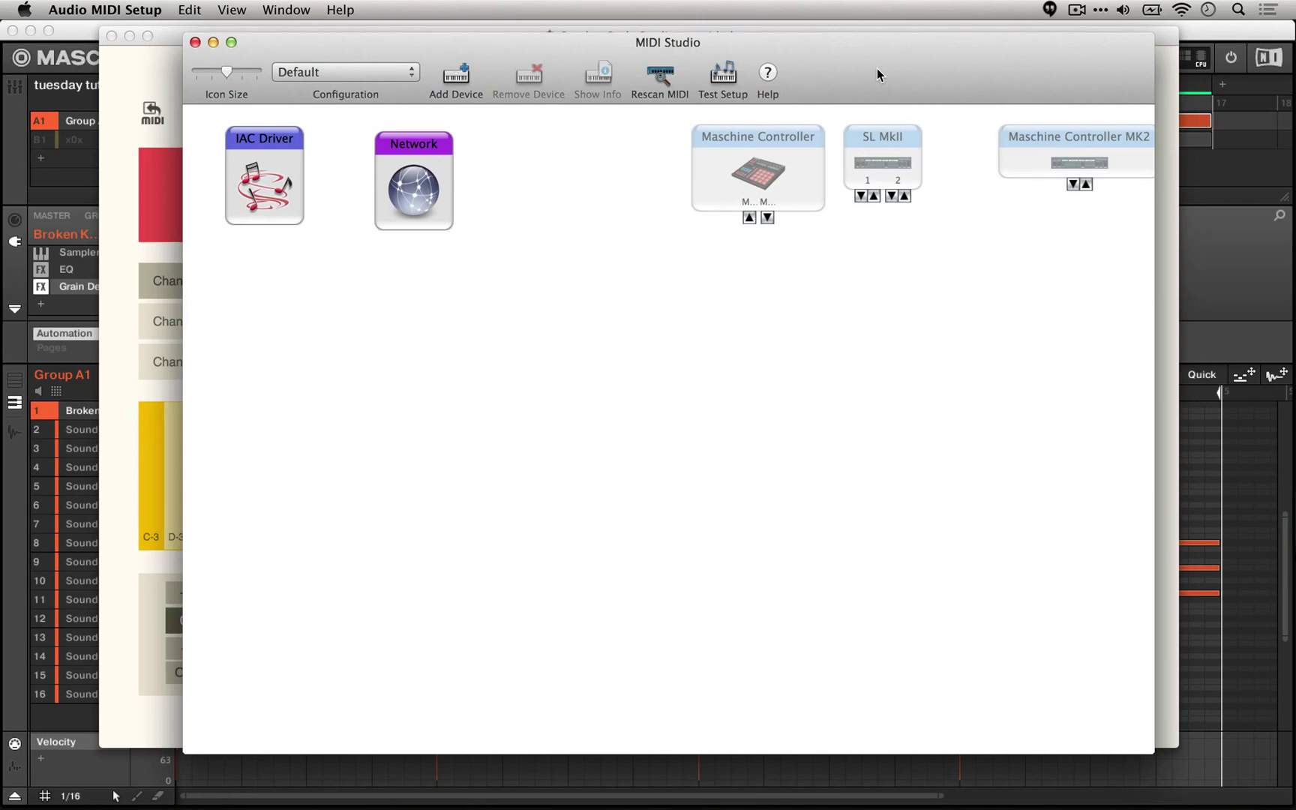
click(302, 9)
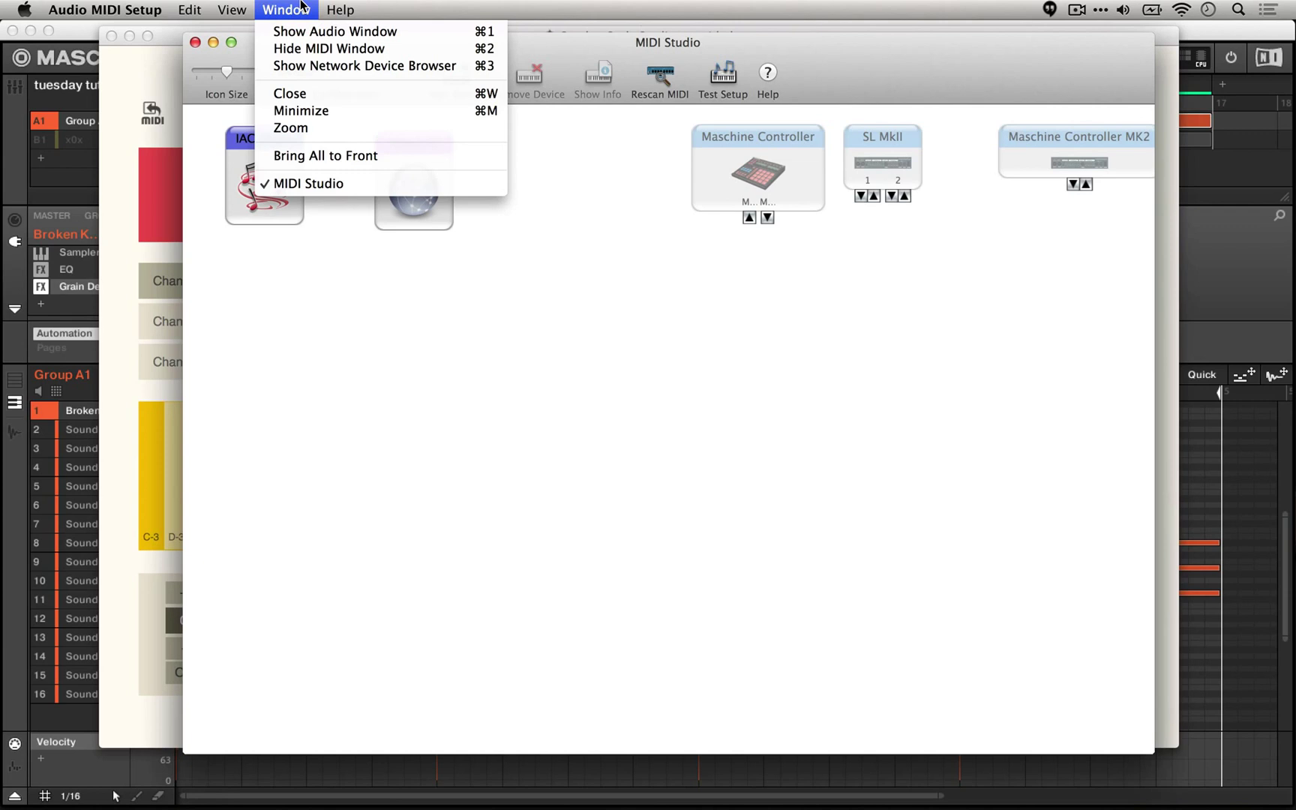
click(293, 30)
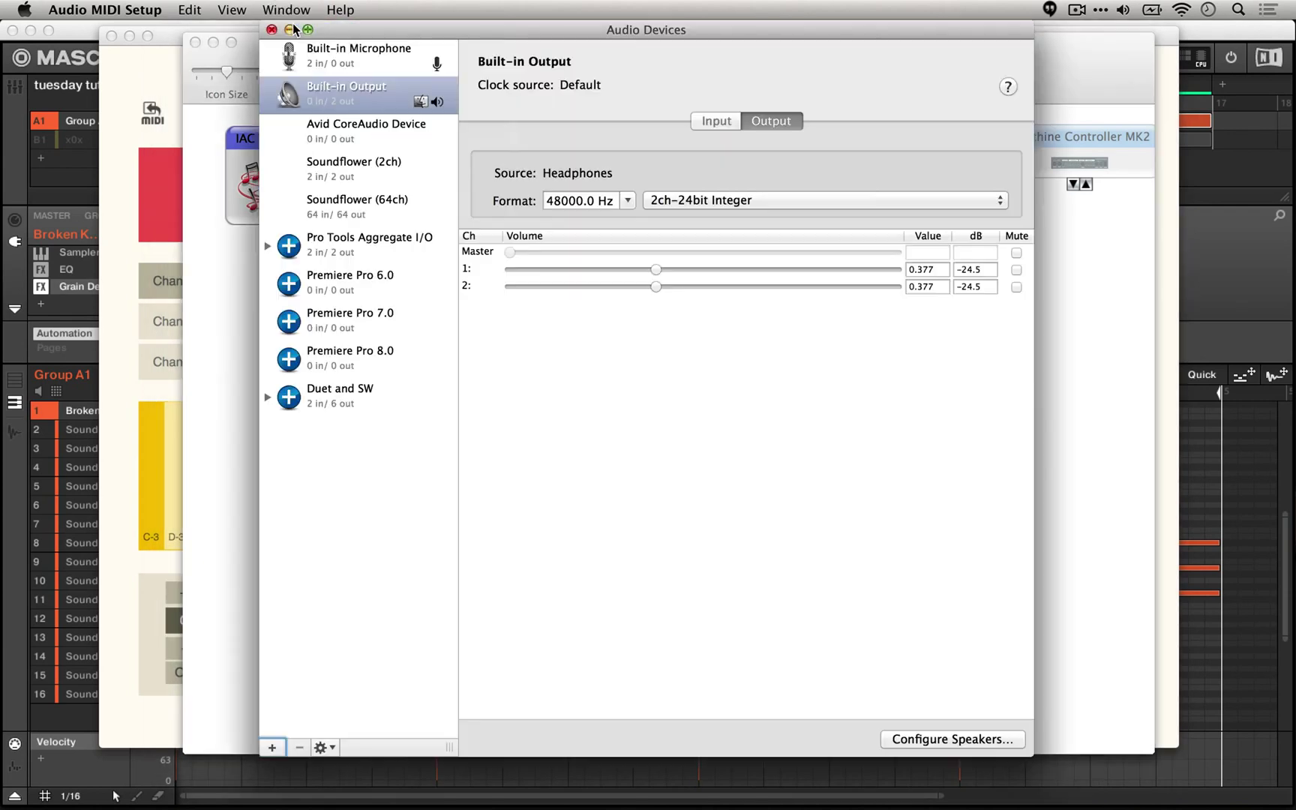
click(271, 29)
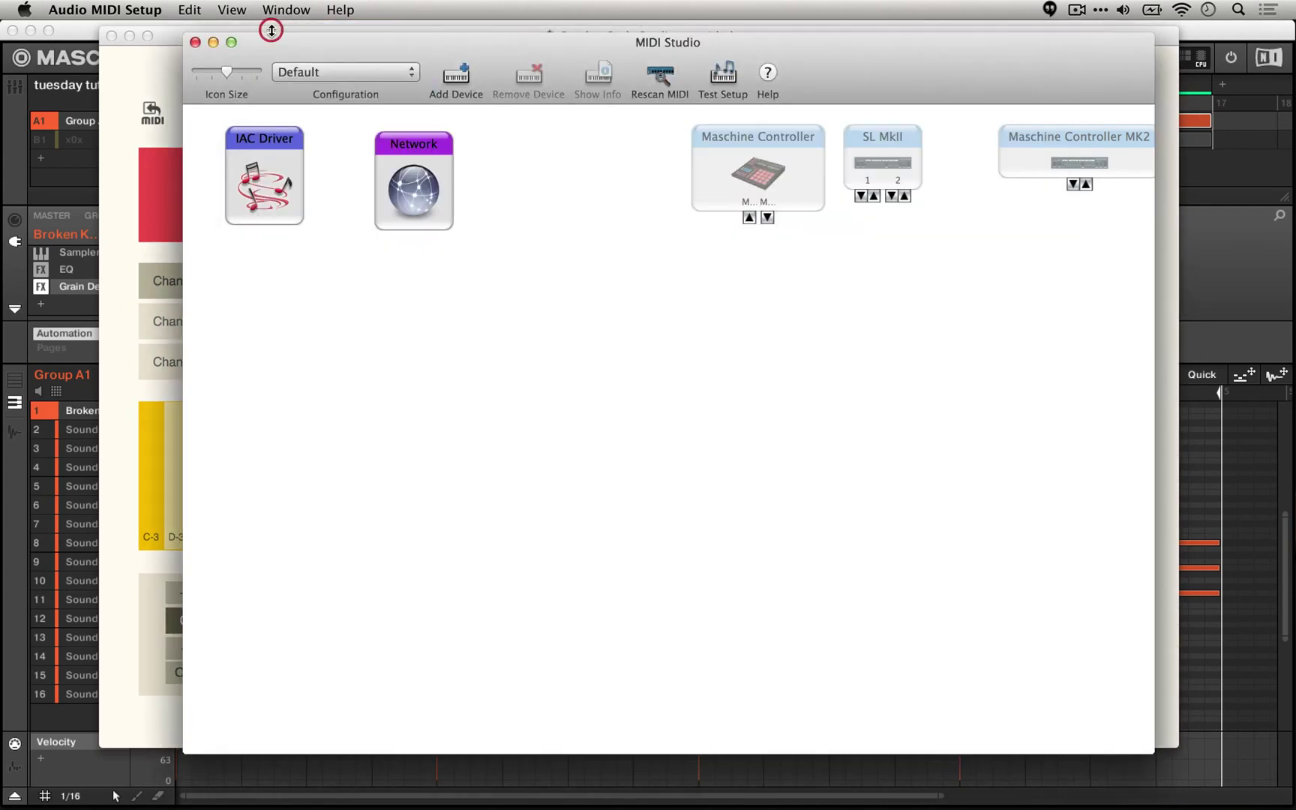
Examine the IAC Driver's properties, checking that it is online and has a Sundog Out port.
click(509, 174)
double_click(272, 180)
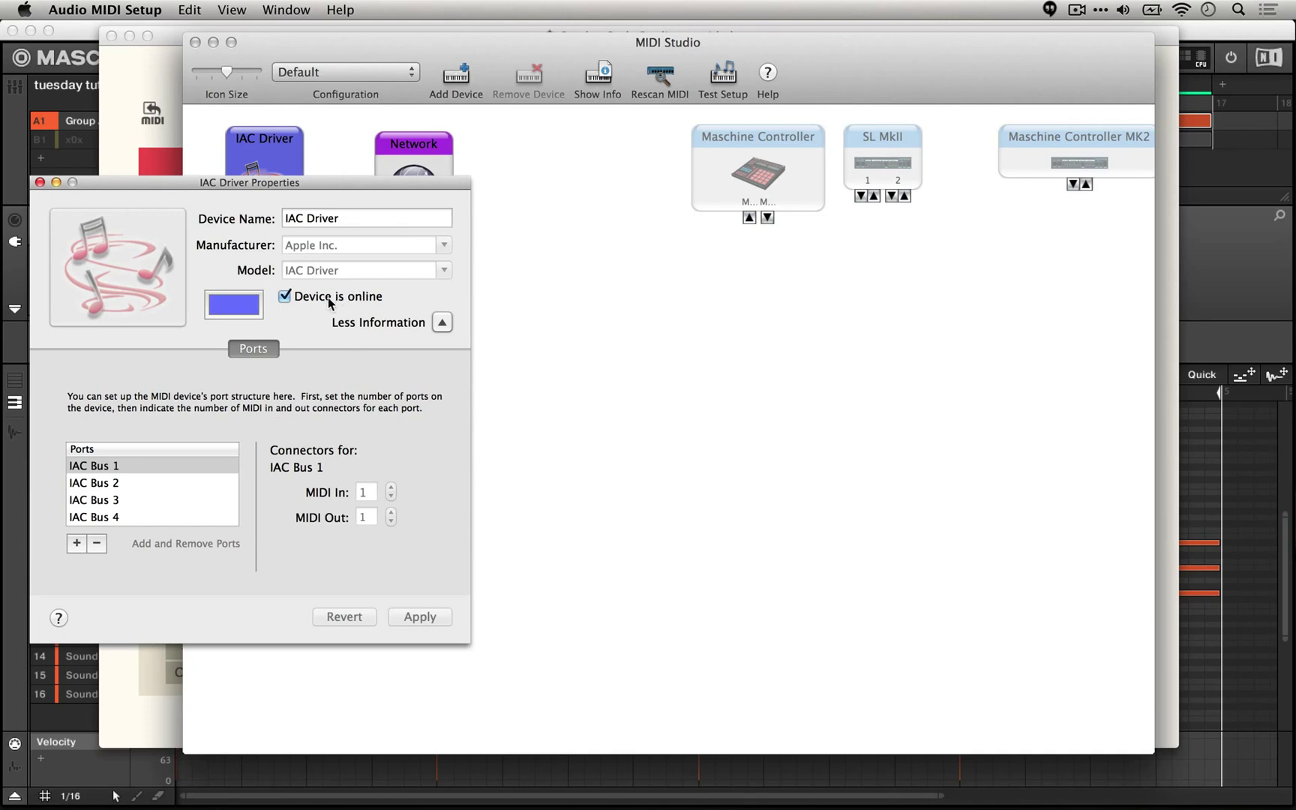
scroll(177, 502, down, 10)
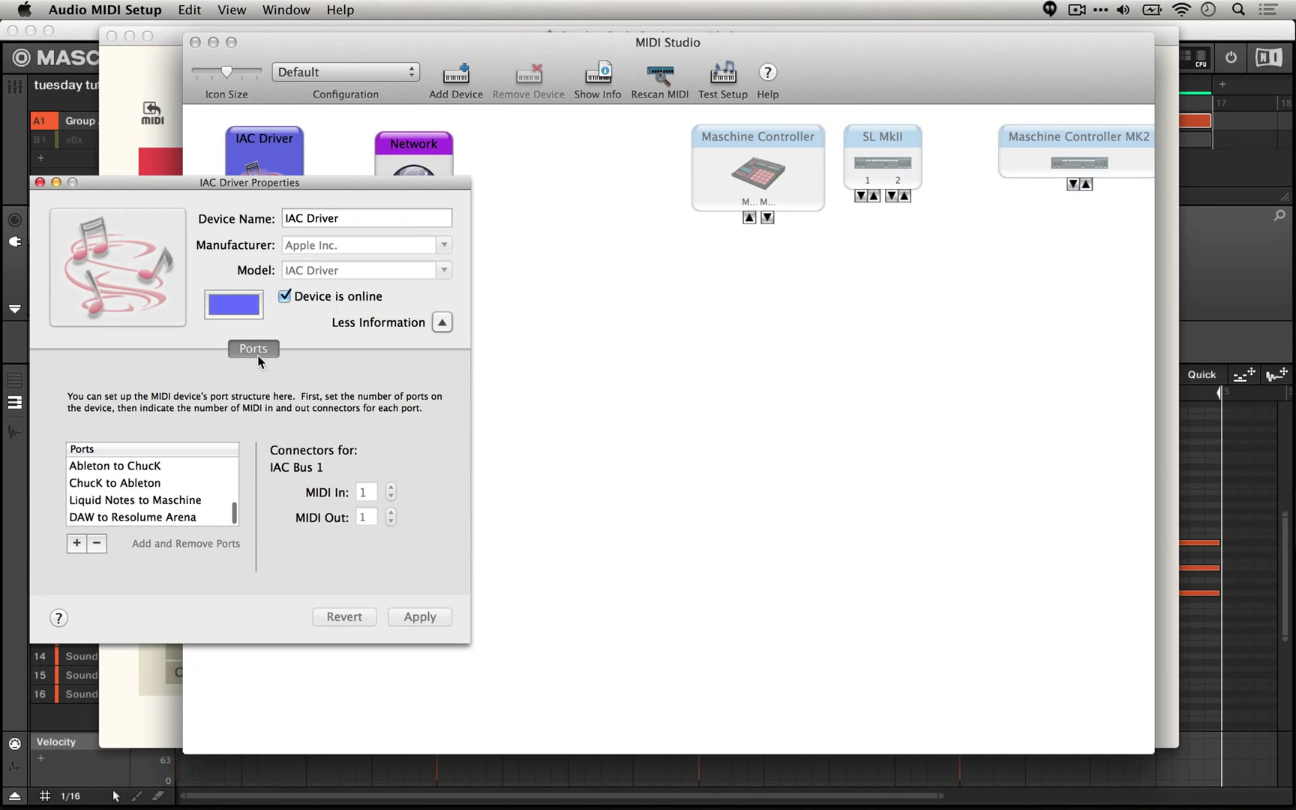
scroll(202, 480, up, 3)
click(146, 481)
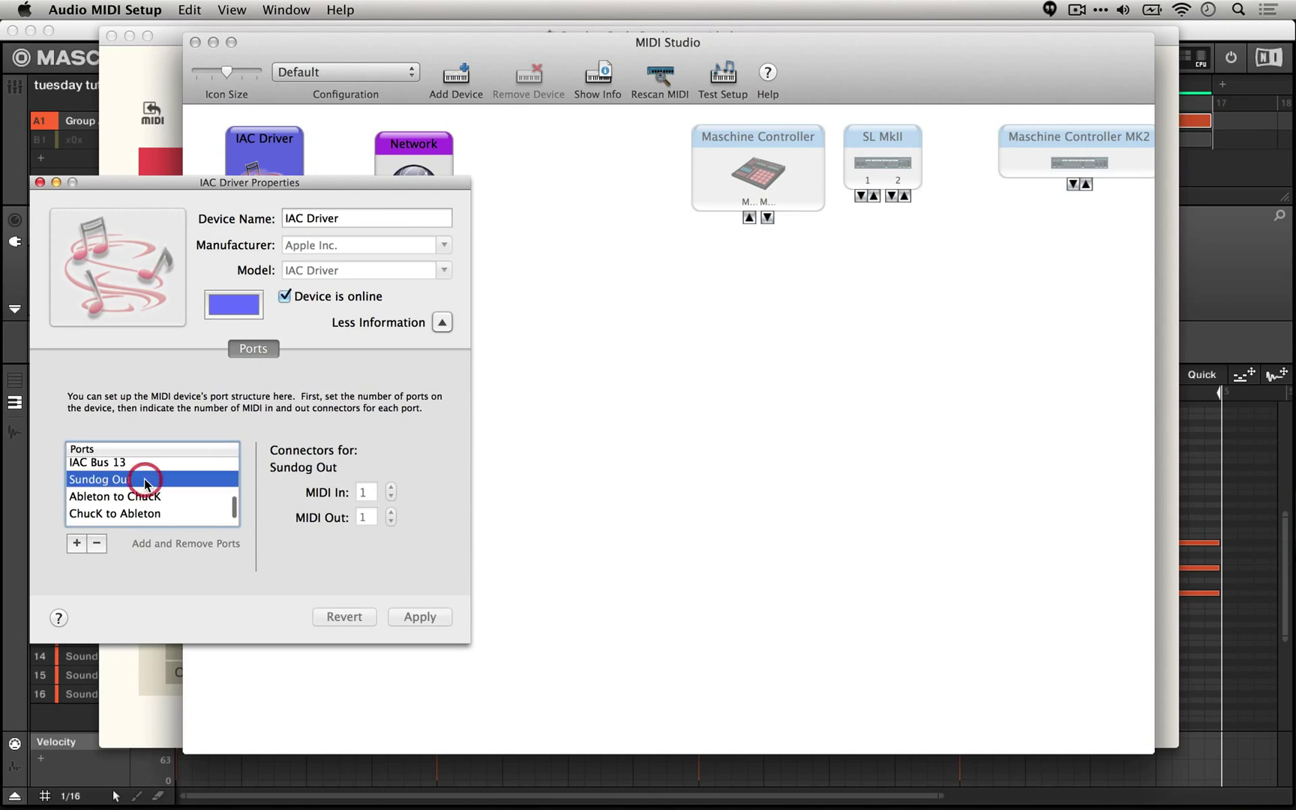
click(40, 183)
Switch back to Sundog Scale Studio and review the MIDI device settings in its preferences.
click(143, 75)
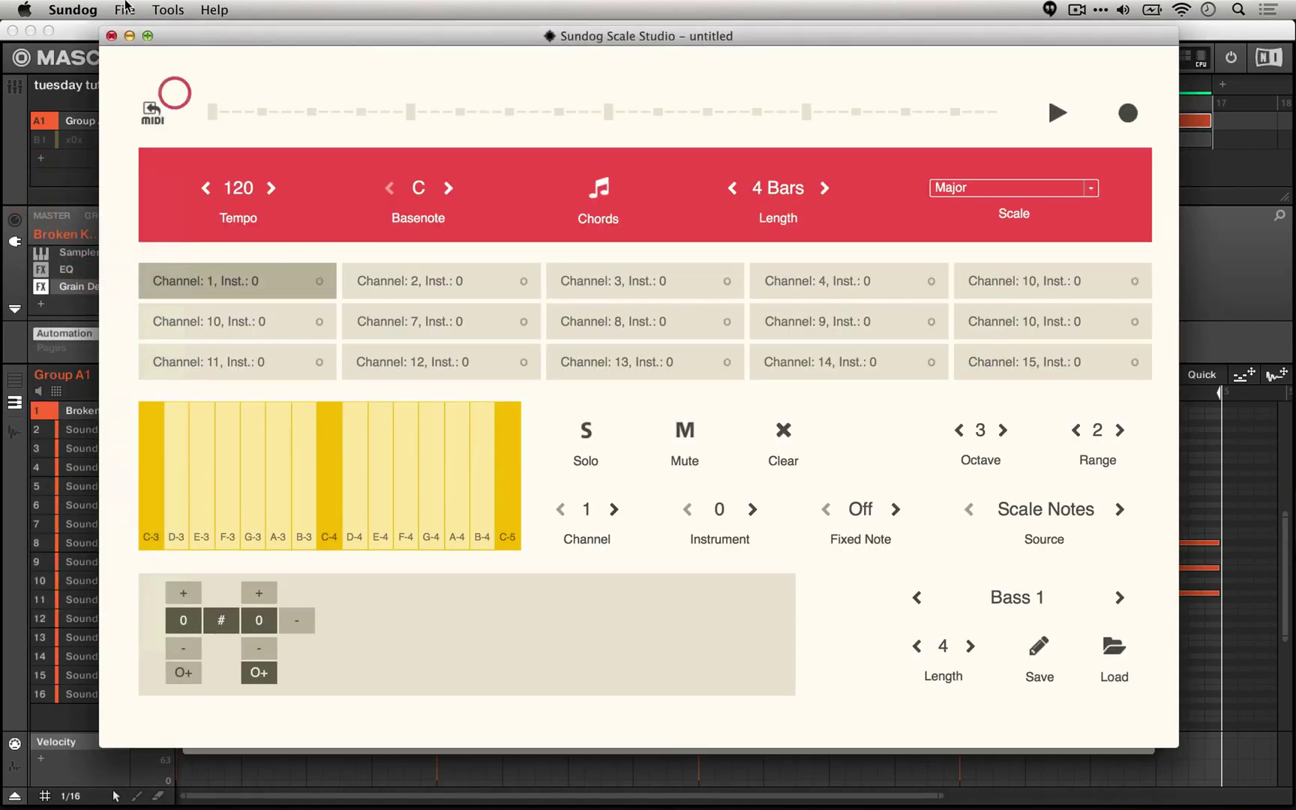
click(73, 10)
click(103, 57)
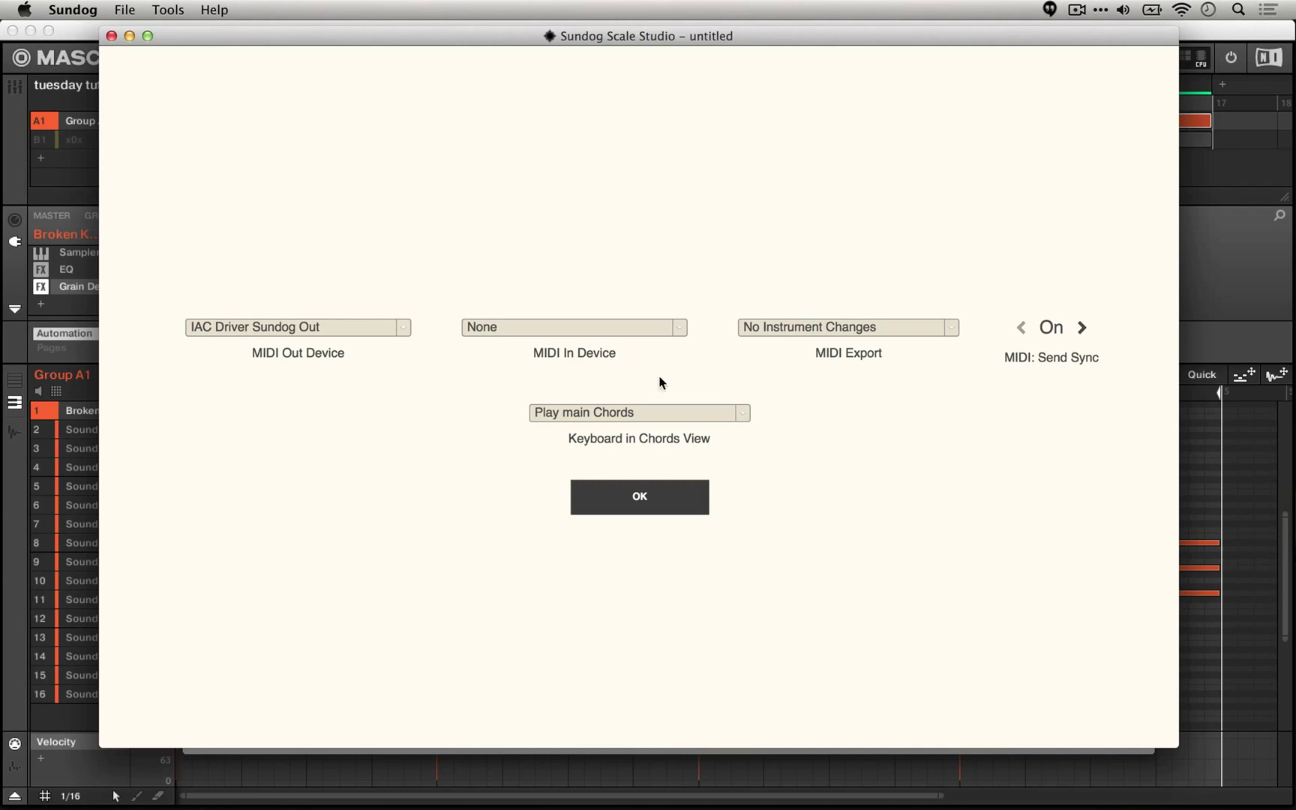
click(674, 504)
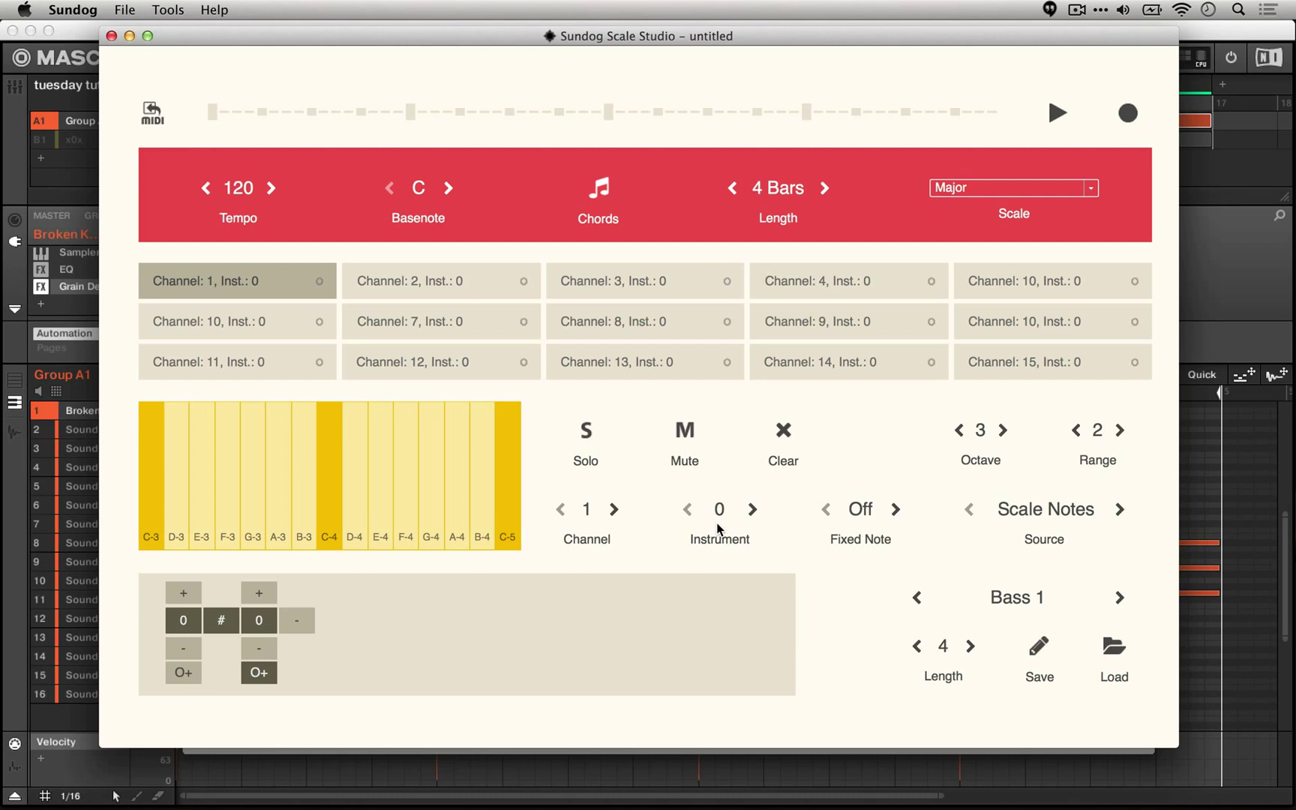
Audition the C-3, C-4 and G-3 notes on the scale keyboard.
click(155, 493)
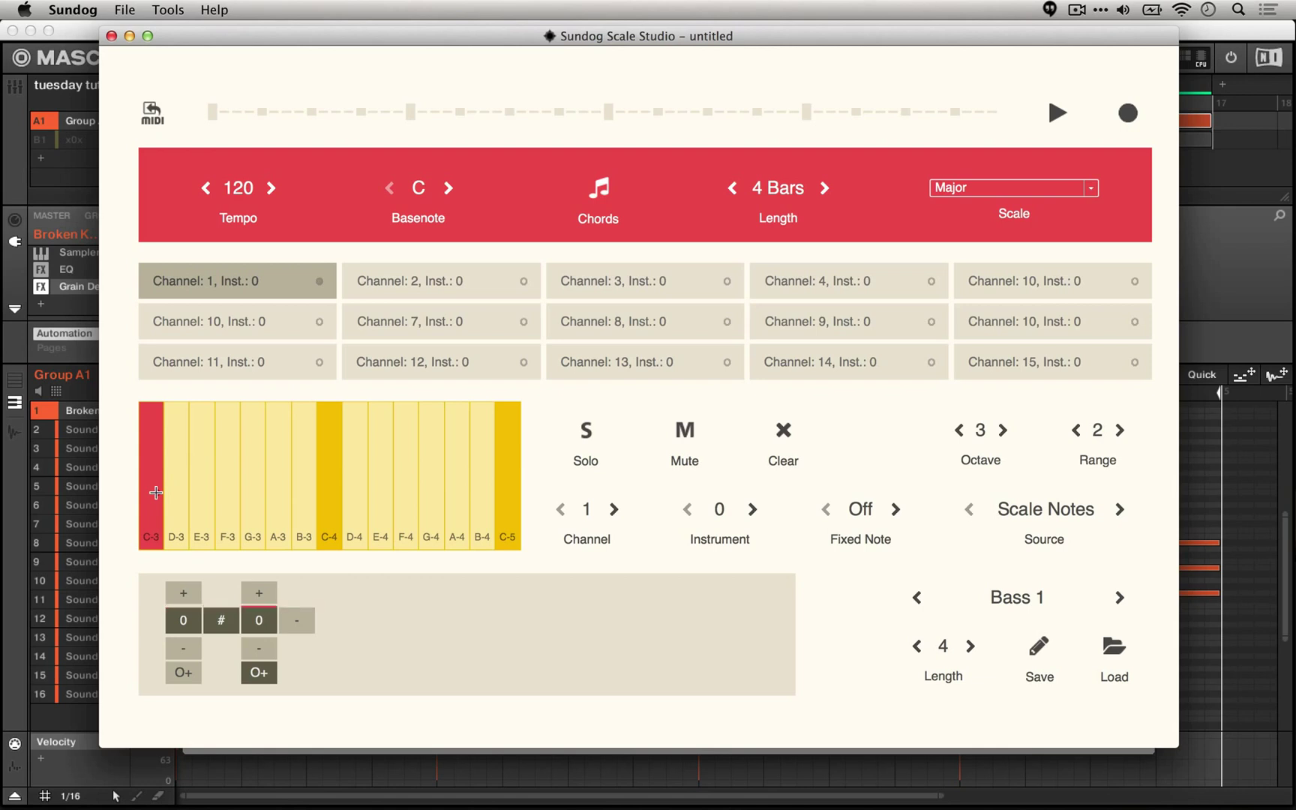
click(332, 486)
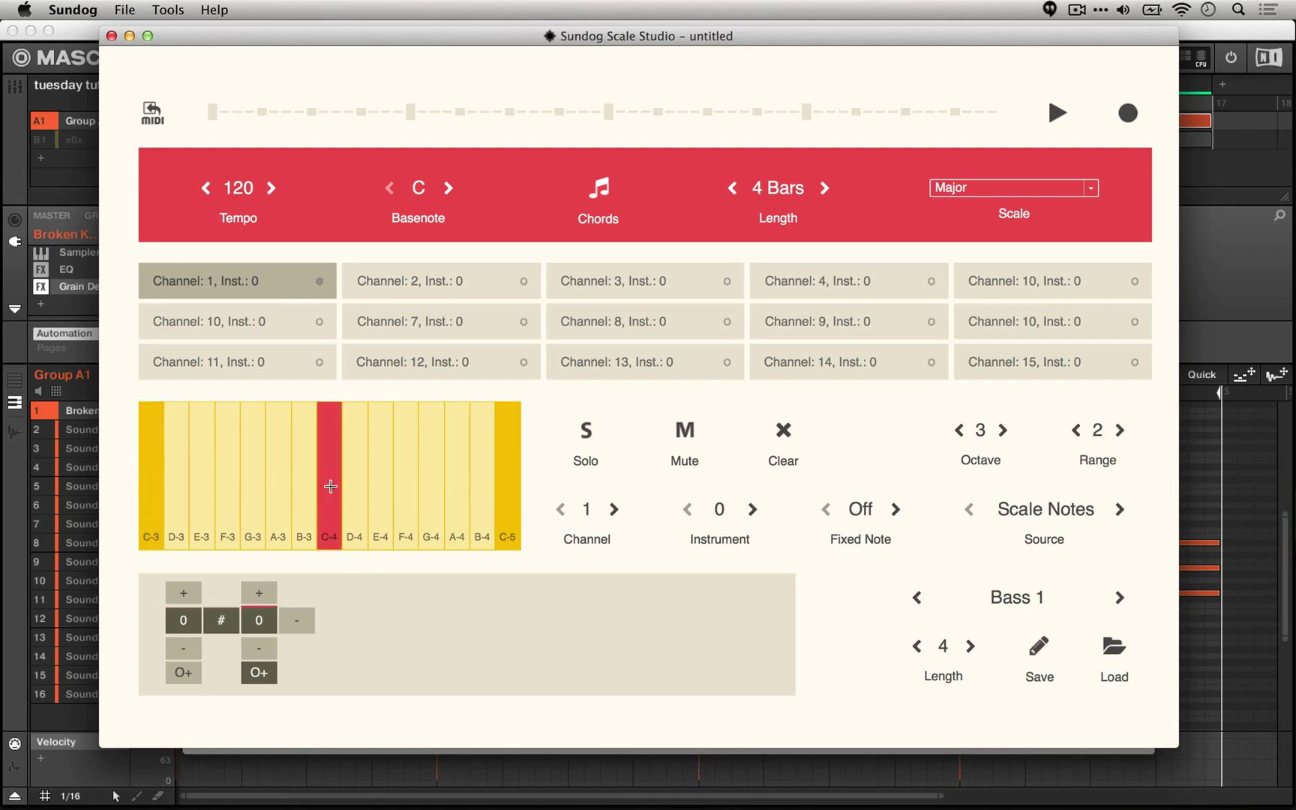
click(257, 488)
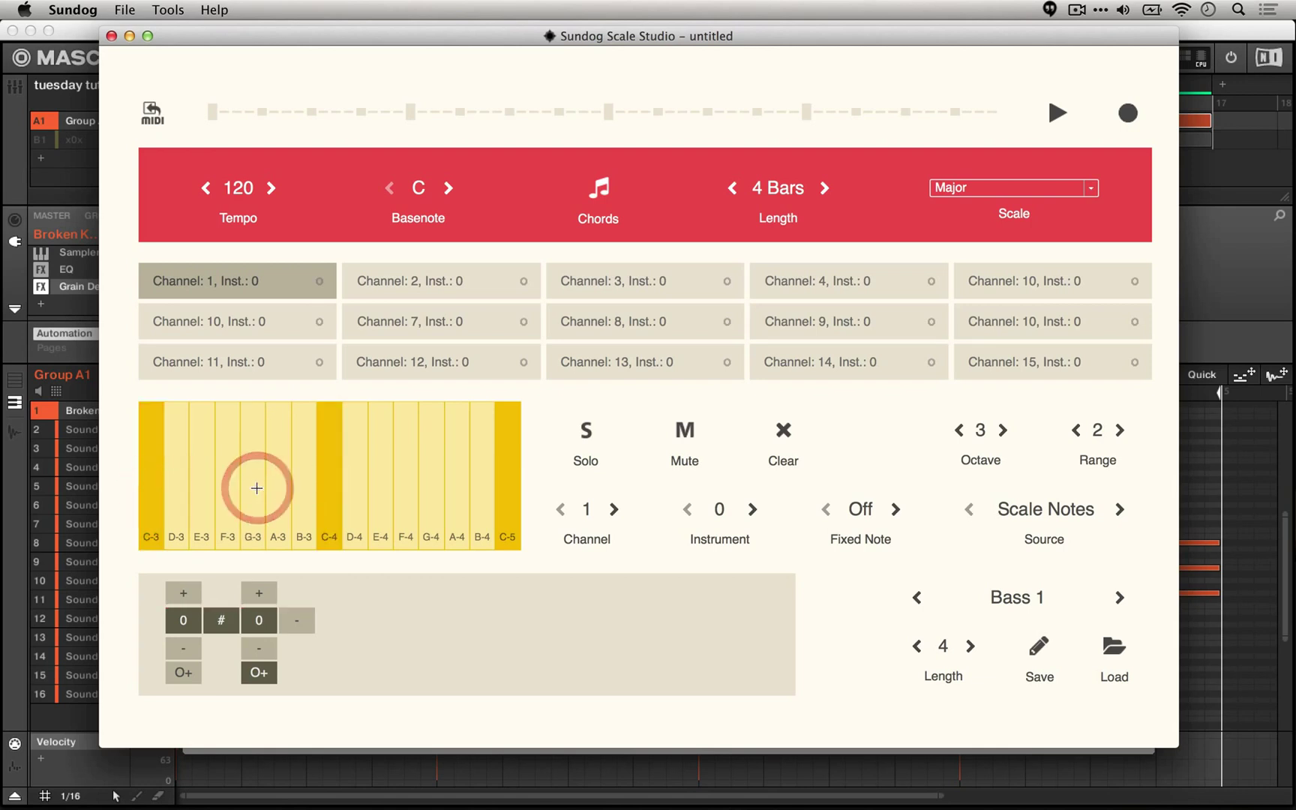
Set the song's scale to Minor.
click(973, 196)
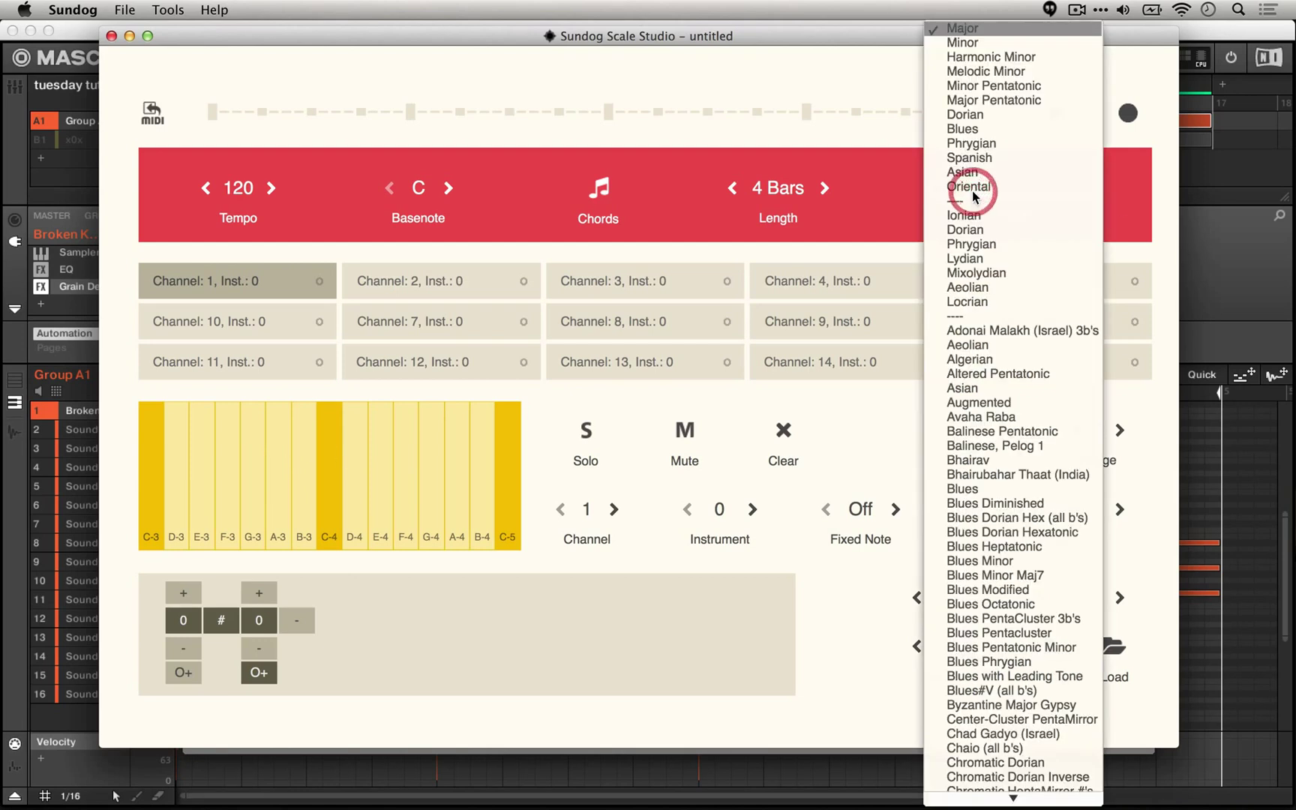
click(1047, 50)
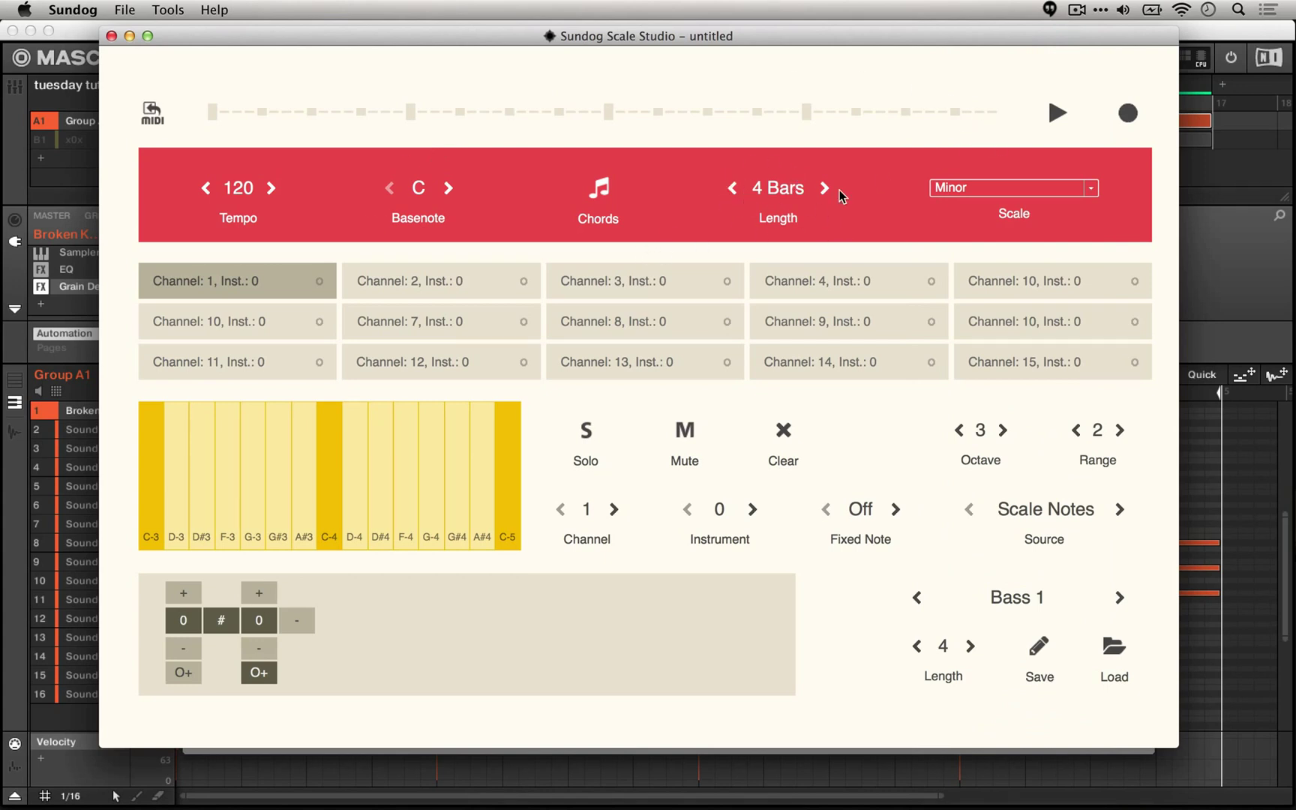
Open the chord editor and cycle the first slot through the main triads, ending on Cmin (i).
click(611, 203)
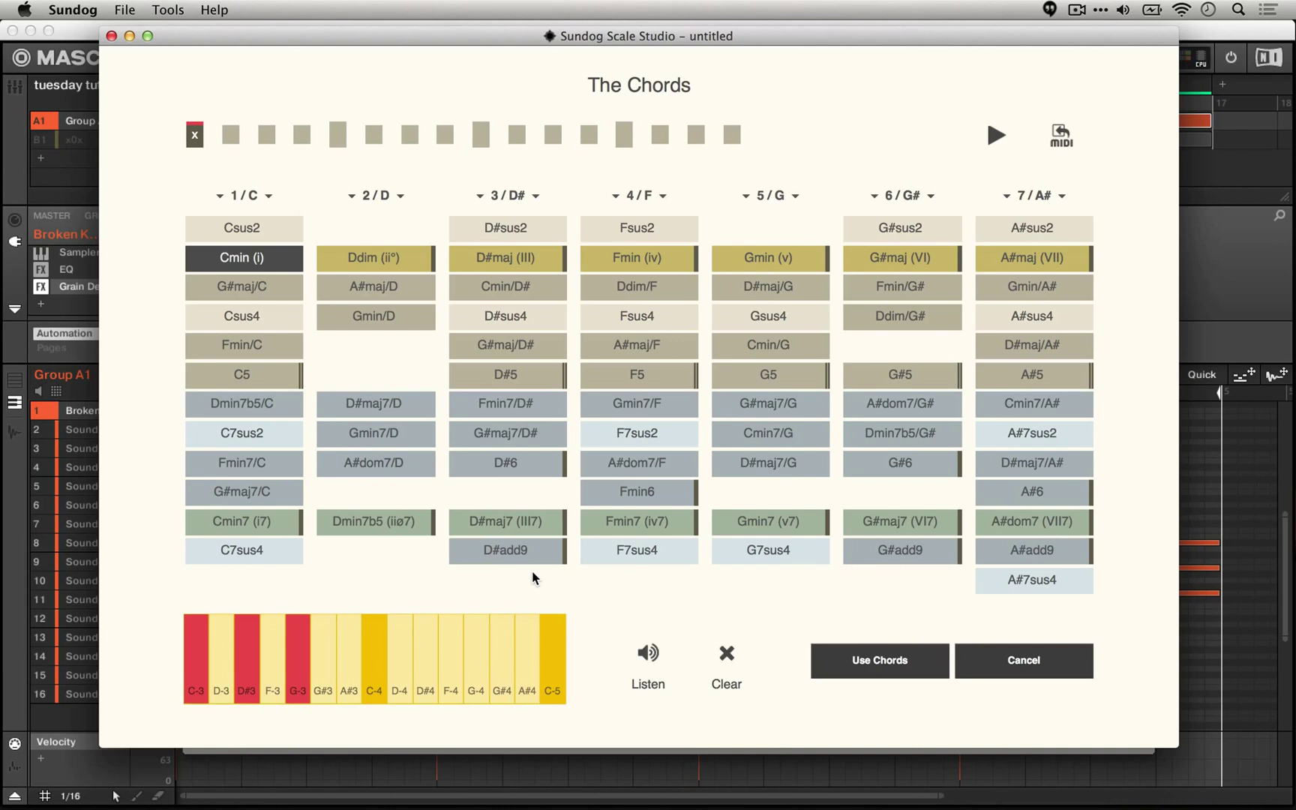
key(Right)
key(Right)
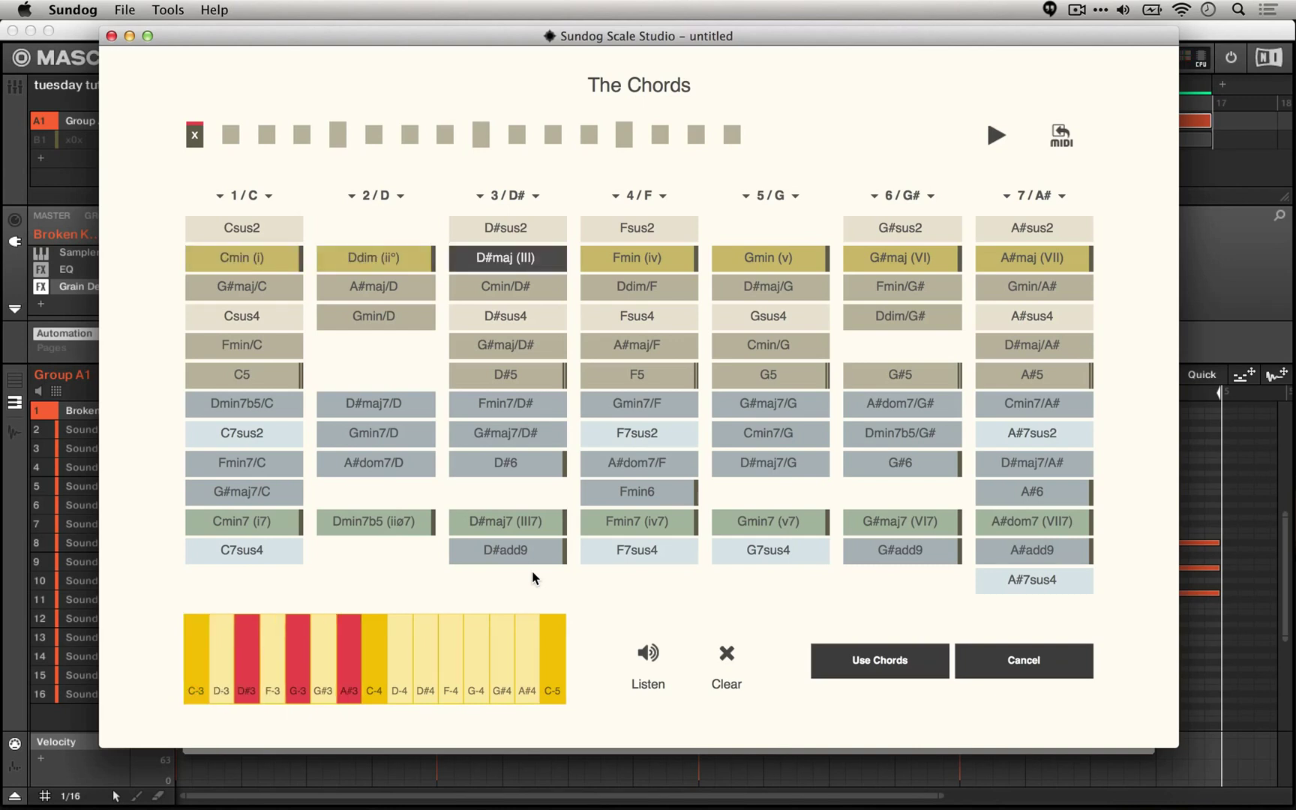
key(Right)
key(Right)
key(Right)
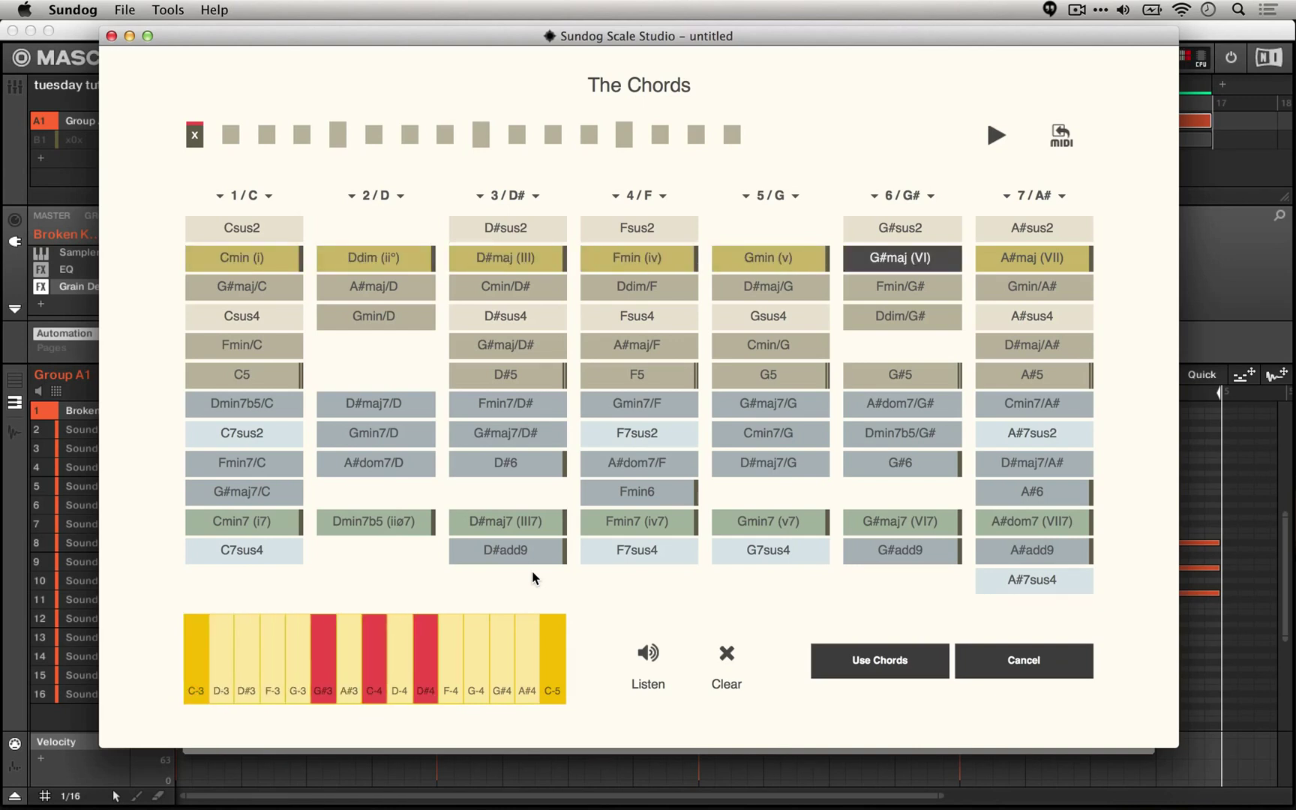
key(Right)
key(Right)
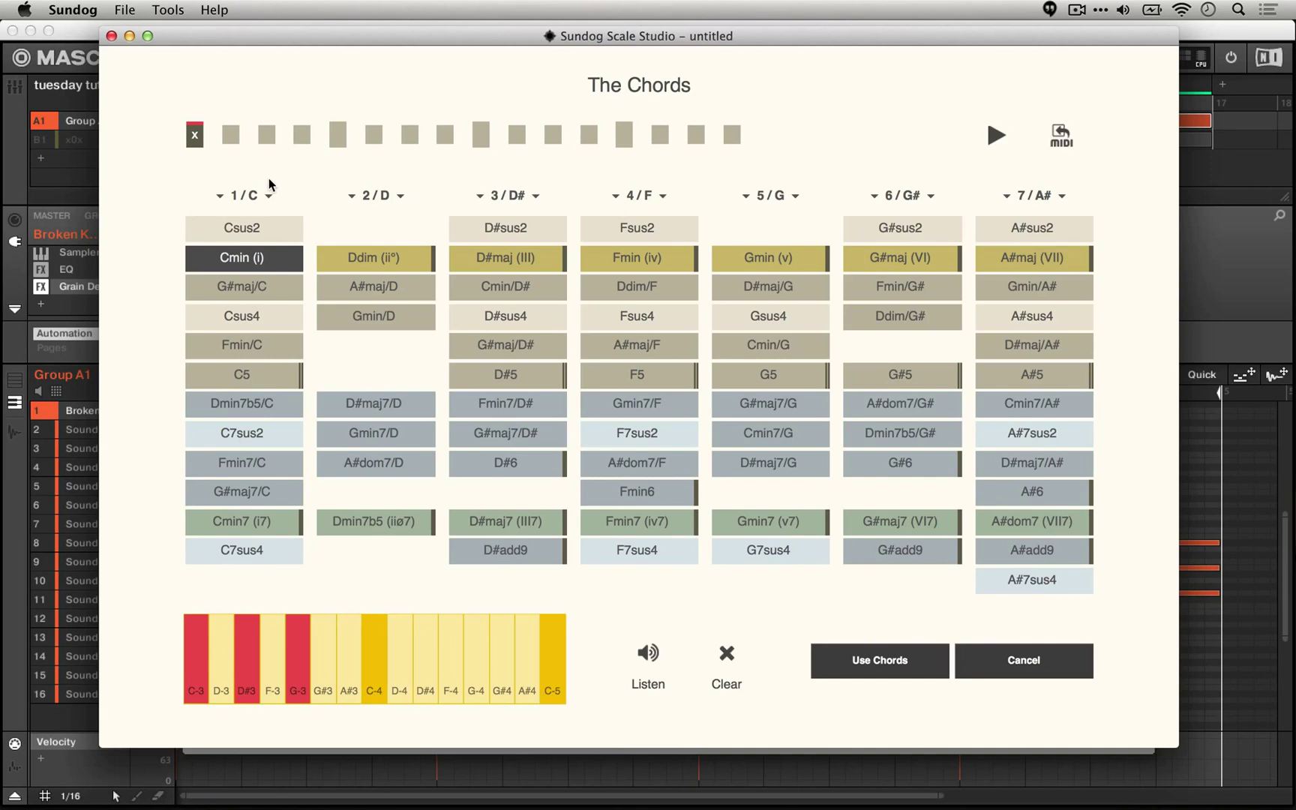
Assign Fmin (iv), Ddim (ii°) and Gmin (v) to the fifth, ninth and thirteenth chord slots.
click(337, 127)
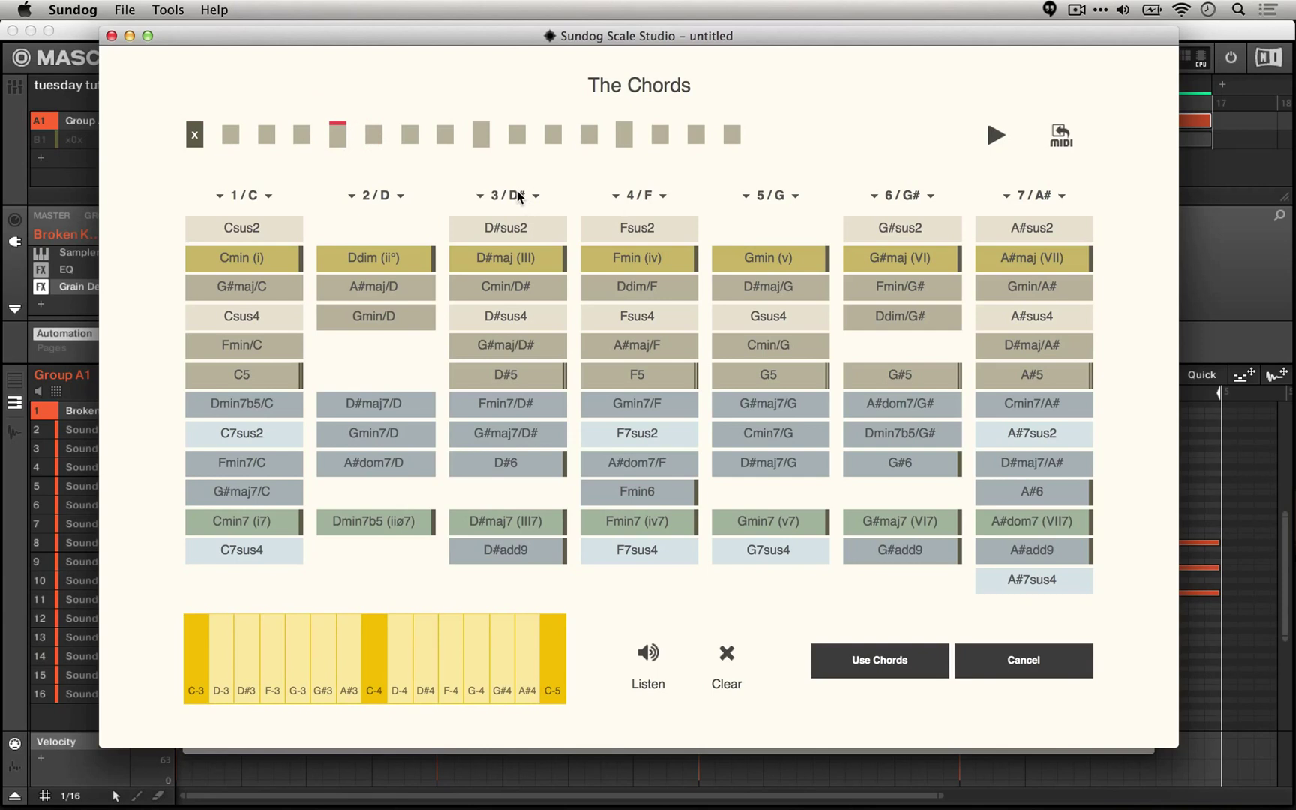
click(636, 257)
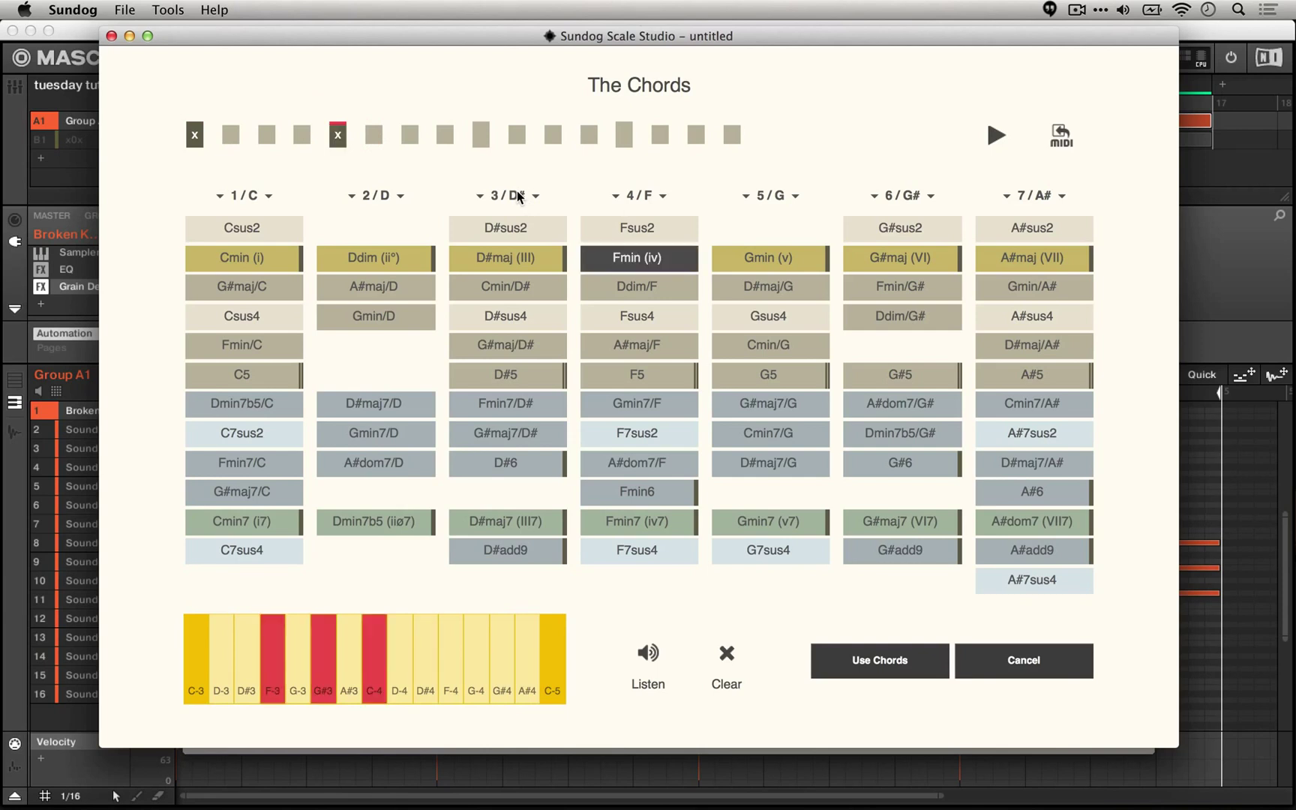
click(479, 140)
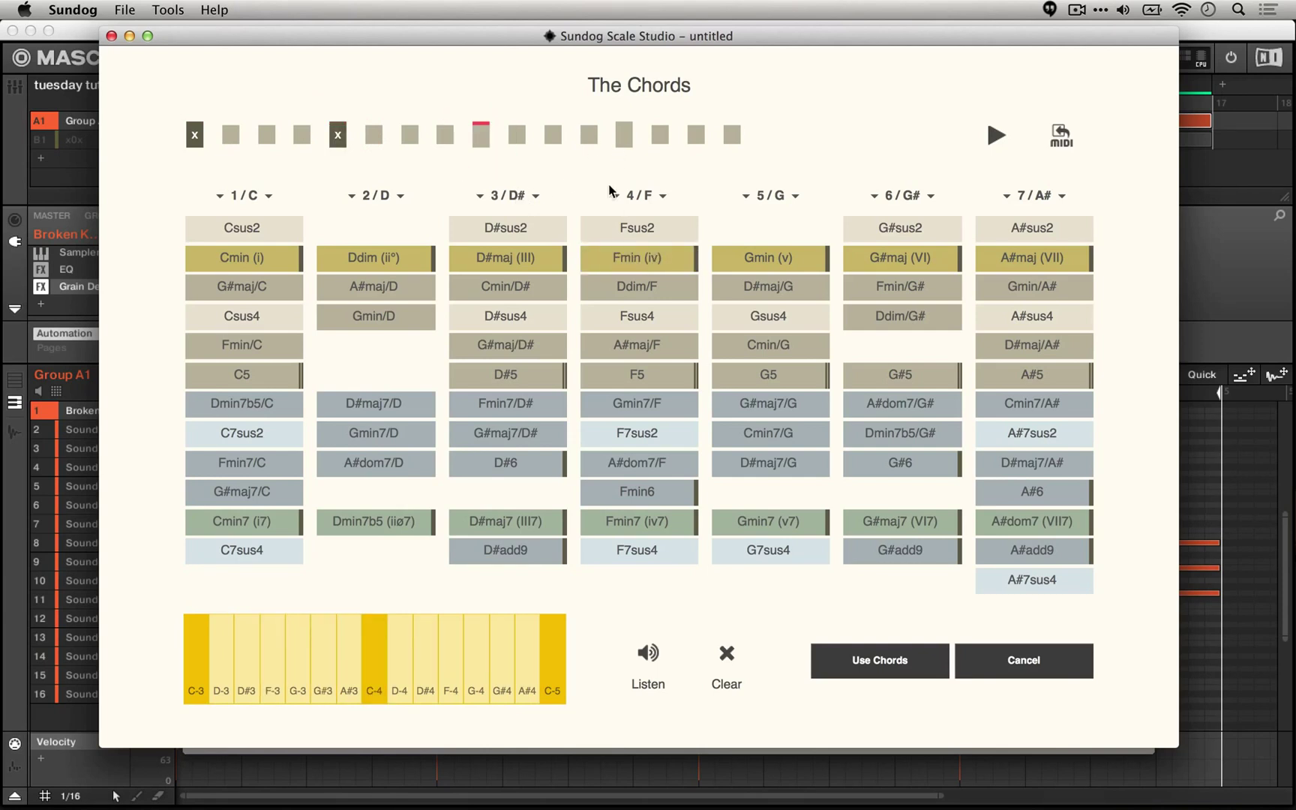
key(2)
click(622, 136)
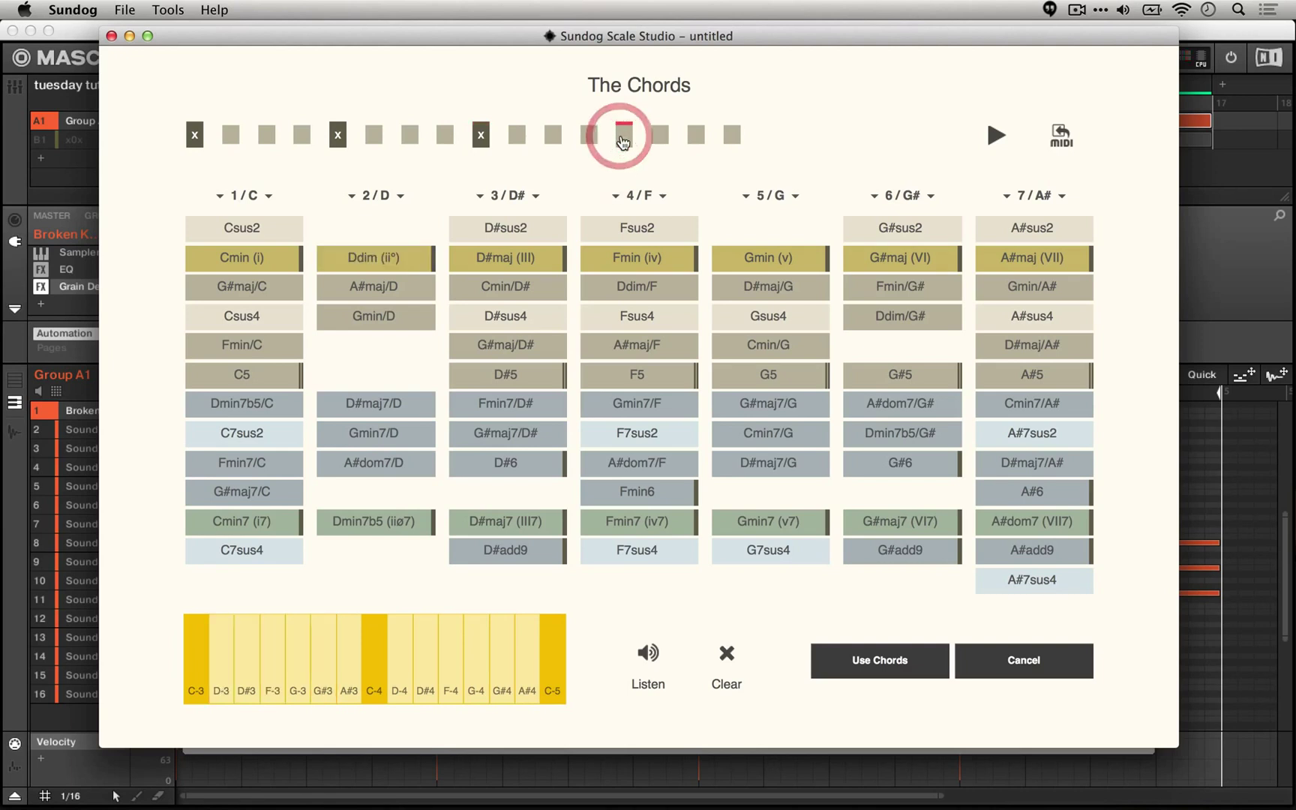
key(5)
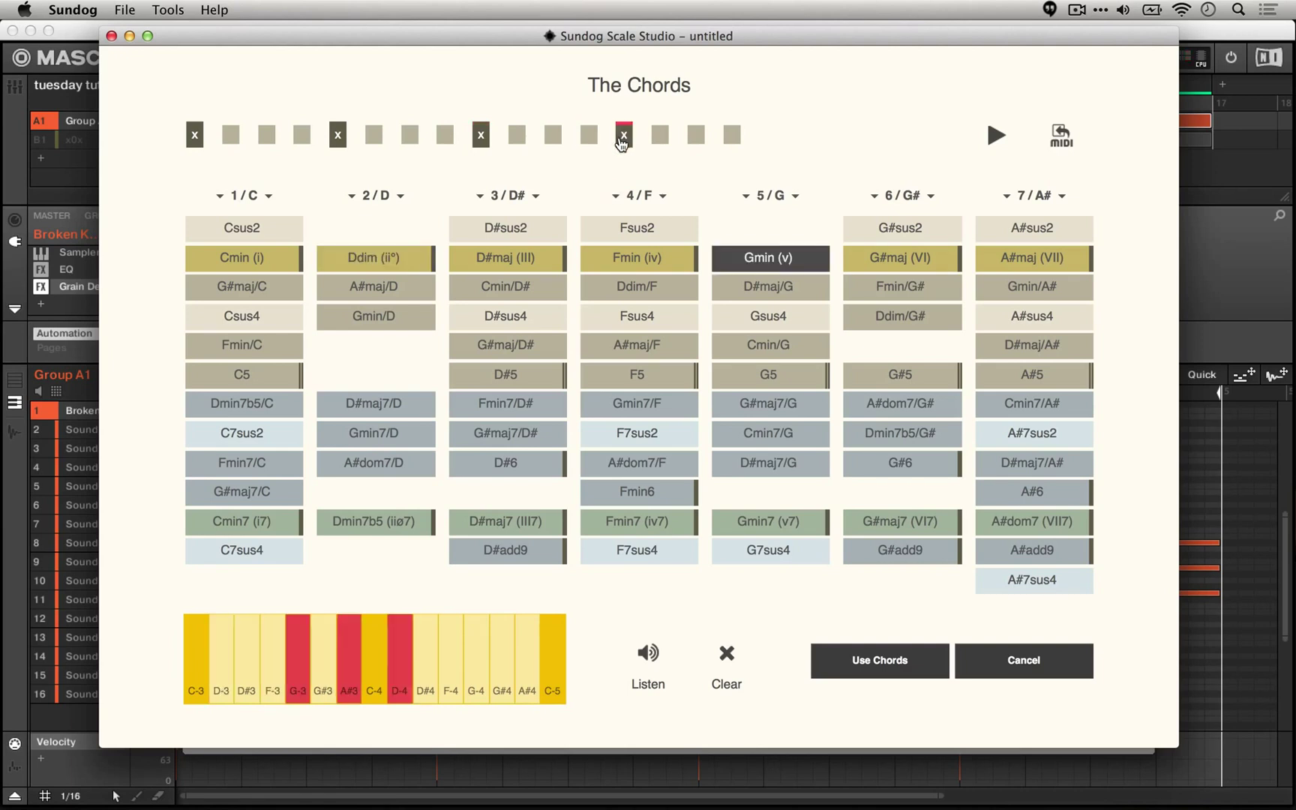
key(4)
Audition the chords in the four filled slots one by one and play the whole progression.
click(193, 133)
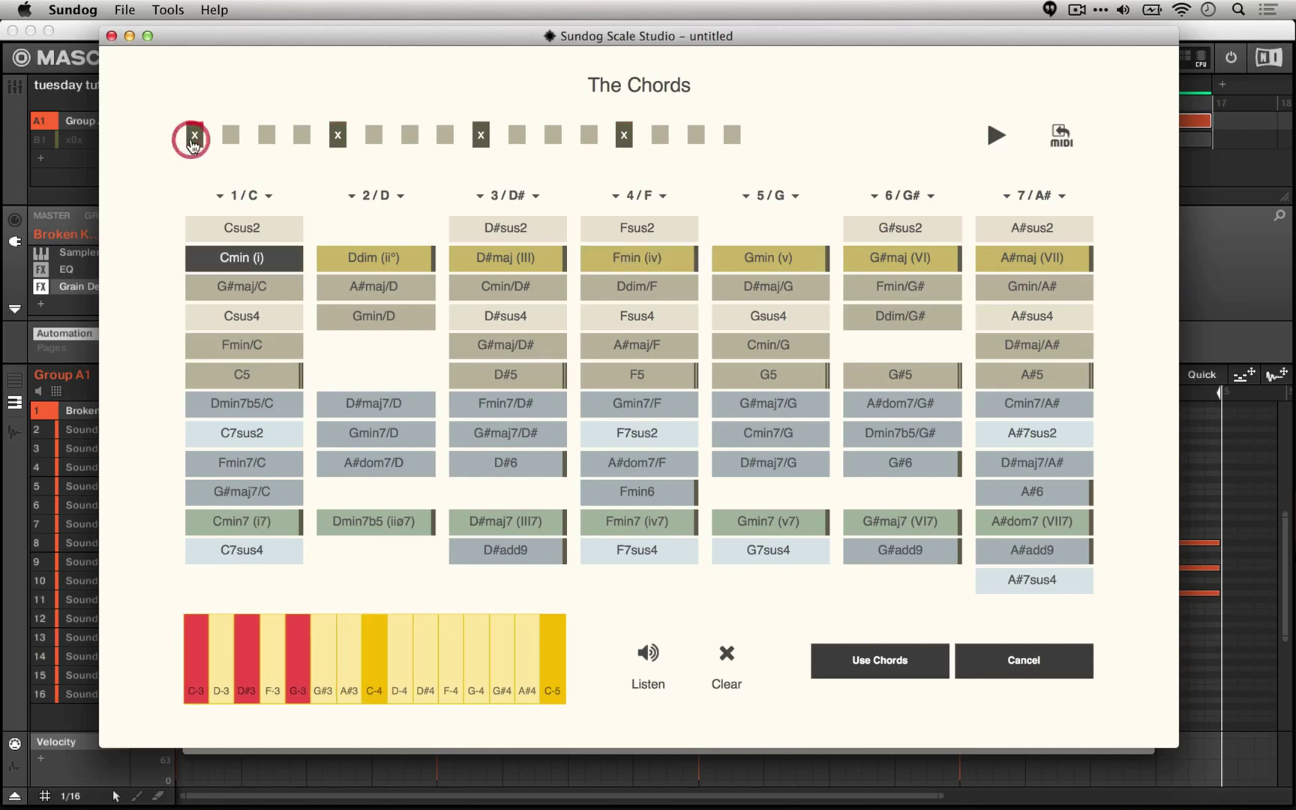
click(338, 136)
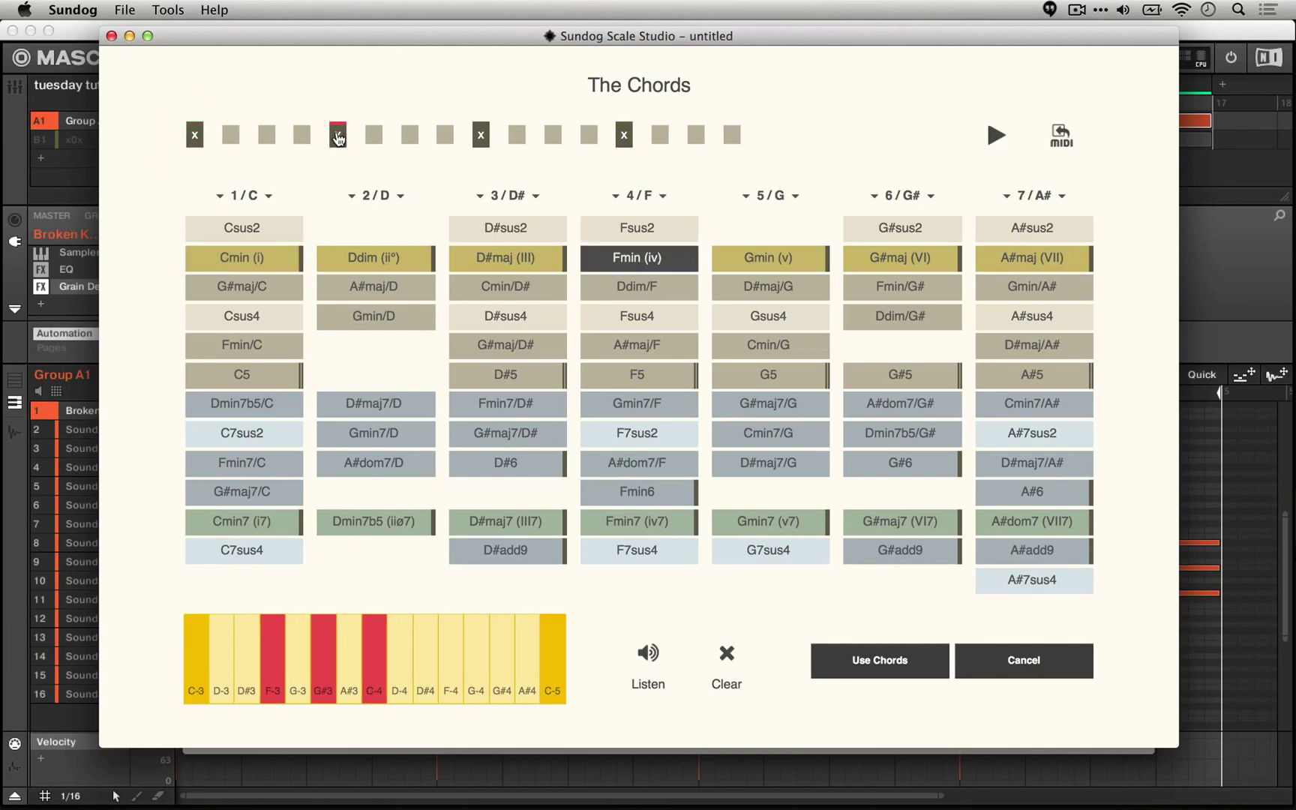
click(481, 136)
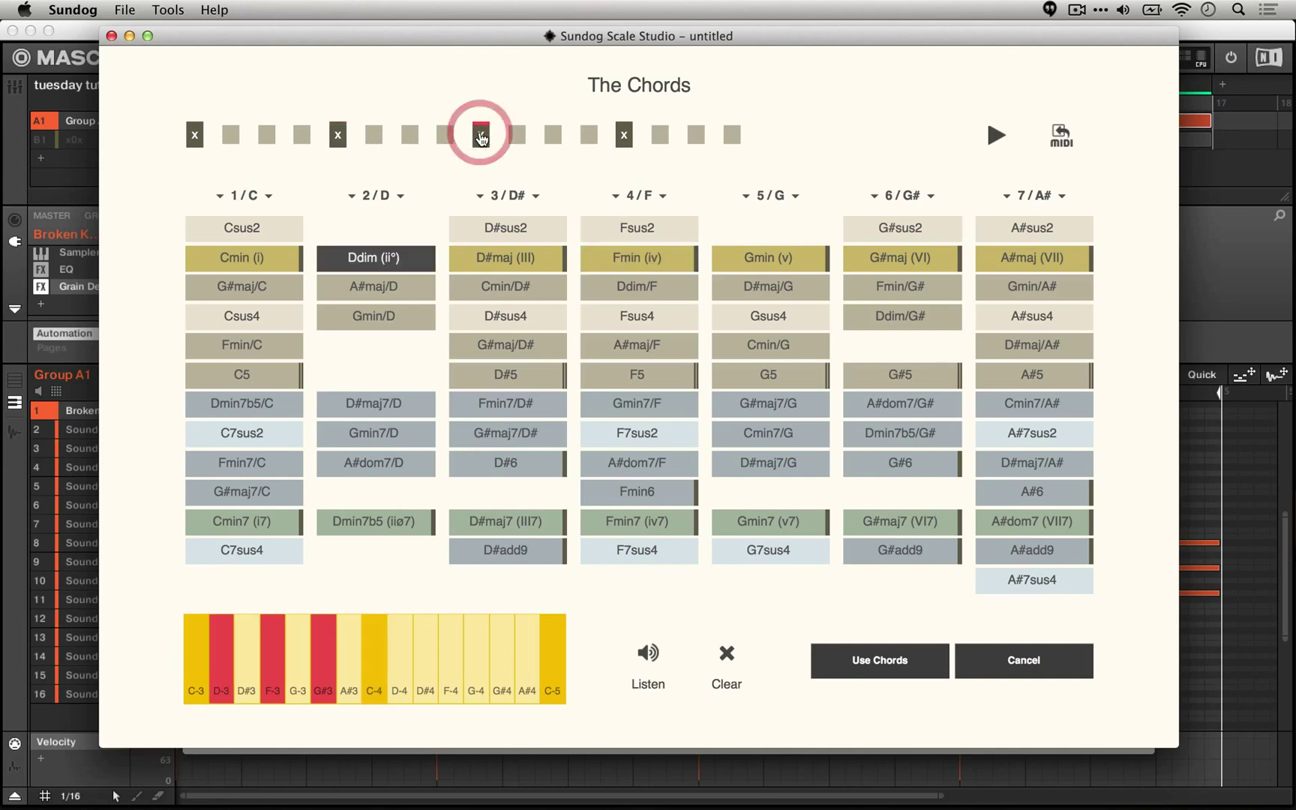
click(630, 144)
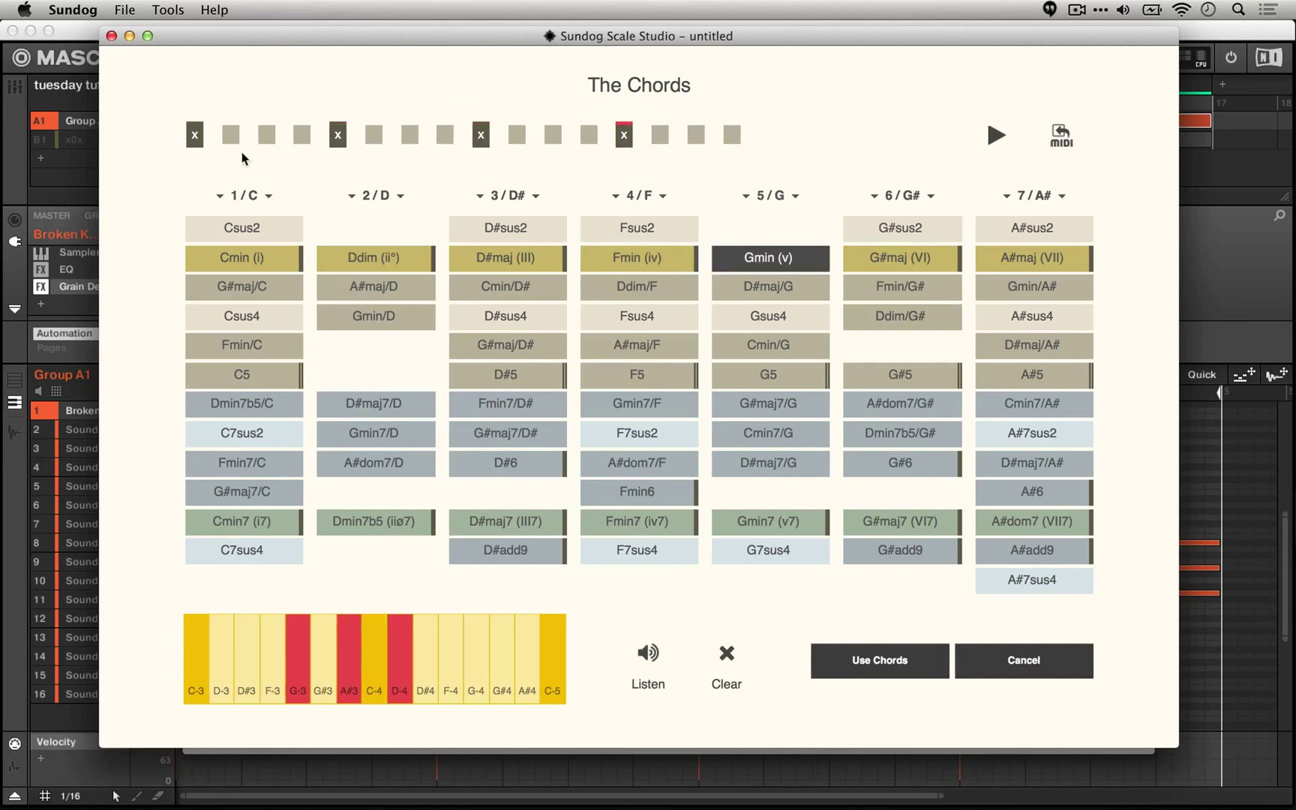
click(861, 140)
click(997, 136)
click(998, 138)
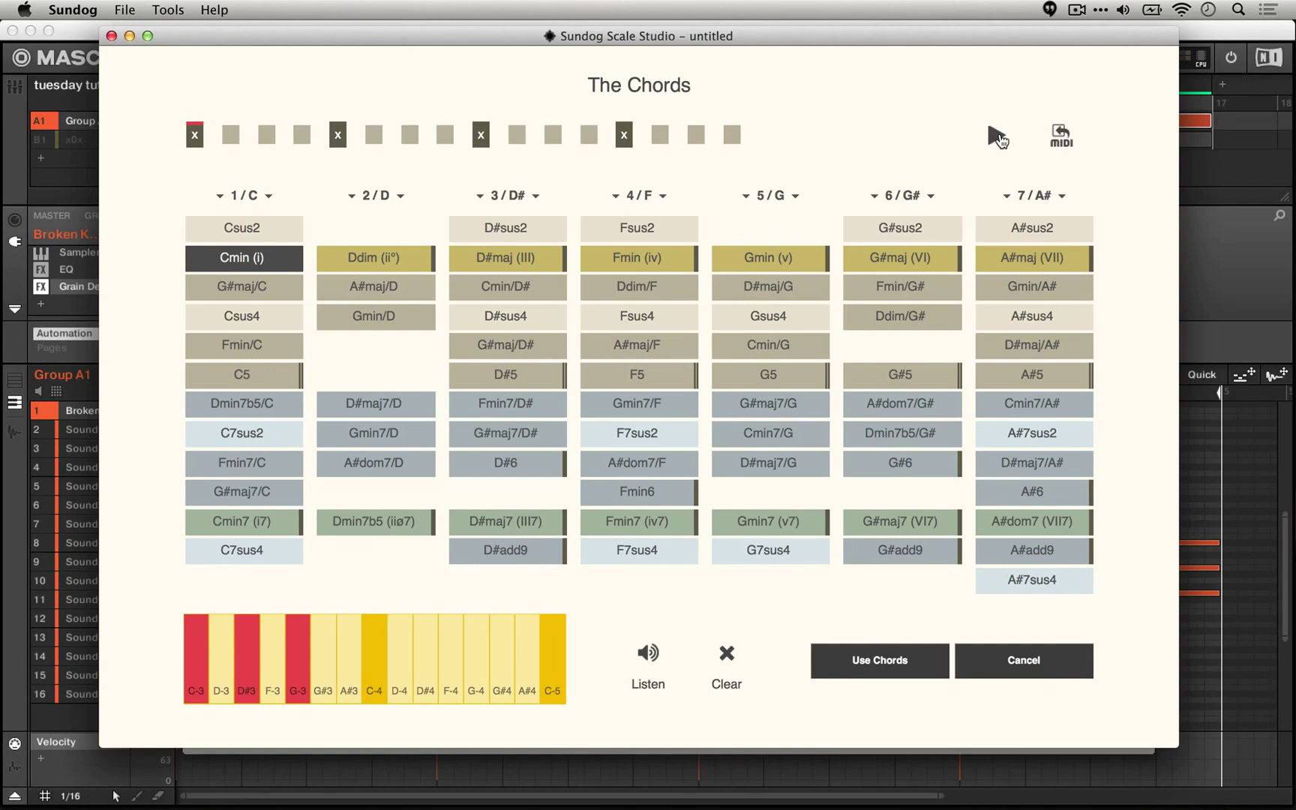
Switch to Maschine 2 and add Scene 5 directly after Scene 4 in the arrangement.
drag(1038, 34, 1003, 35)
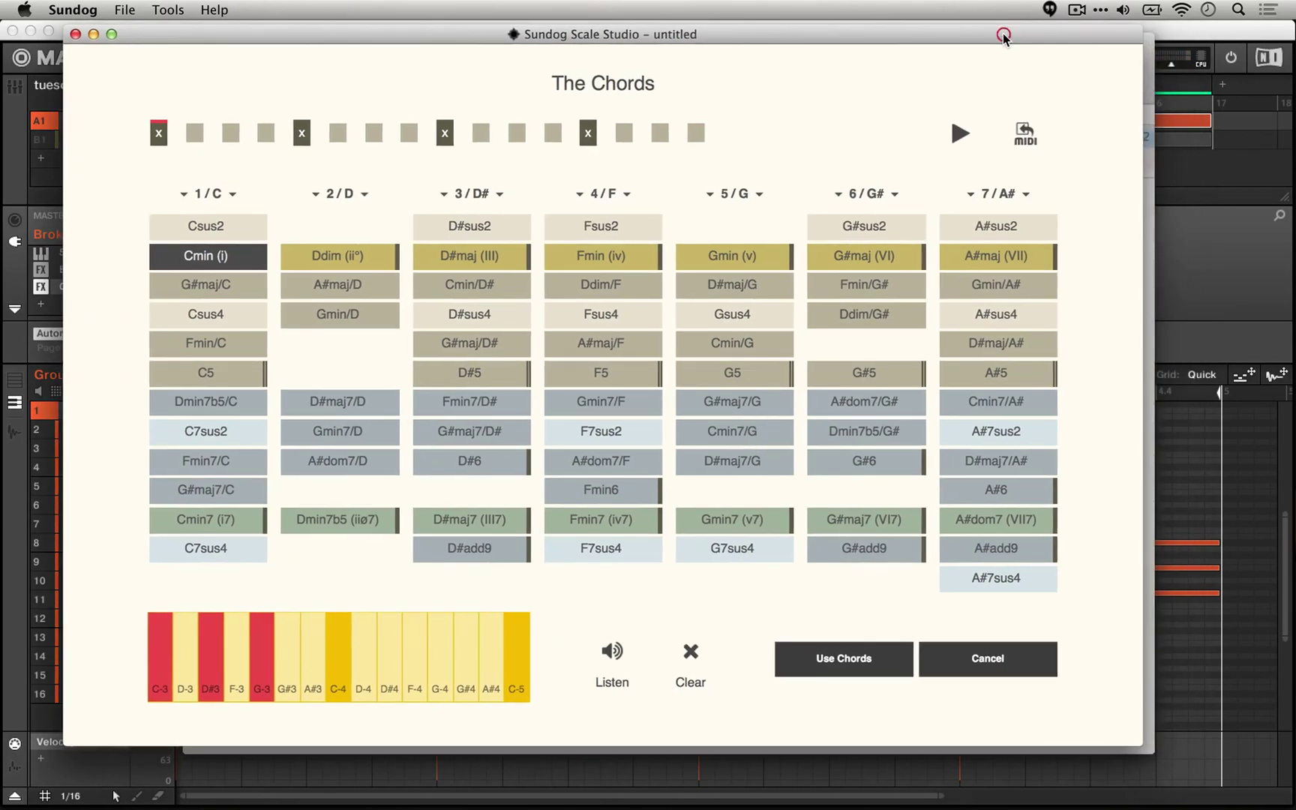
drag(1024, 134, 1211, 120)
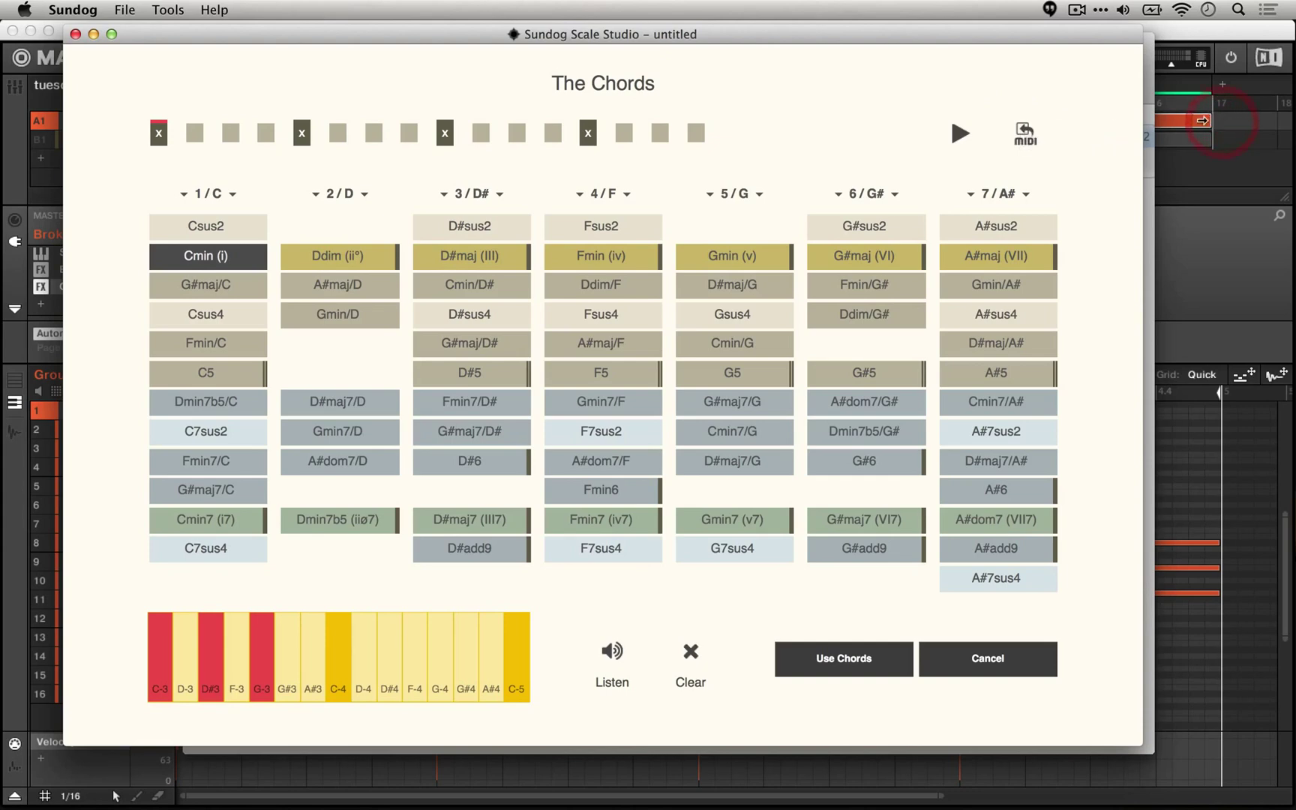
click(1230, 202)
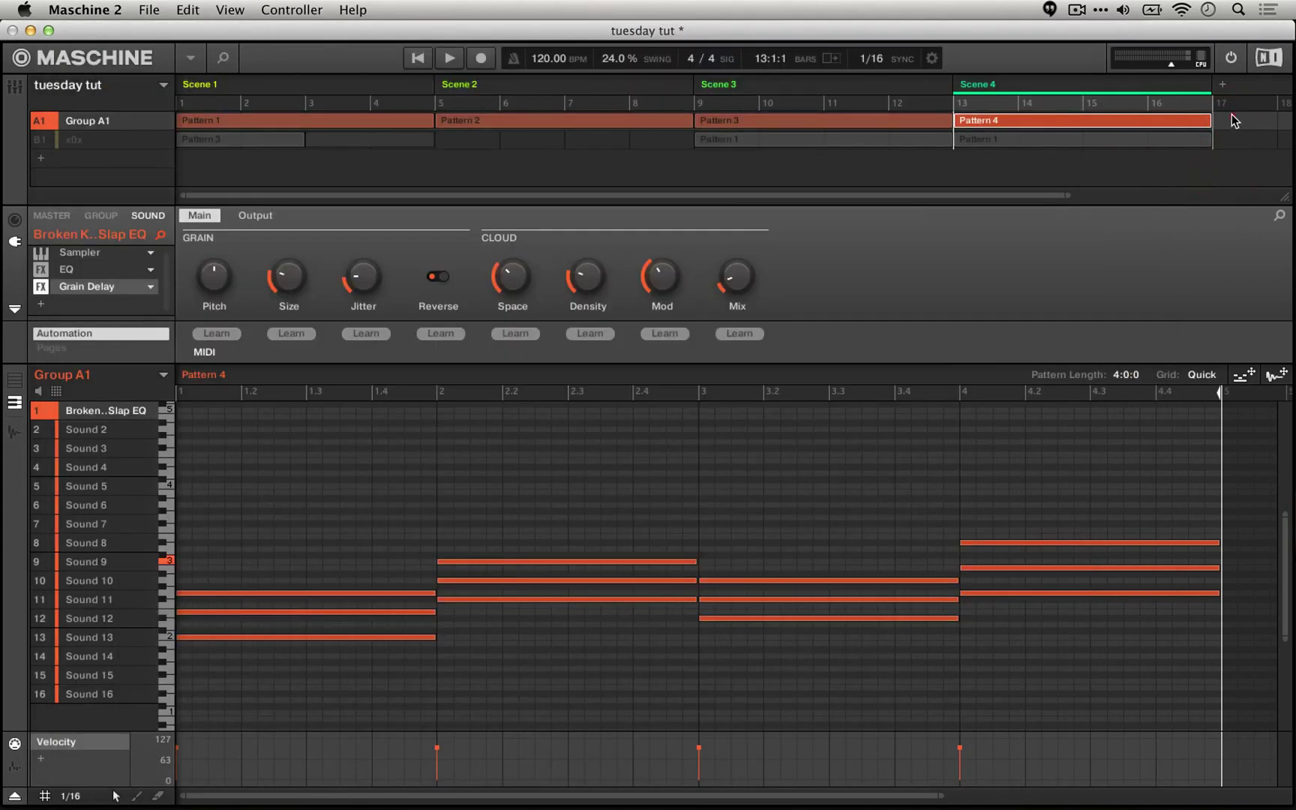
click(1220, 93)
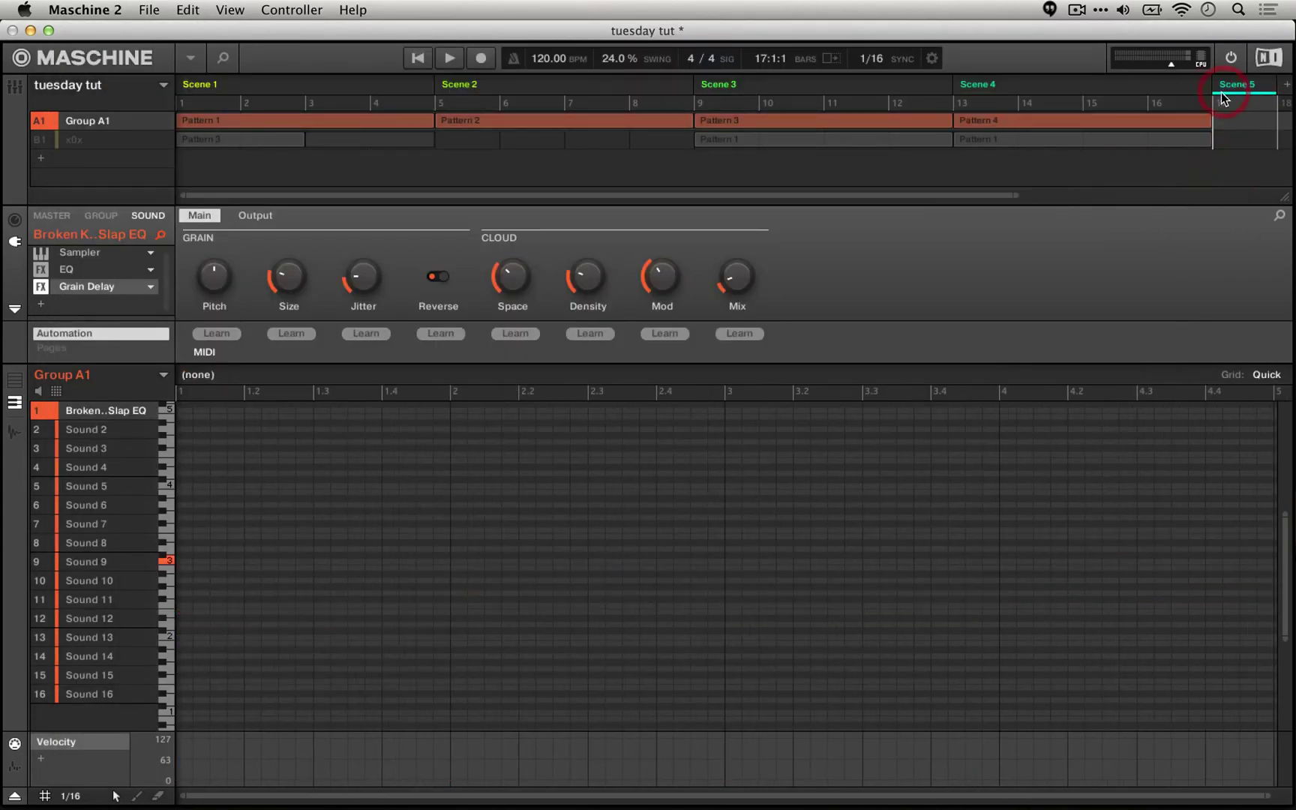
scroll(194, 458, up, 6)
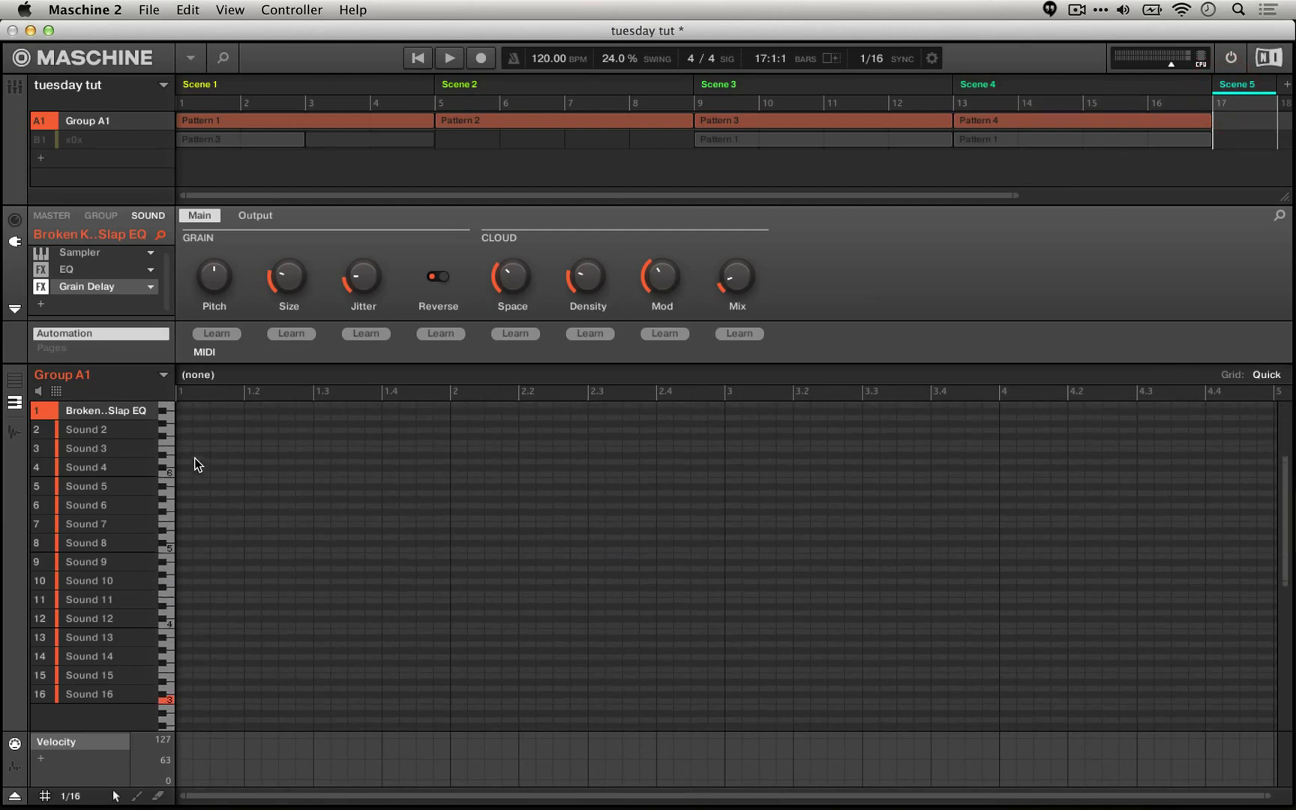
Transfer the chord progression's MIDI from Sundog Scale Studio into Scene 5 of Group A1 in Maschine 2.
key(super+Tab)
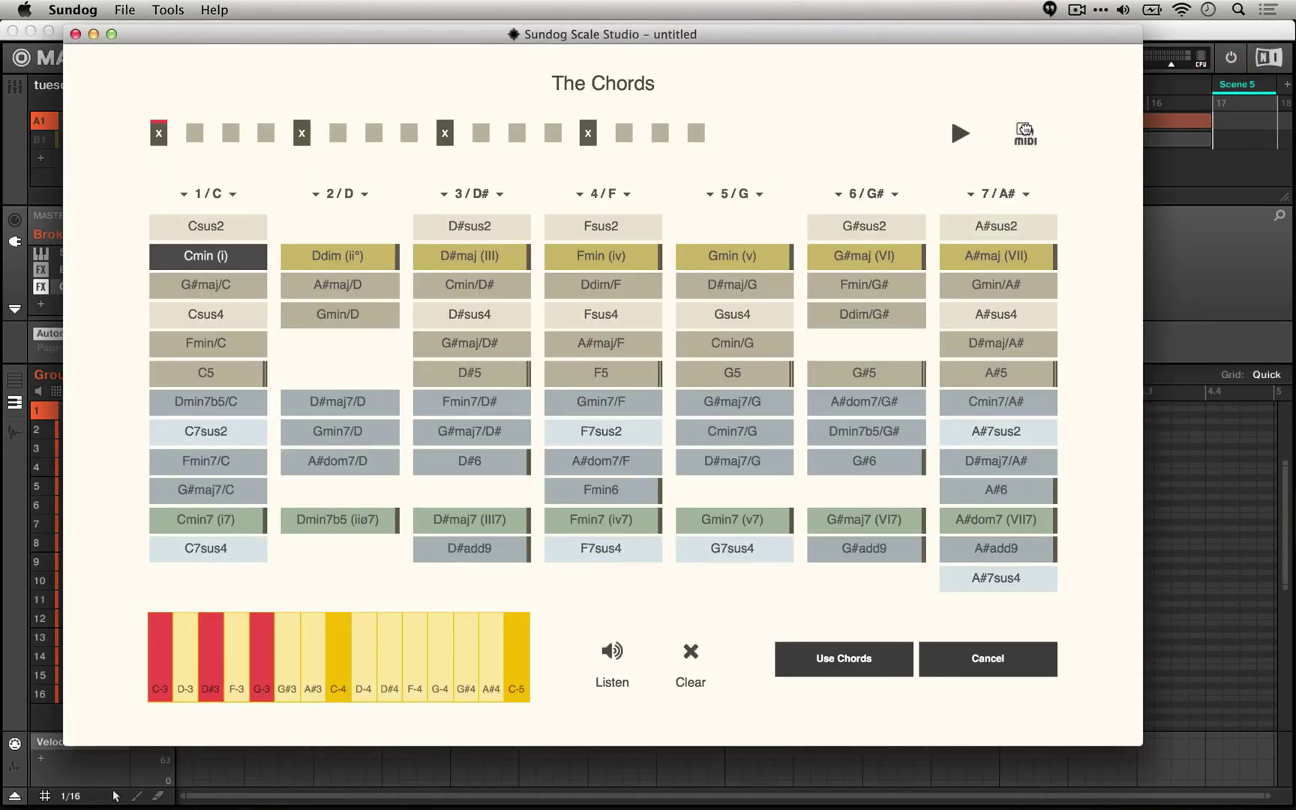
drag(1026, 132, 183, 526)
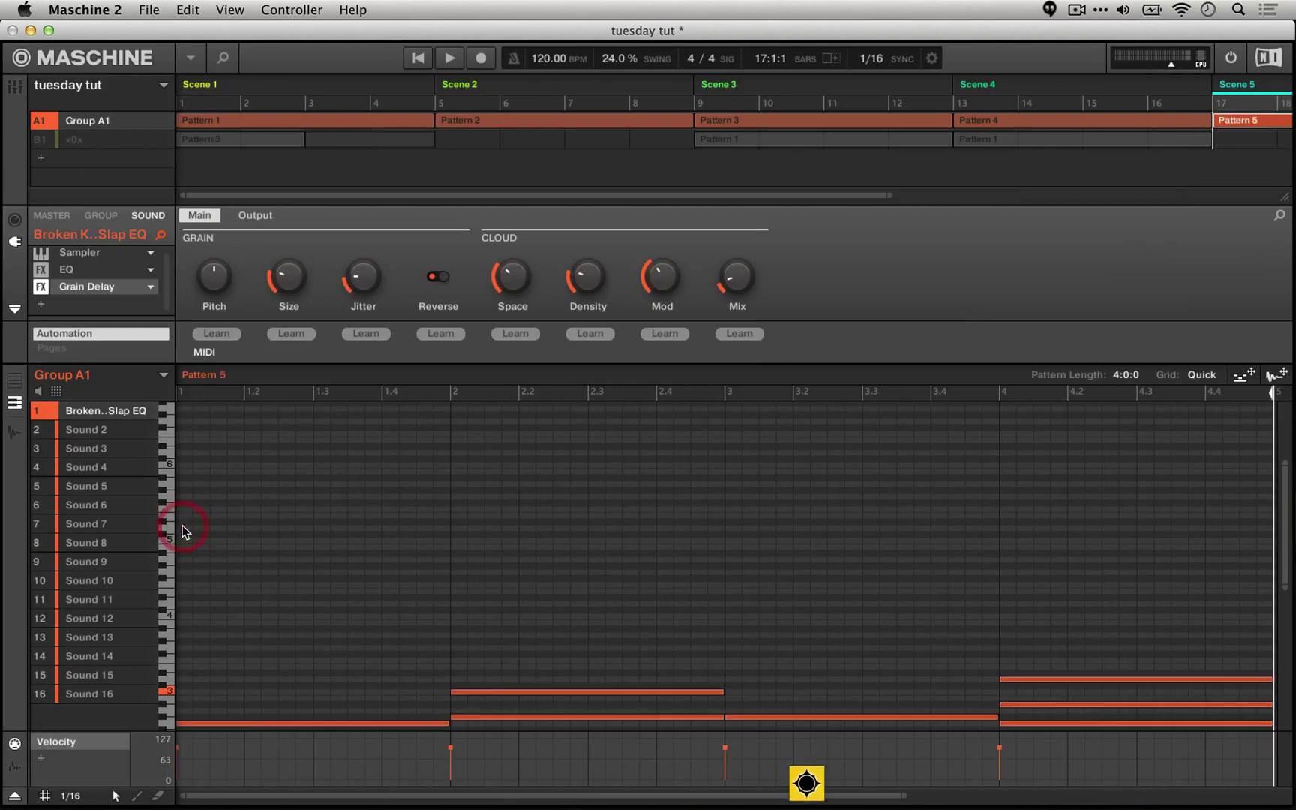
scroll(350, 570, down, 3)
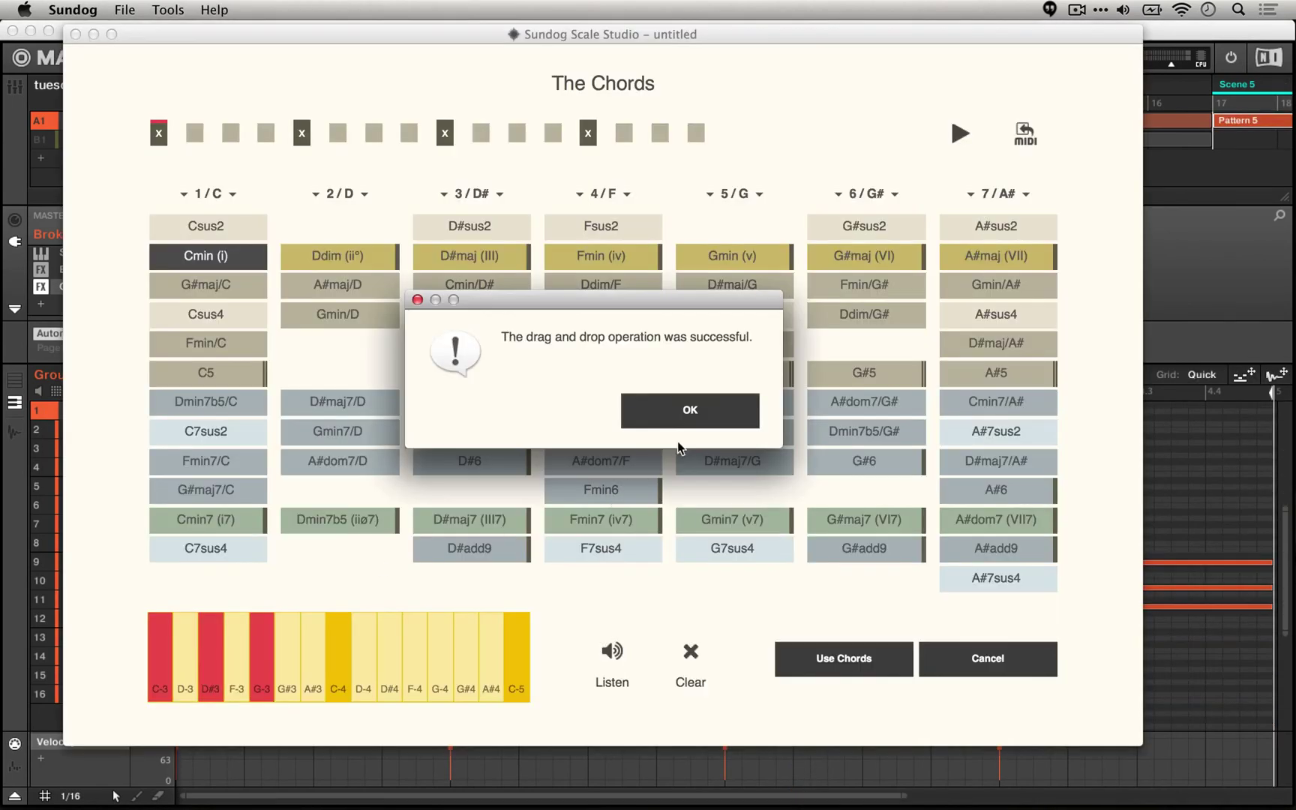
click(663, 408)
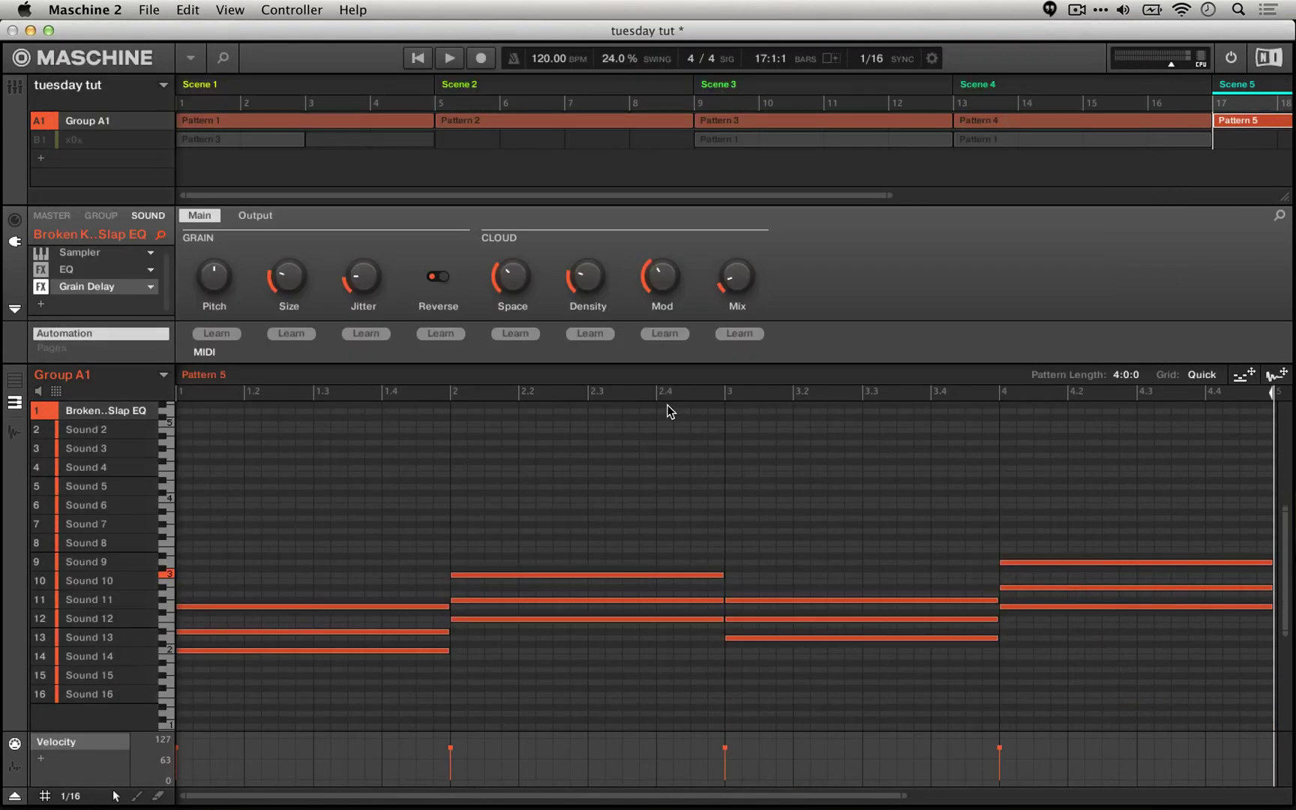
Lower the top note of the second chord in Pattern 5 by one octave.
scroll(668, 409, down, 2)
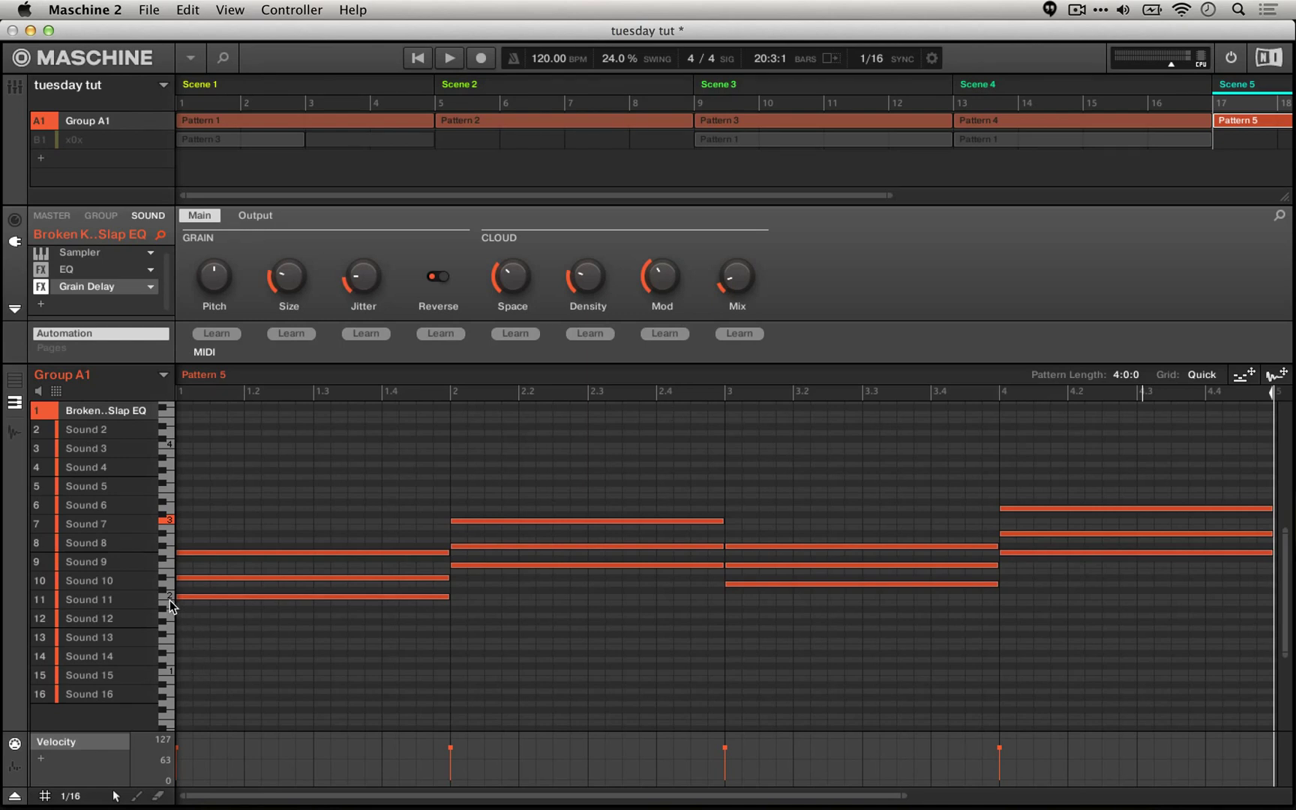
click(378, 597)
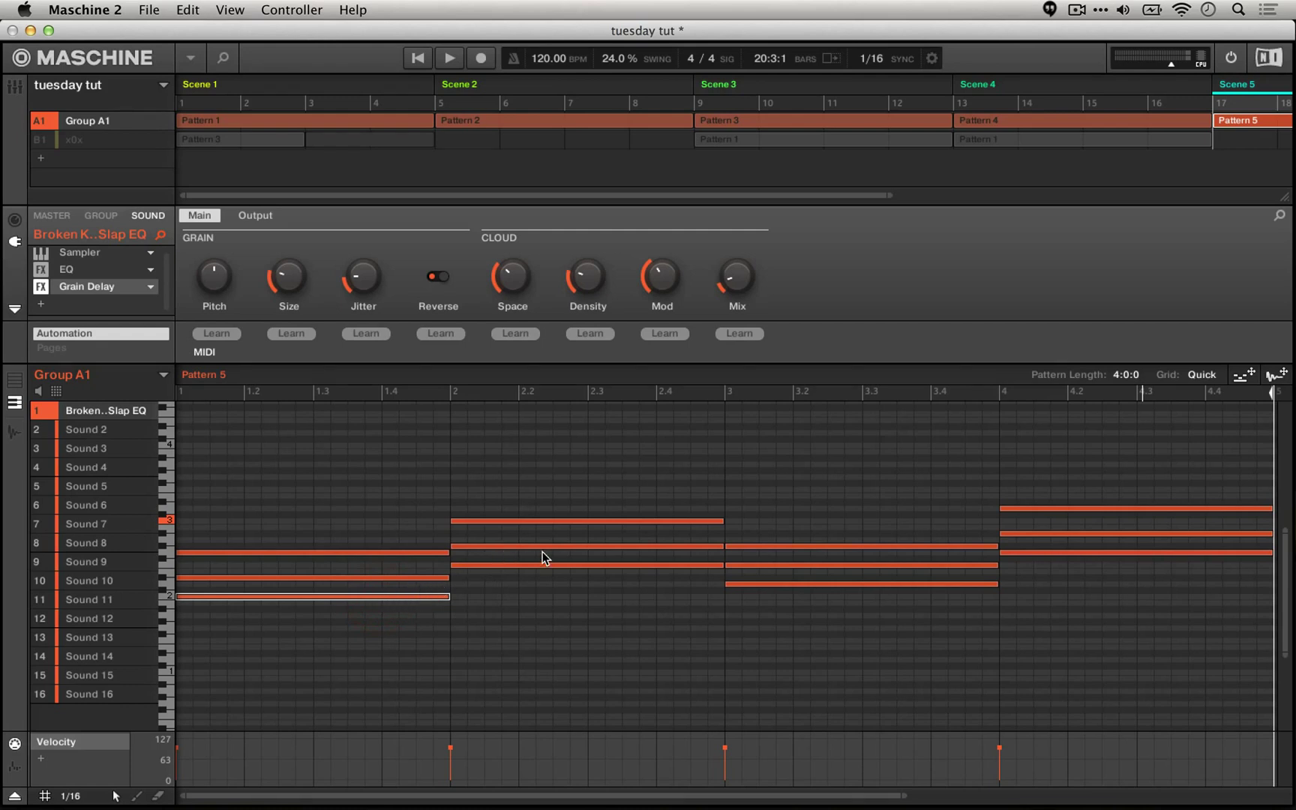
click(513, 521)
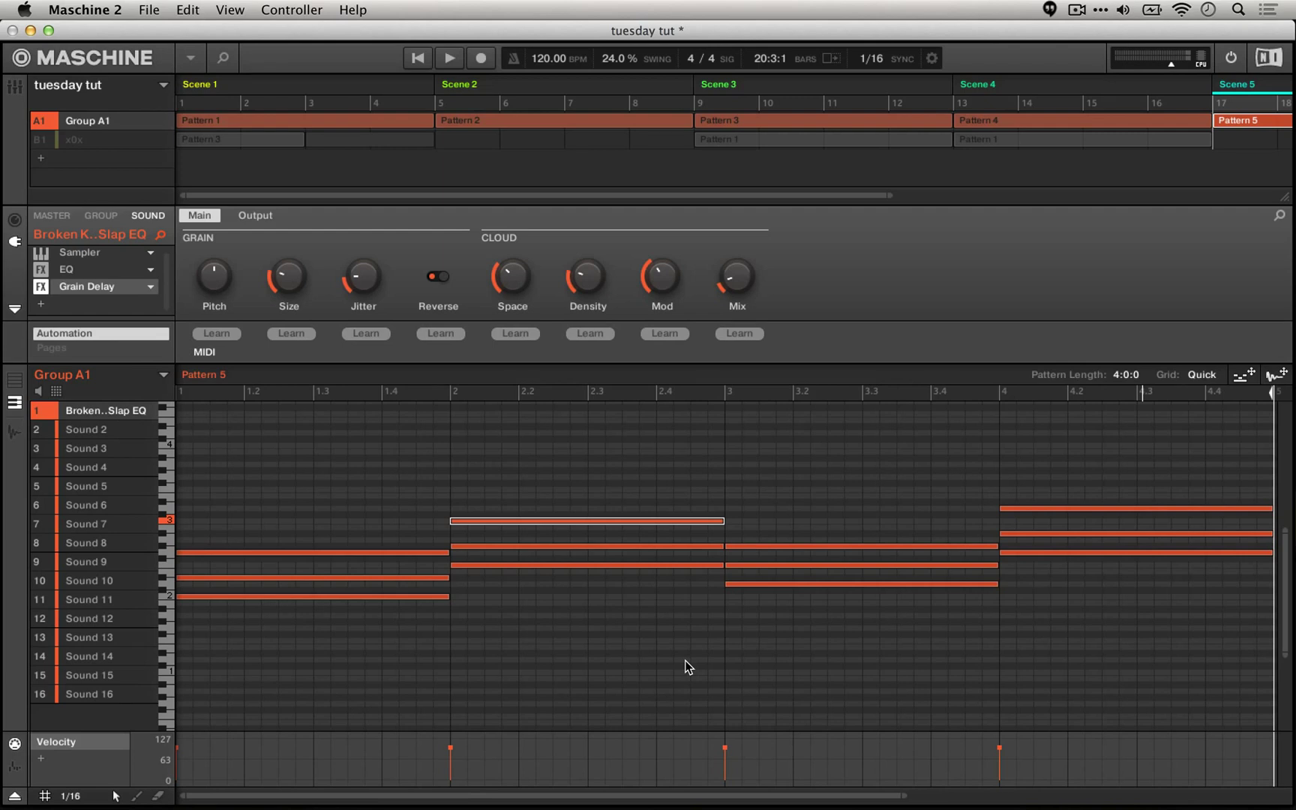
key(Down)
key(Down)
key(Down)
key(Down)
key(Down)
key(Down)
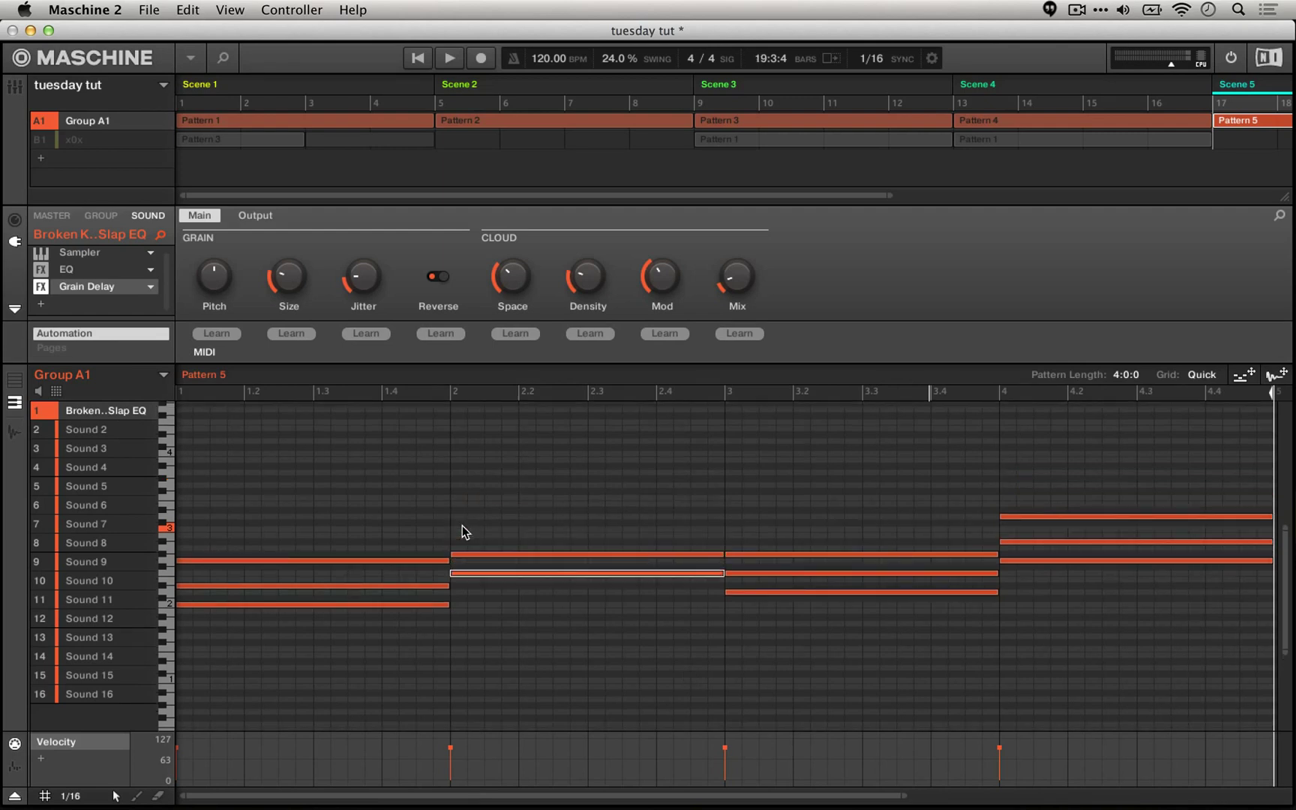
key(Down)
key(Down)
key(Down)
key(Down)
key(Down)
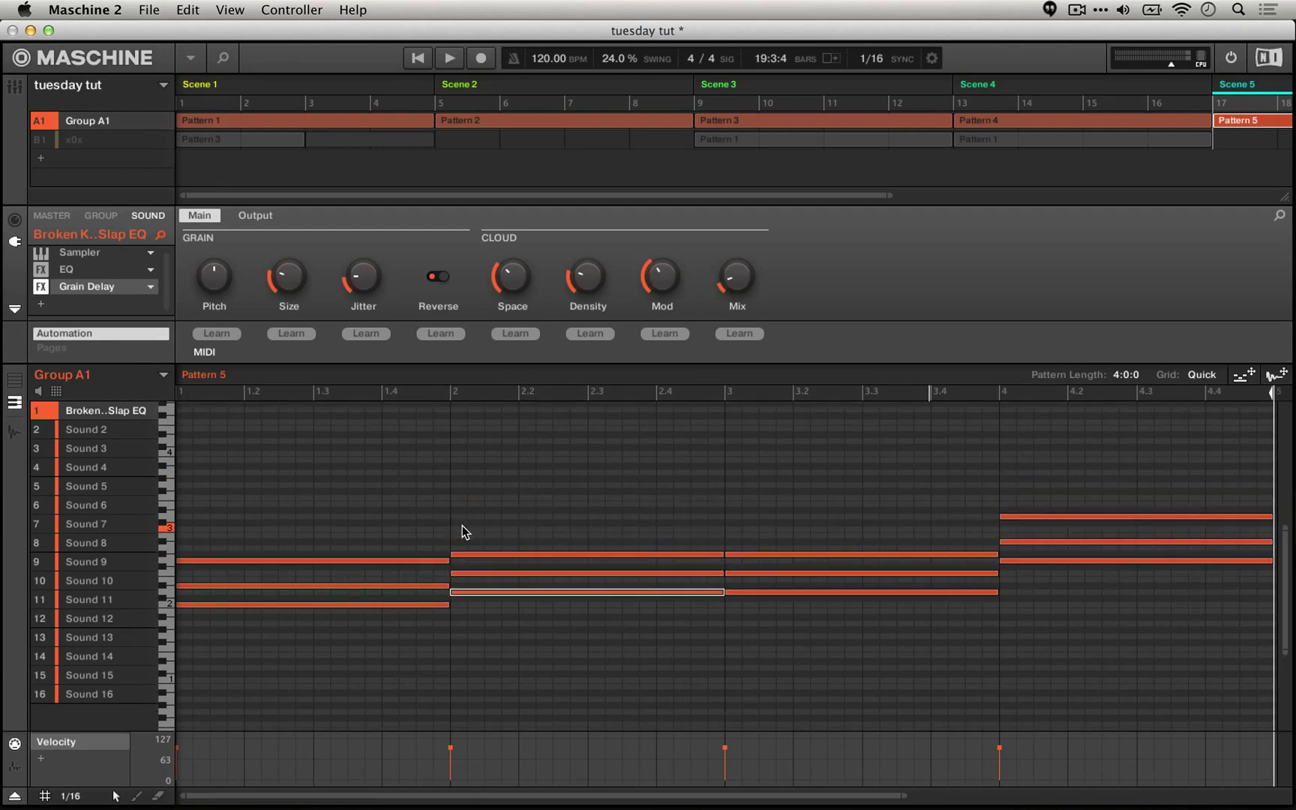
Lower the top note of the fourth chord in Pattern 5 by one octave and play the pattern.
click(1095, 515)
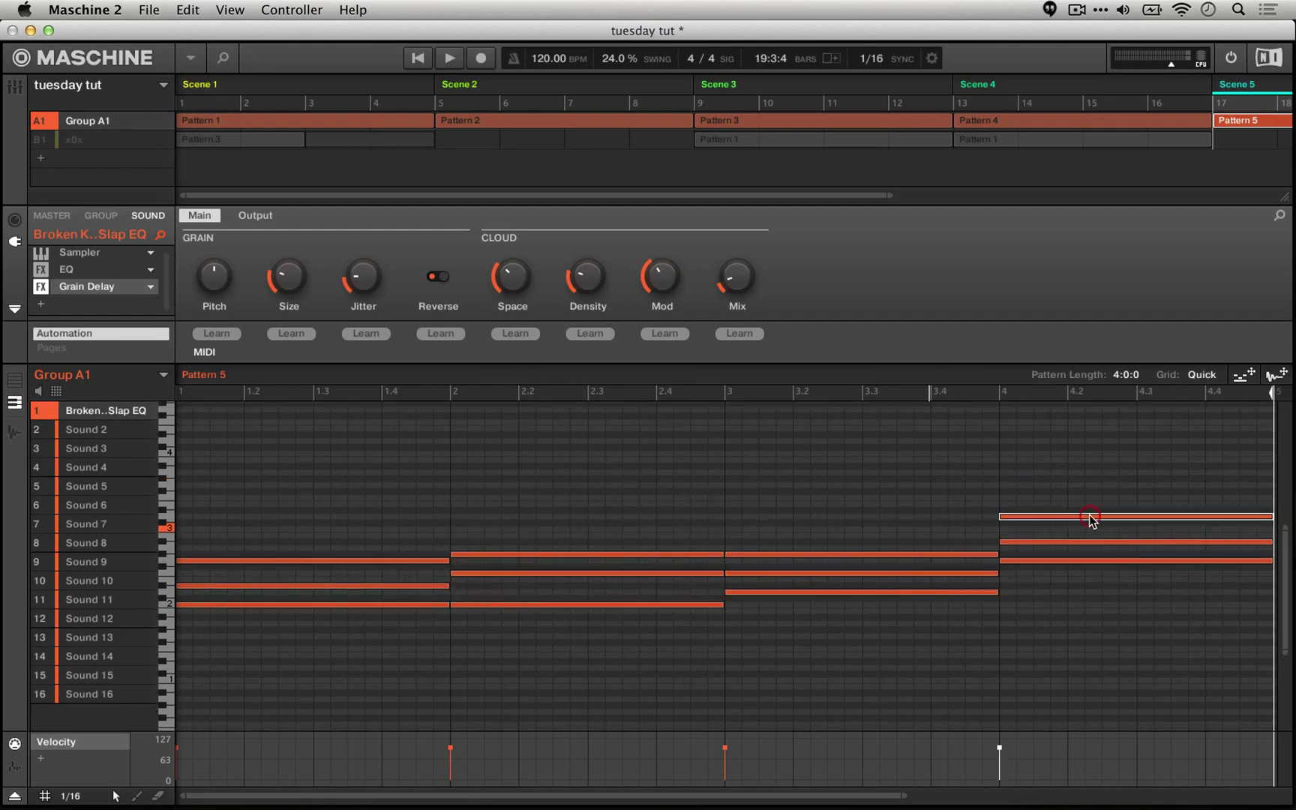
key(Down)
key(Down)
key(Down)
key(Down)
key(Down)
key(Down)
key(Down)
key(Down)
key(Down)
key(Down)
key(Down)
key(Down)
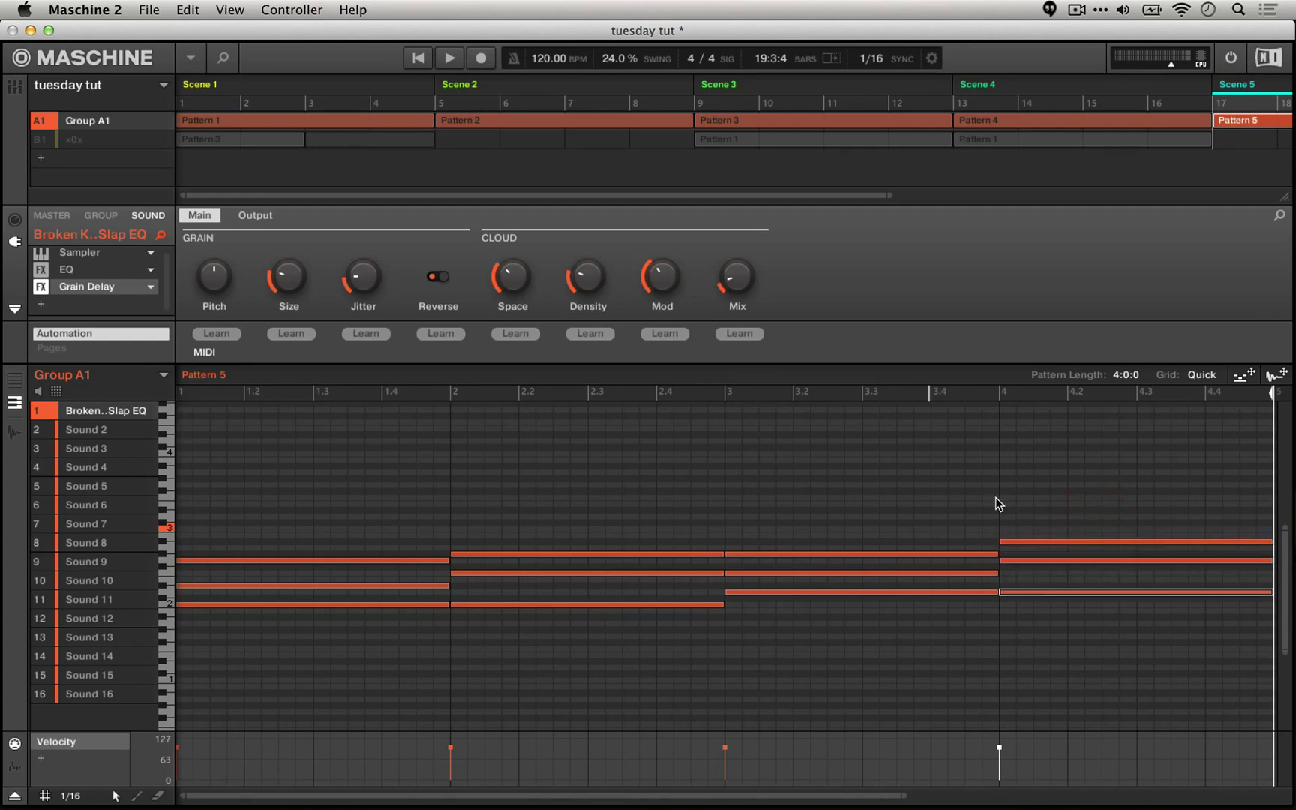
key(space)
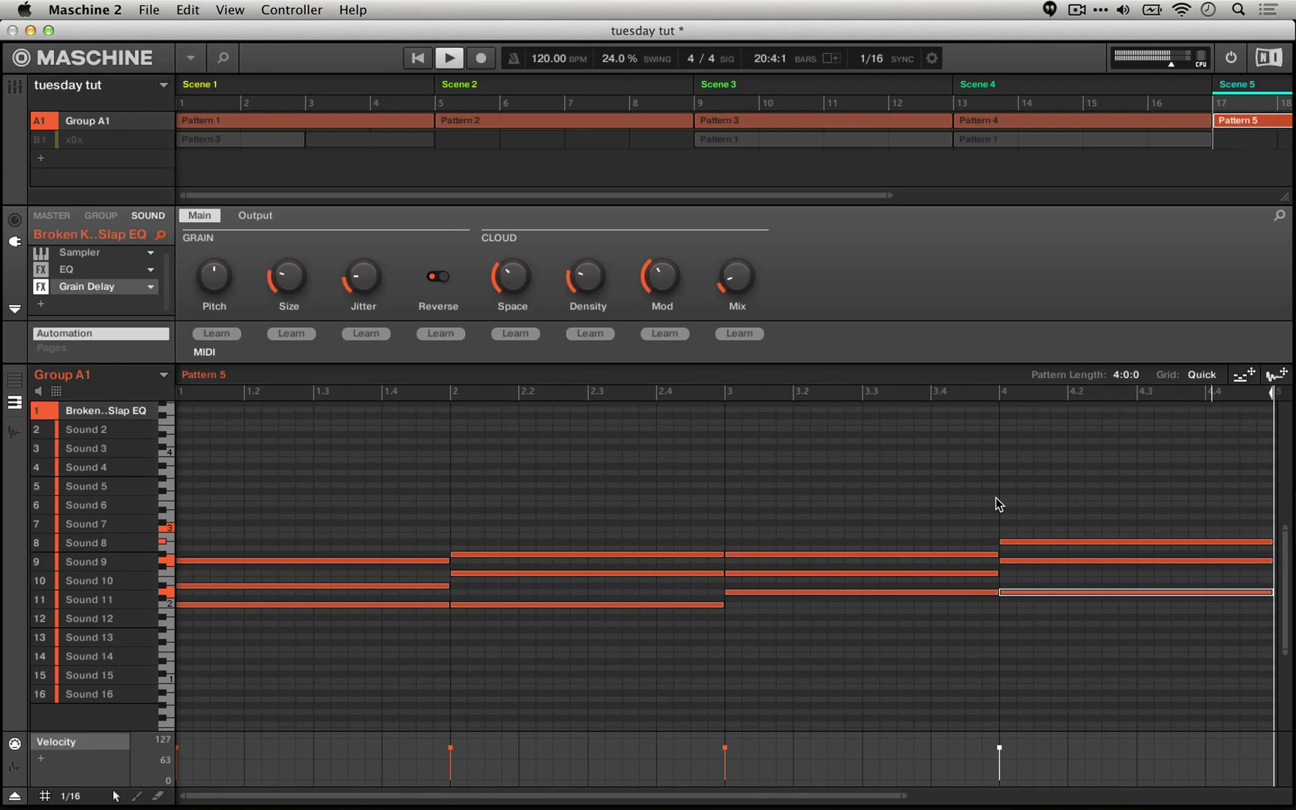
key(space)
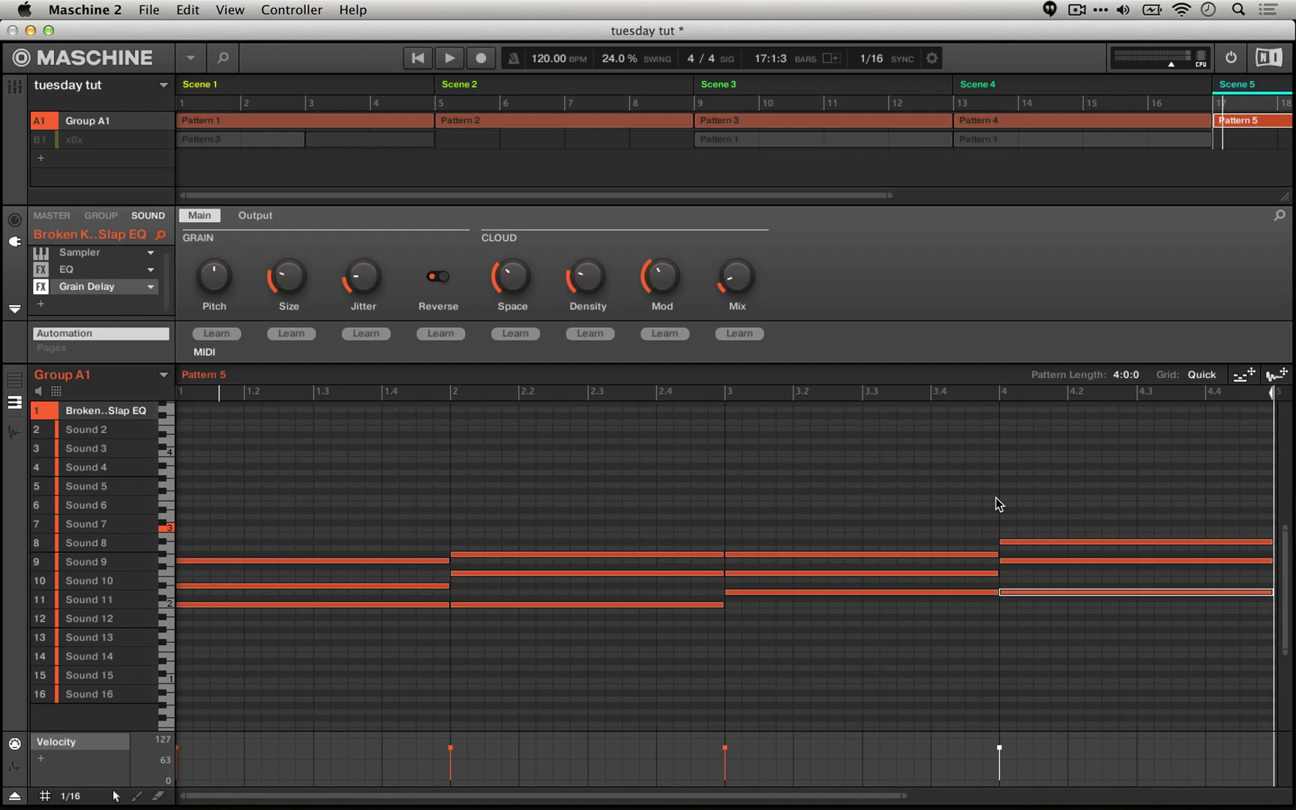
Switch back to Sundog Scale Studio, apply the chord progression to the song and set channel 1's source to Chord Notes.
key(super+Tab)
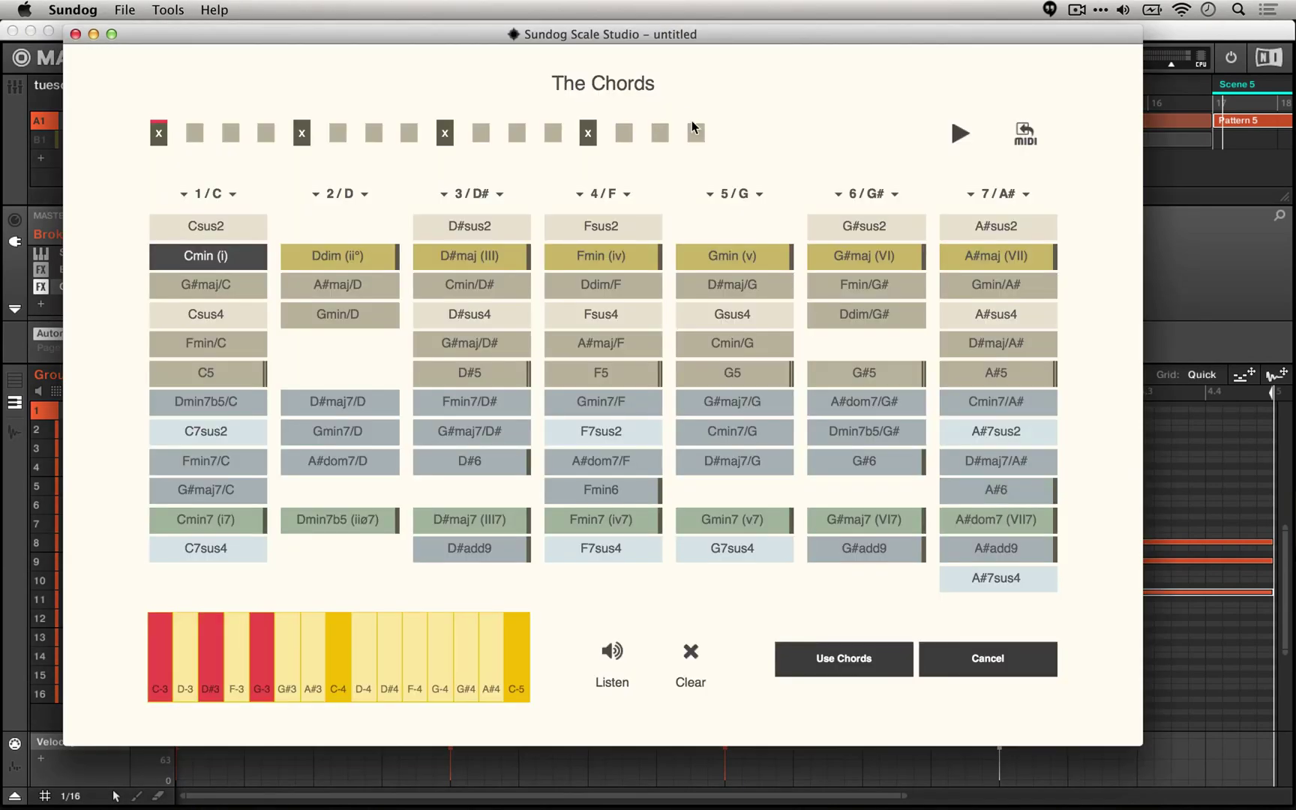
click(832, 660)
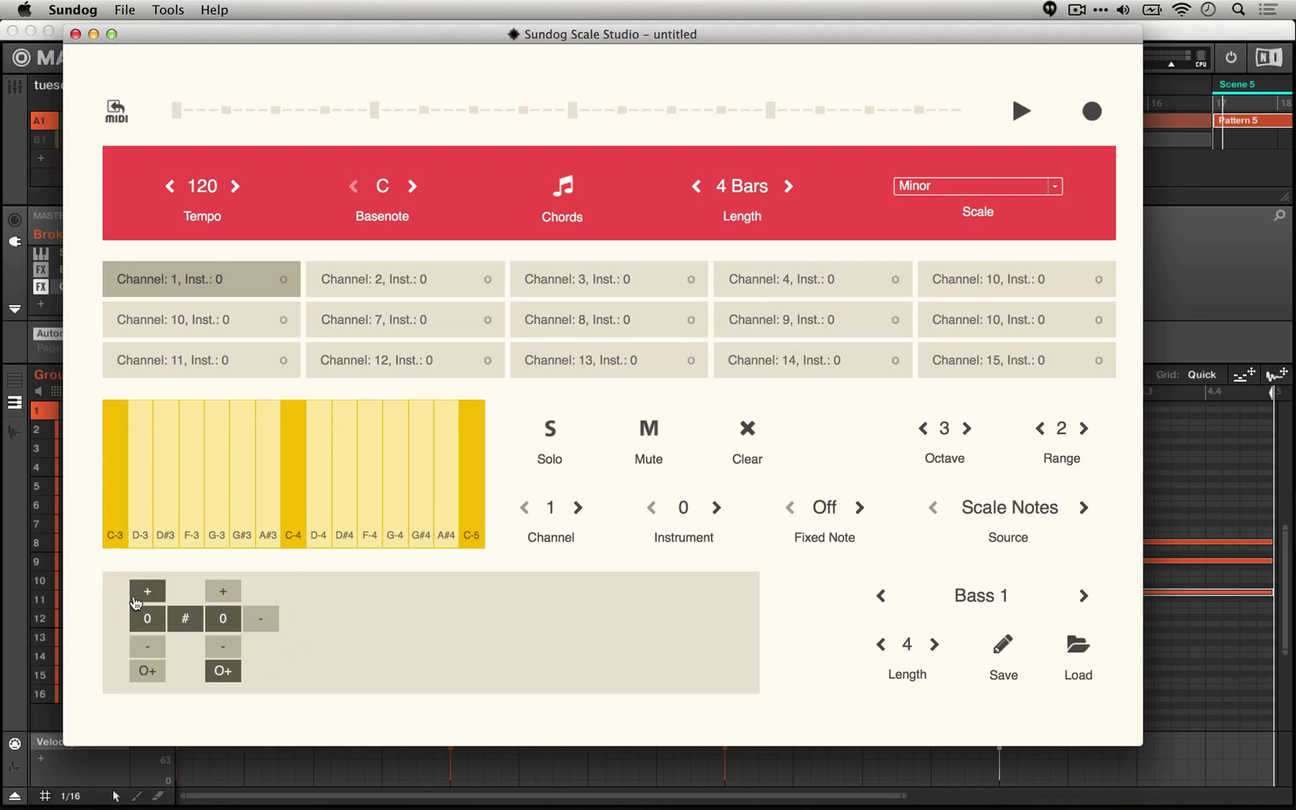
click(1084, 510)
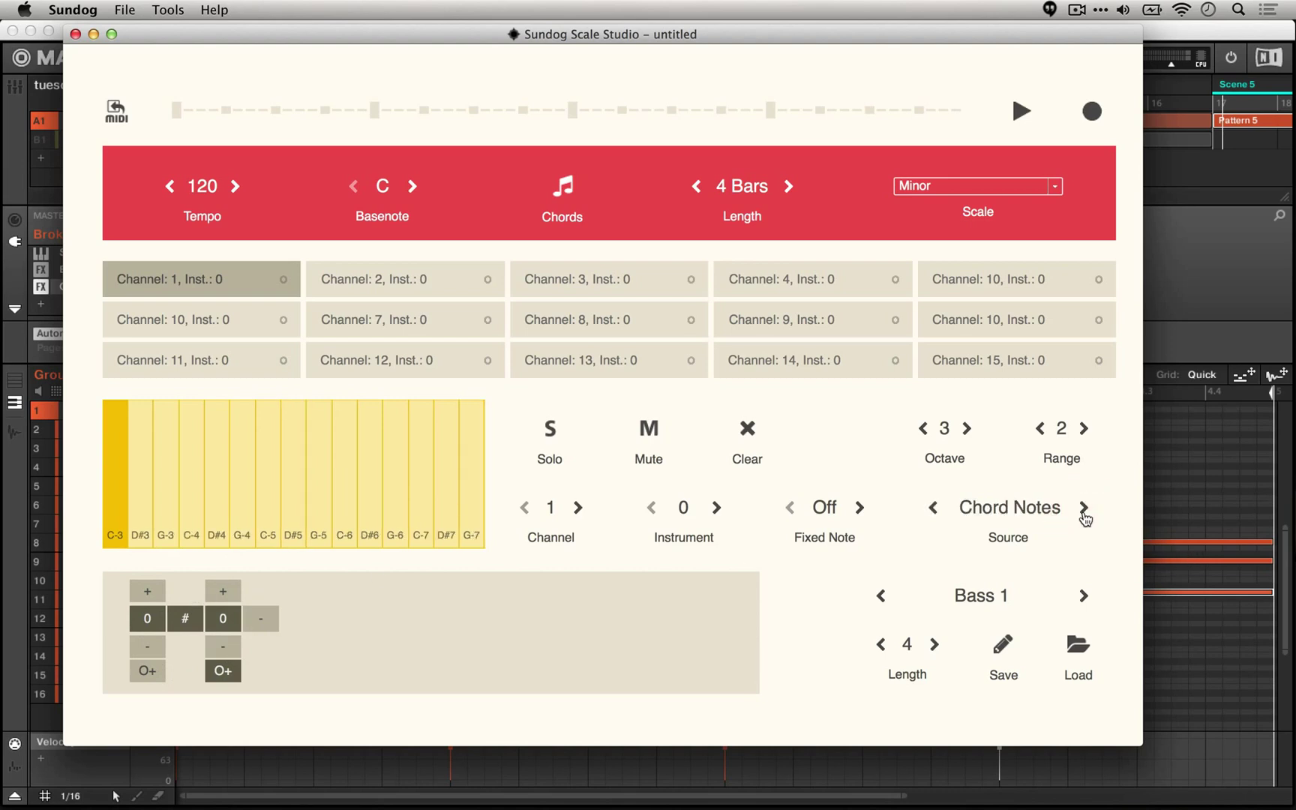
click(937, 509)
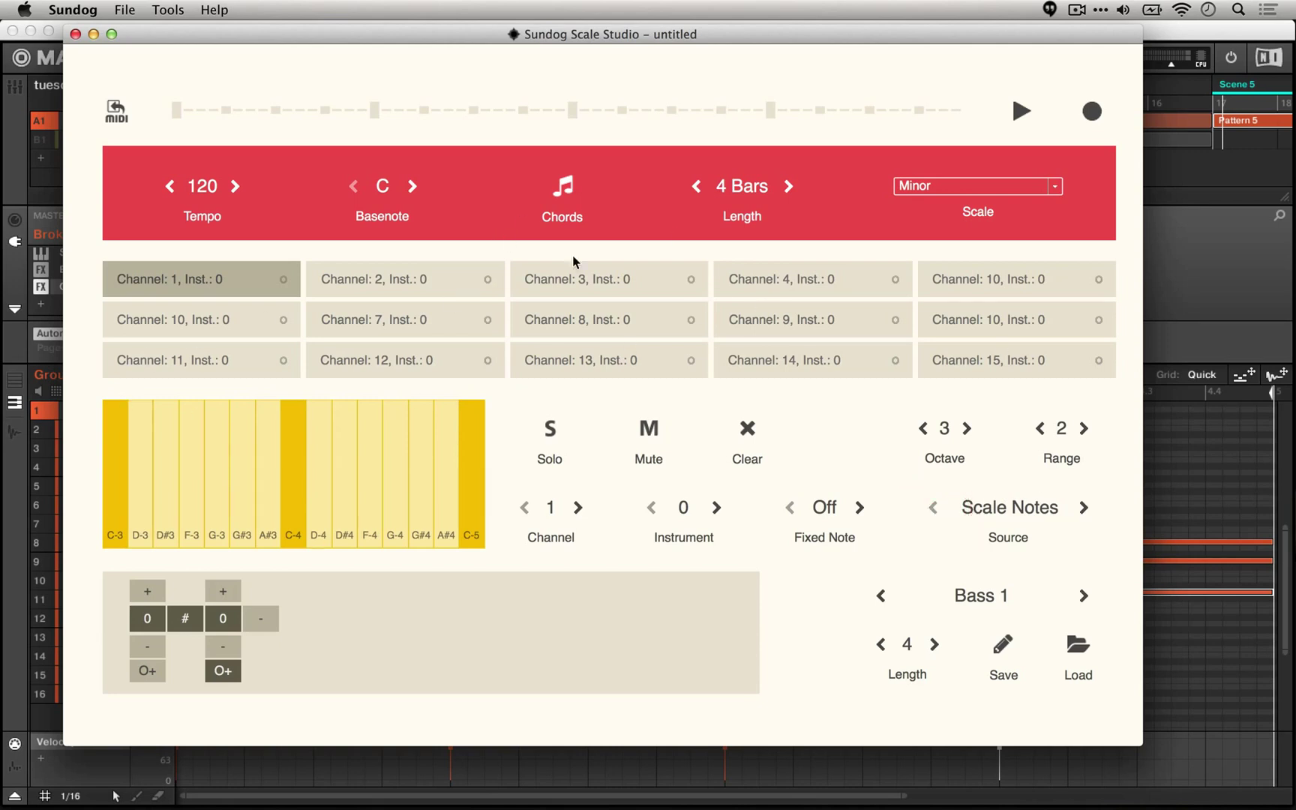
click(1084, 509)
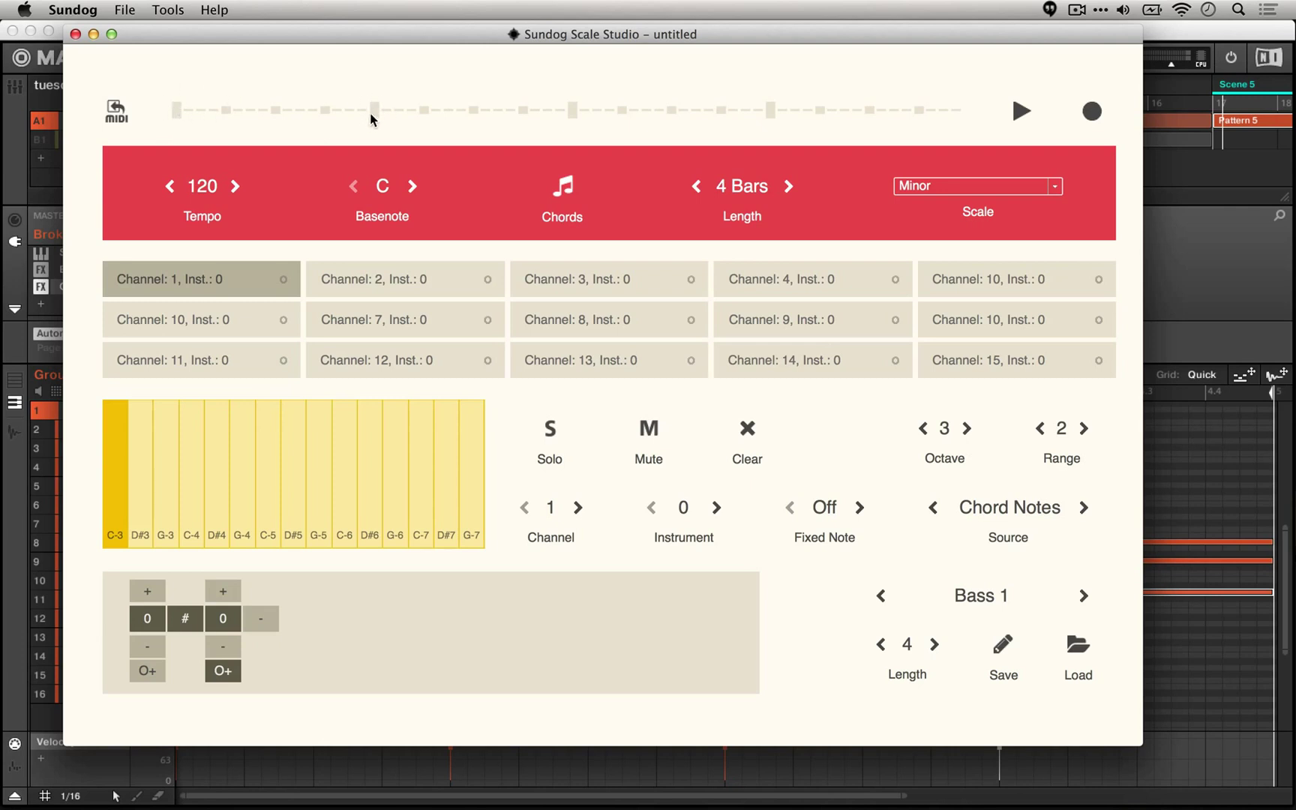
Change the Bass 1 pattern's second step to -, its third to # and its fourth to 0.
click(185, 621)
click(222, 592)
click(237, 657)
click(259, 621)
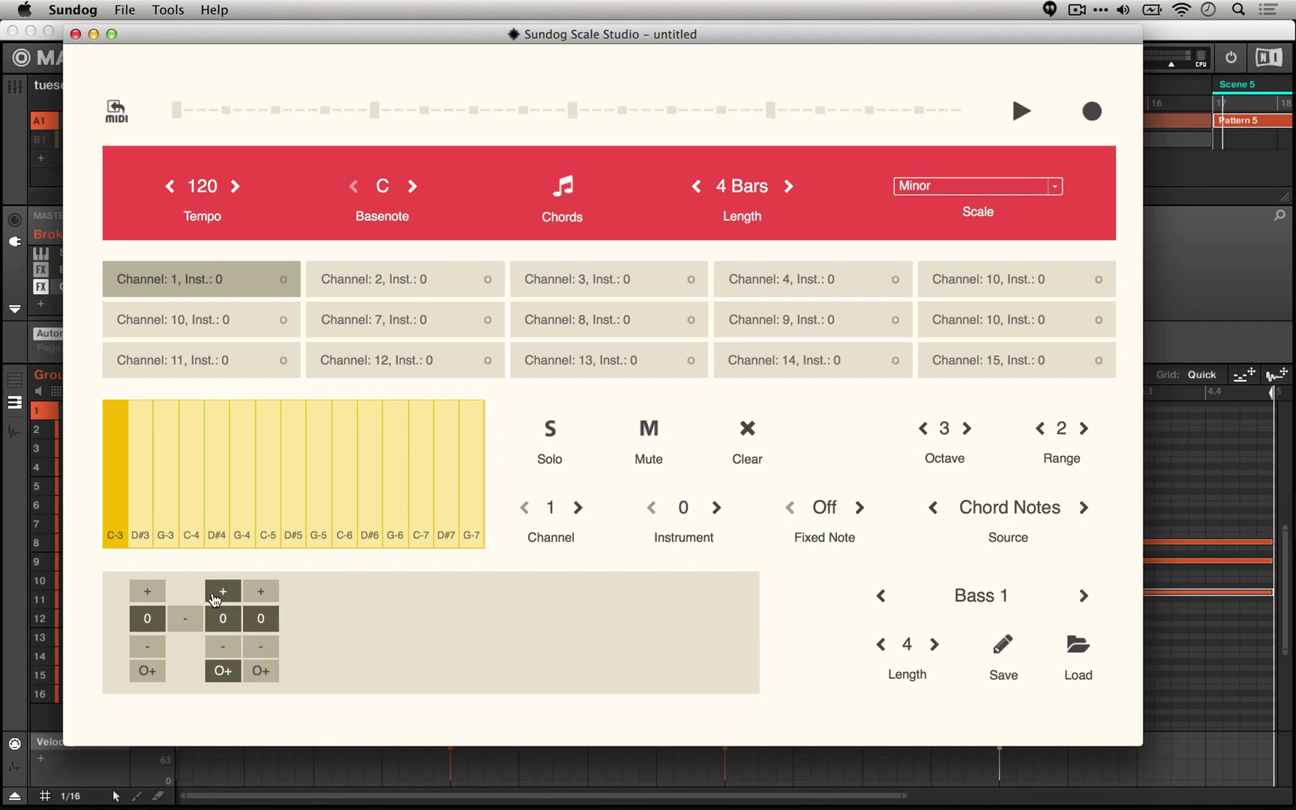
click(221, 592)
click(223, 643)
click(223, 627)
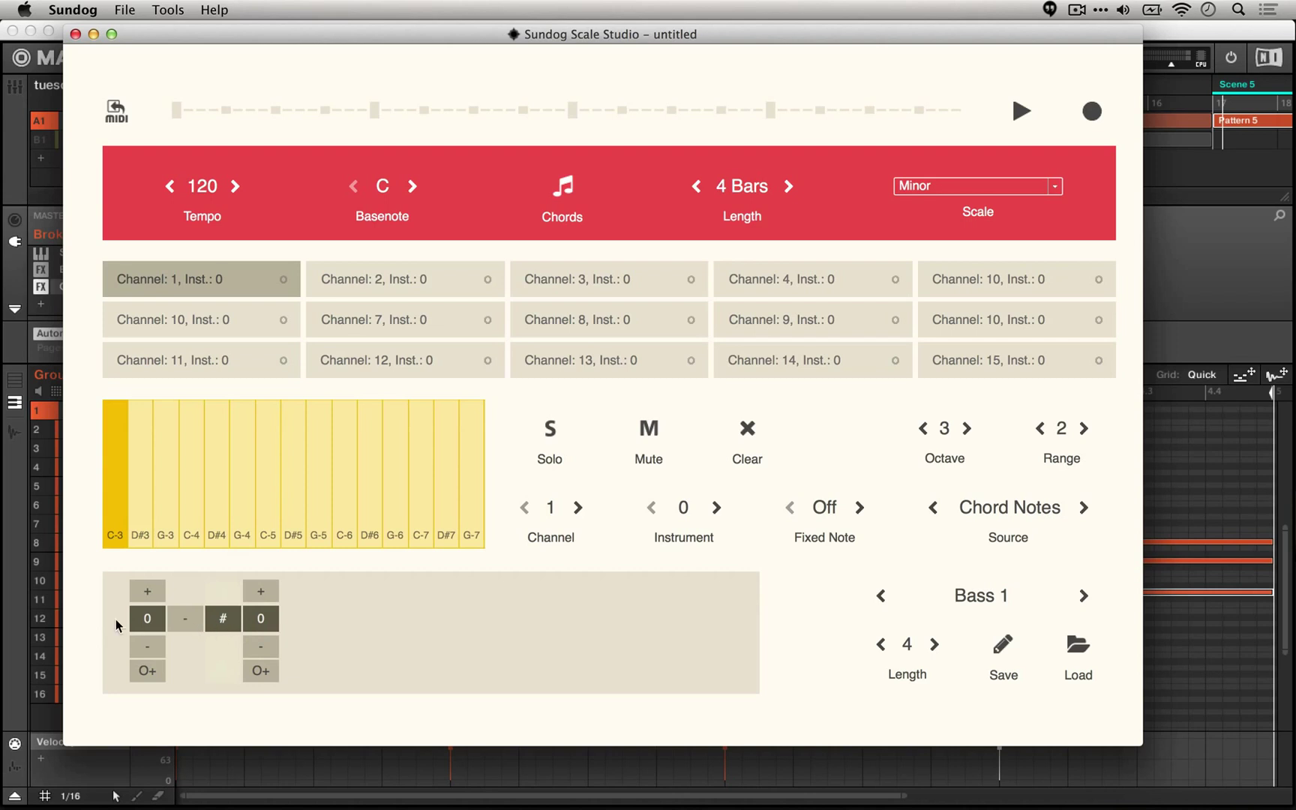
Set the Bass 1 pattern's fourth step to -1 and extend the pattern length to 8.
click(262, 645)
click(934, 643)
click(933, 644)
click(934, 643)
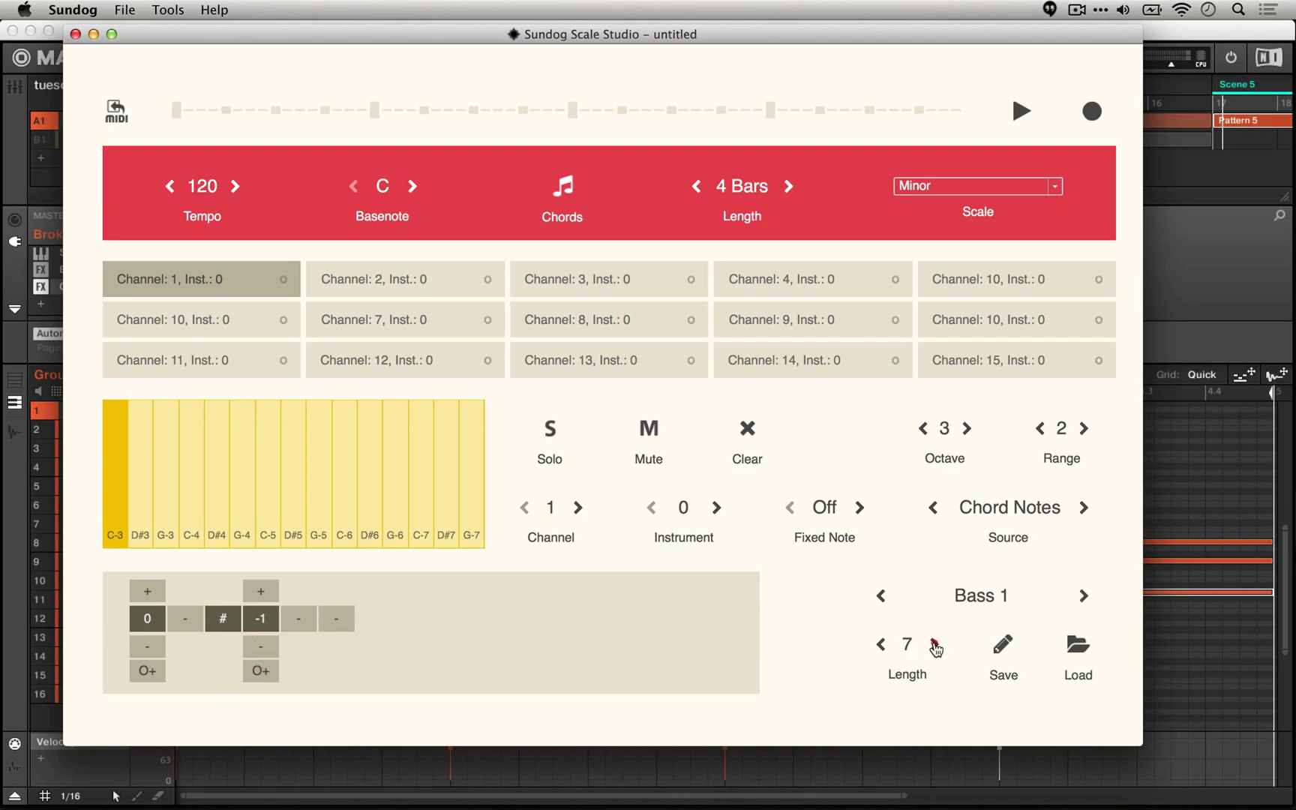
click(933, 643)
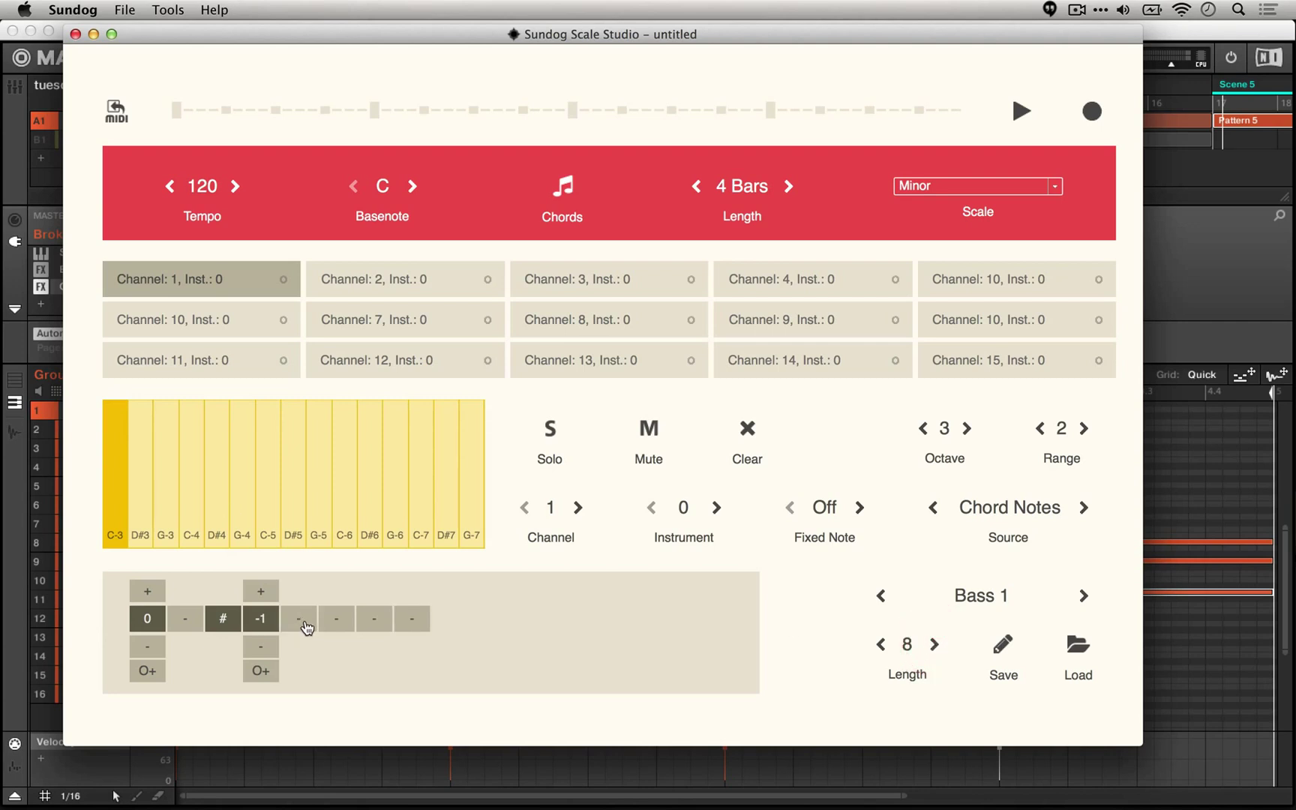
Set the Bass 1 pattern's fifth step to #, its sixth to 0 and its seventh to +1.
click(306, 627)
click(307, 619)
click(338, 616)
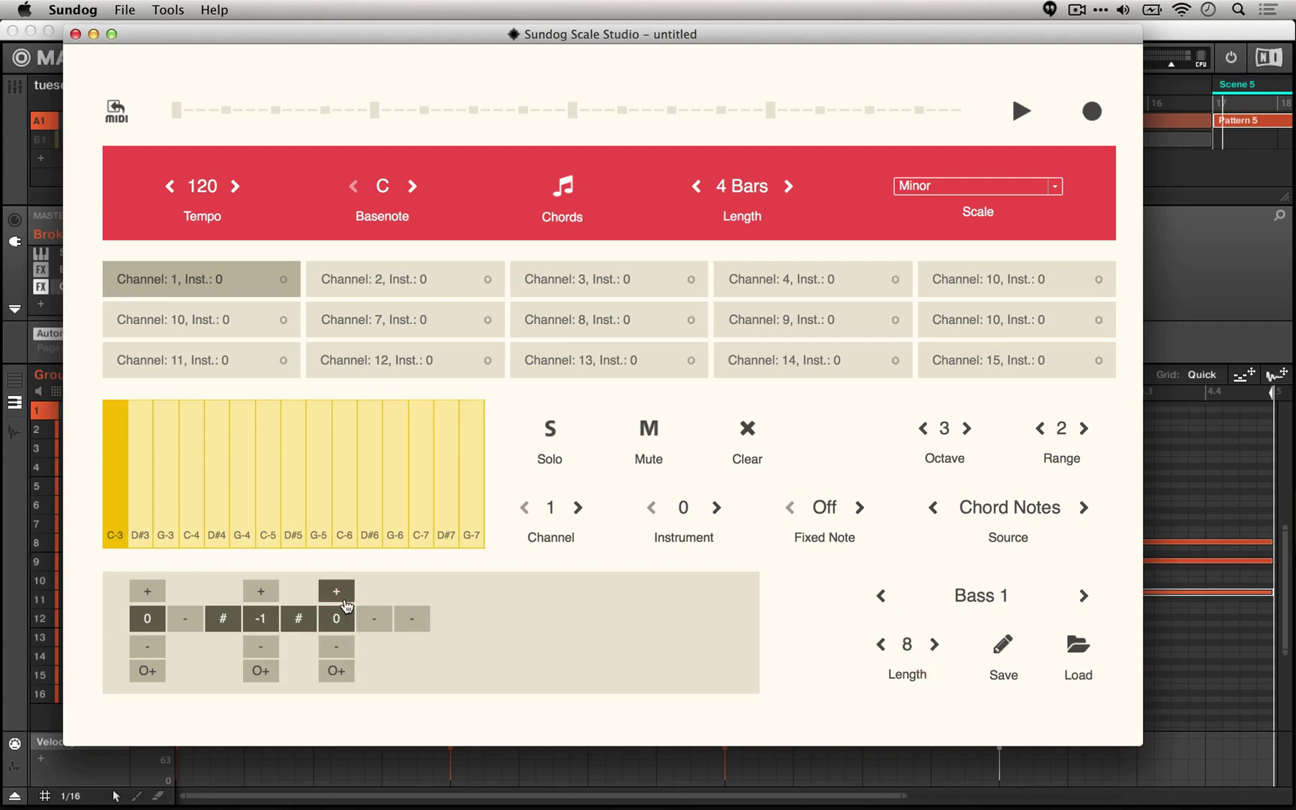
click(369, 619)
click(369, 597)
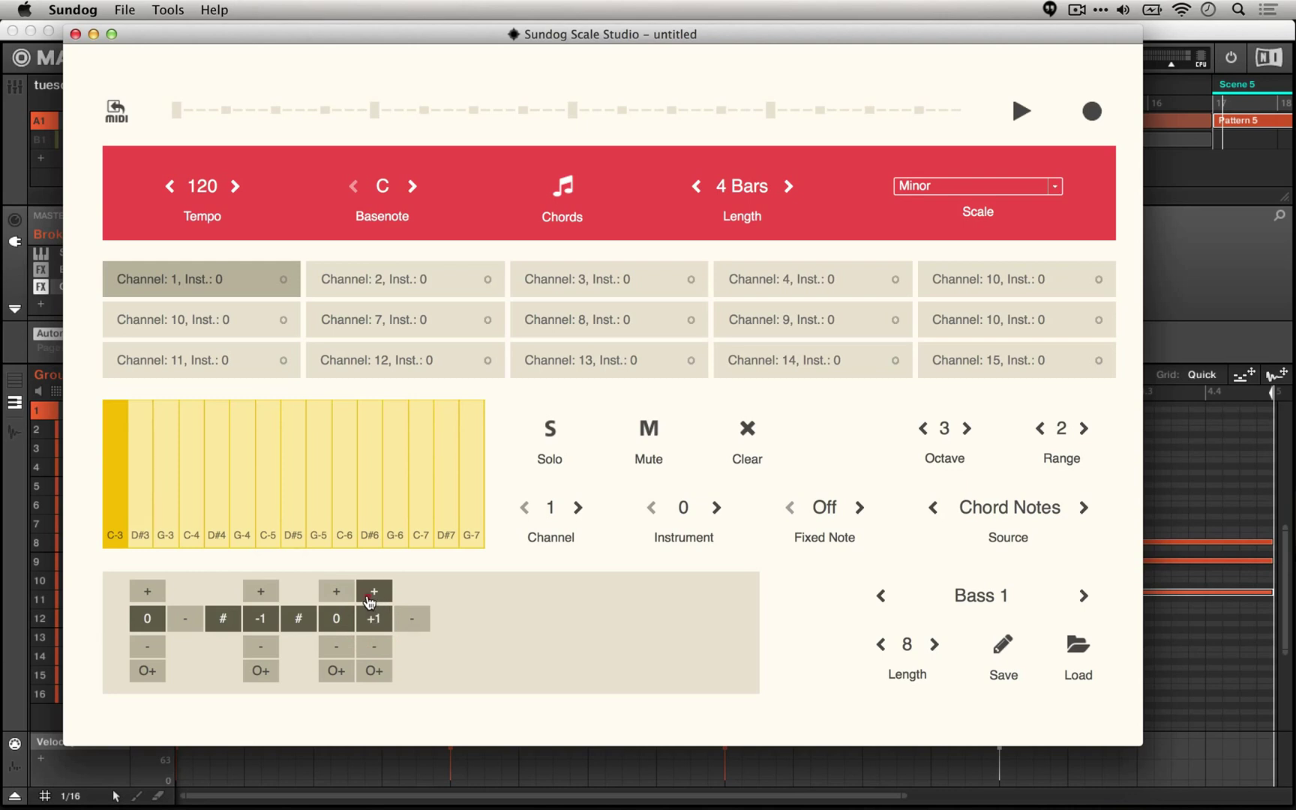
Audition the eight-step Bass 1 pattern from the lowest chord note on channel 1.
key(space)
key(space)
click(116, 517)
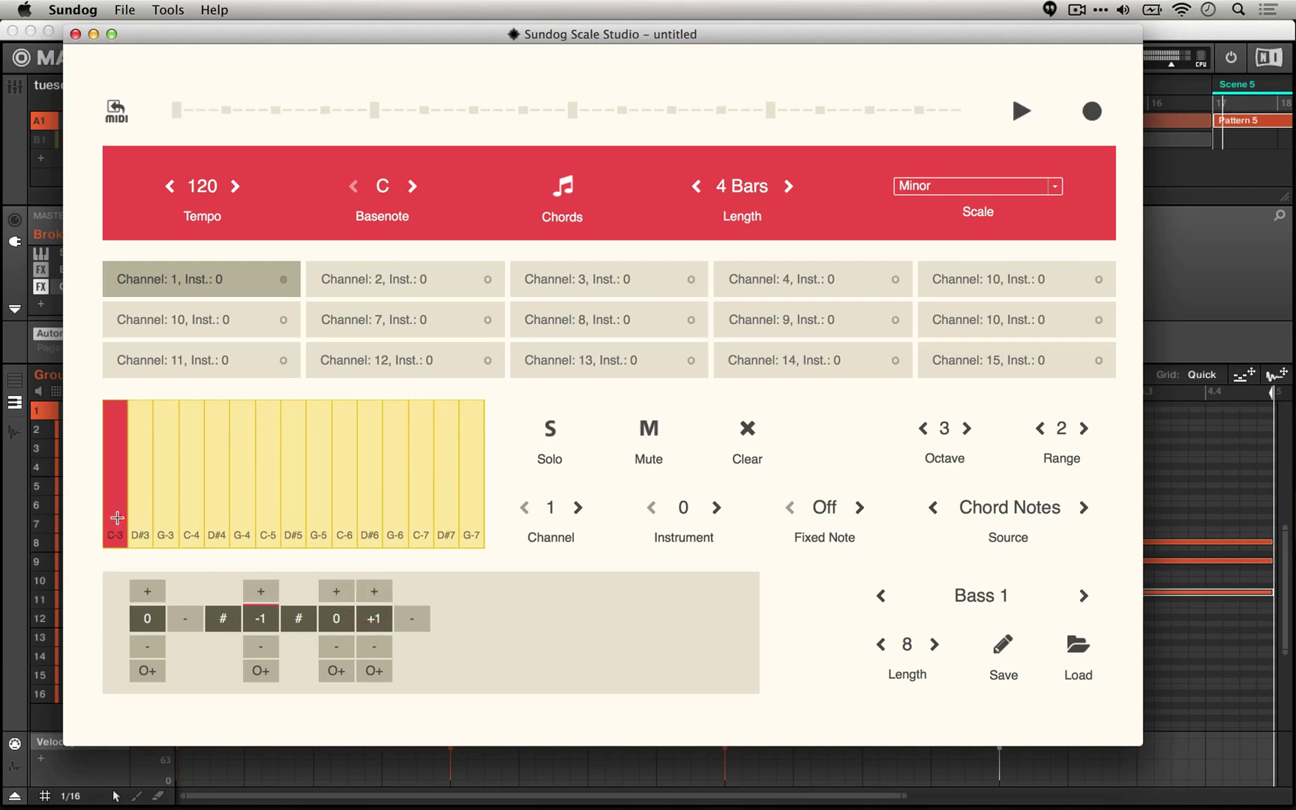
click(116, 518)
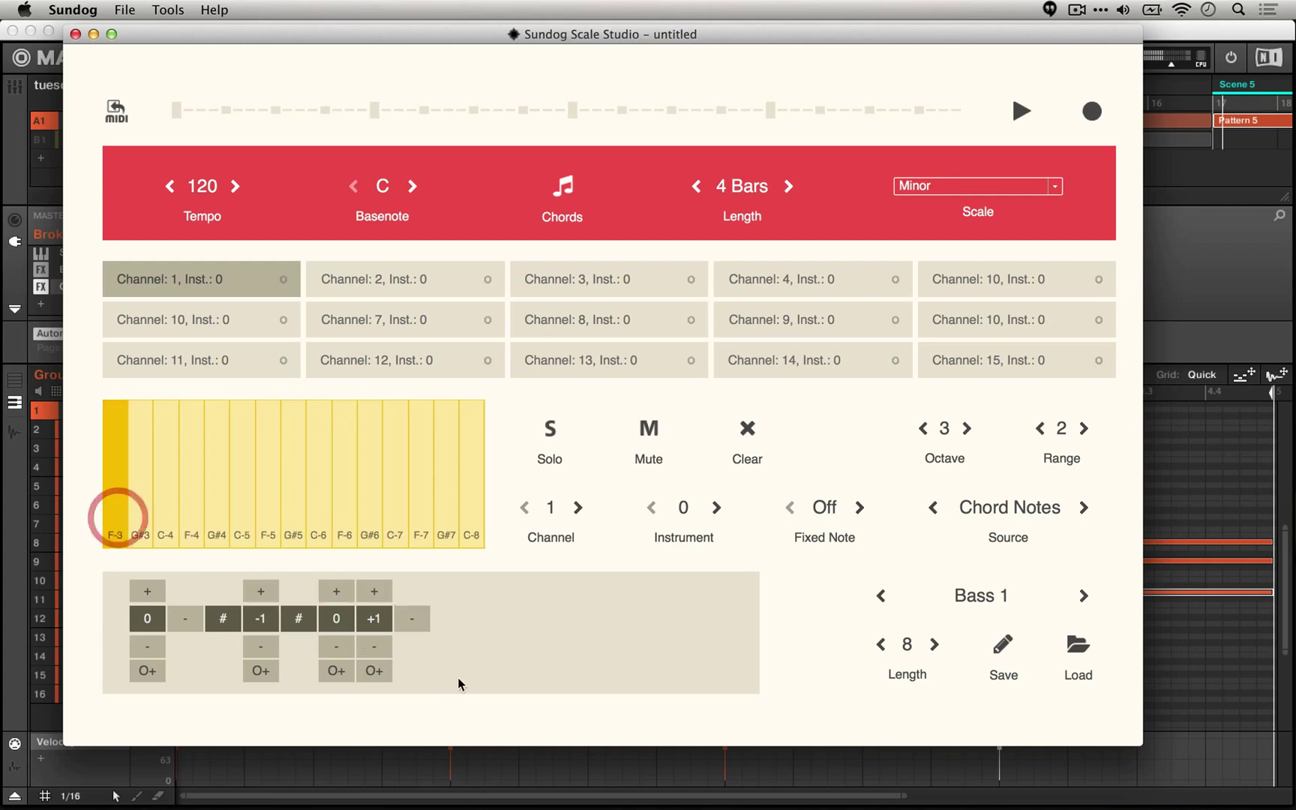
Raise the Bass 1 pattern's seventh step to +2 and audition it on the lowest chord note.
click(374, 592)
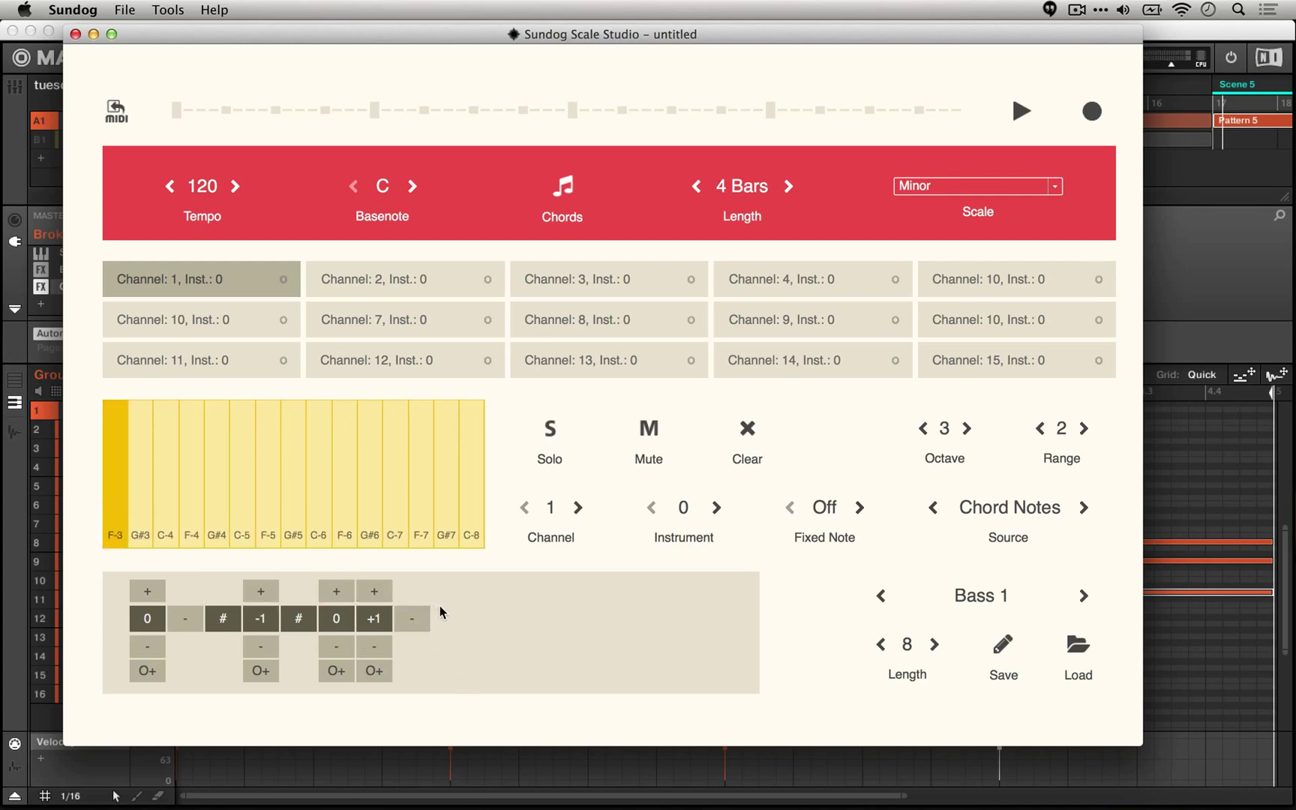
click(374, 590)
click(116, 521)
Enable recording and record takes of the Bass 1 pattern on the lowest chord note across the four-bar progression.
click(1093, 114)
key(space)
click(113, 461)
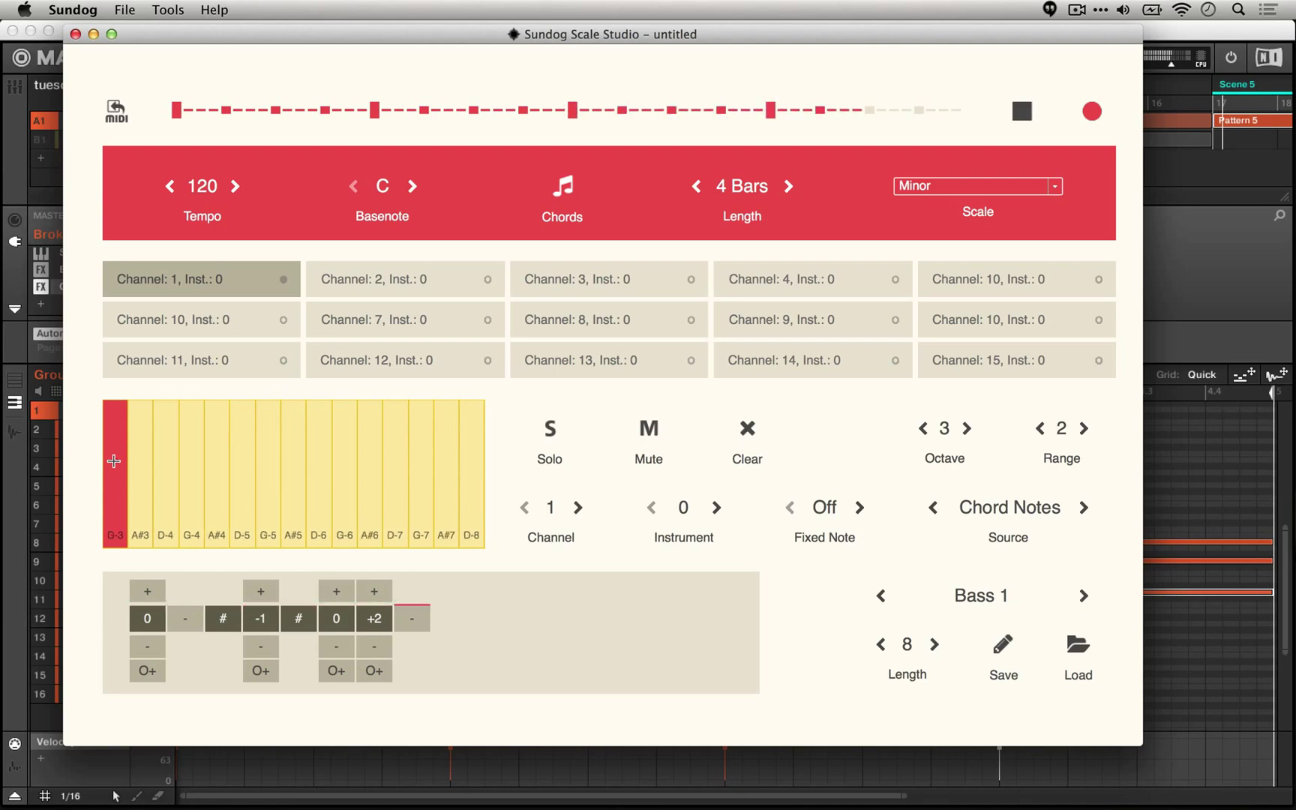
click(113, 460)
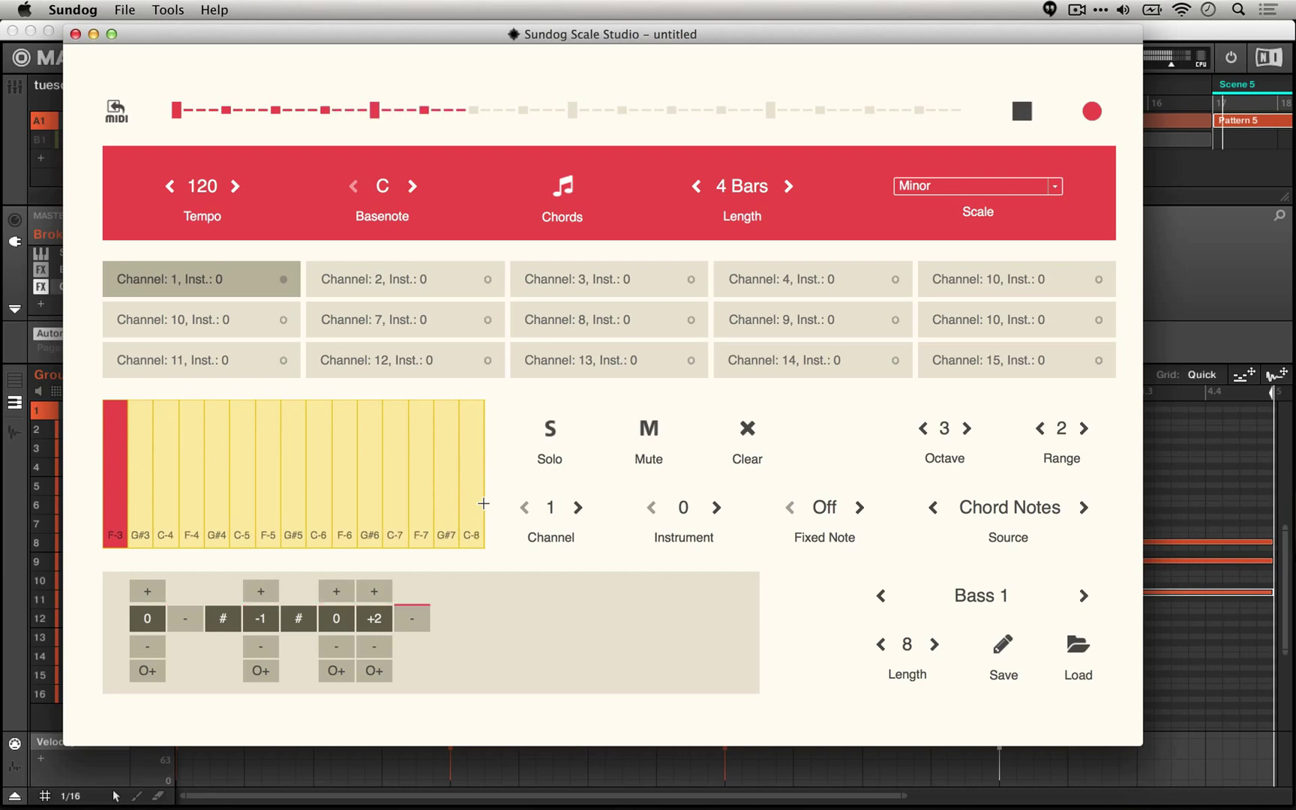
click(1020, 111)
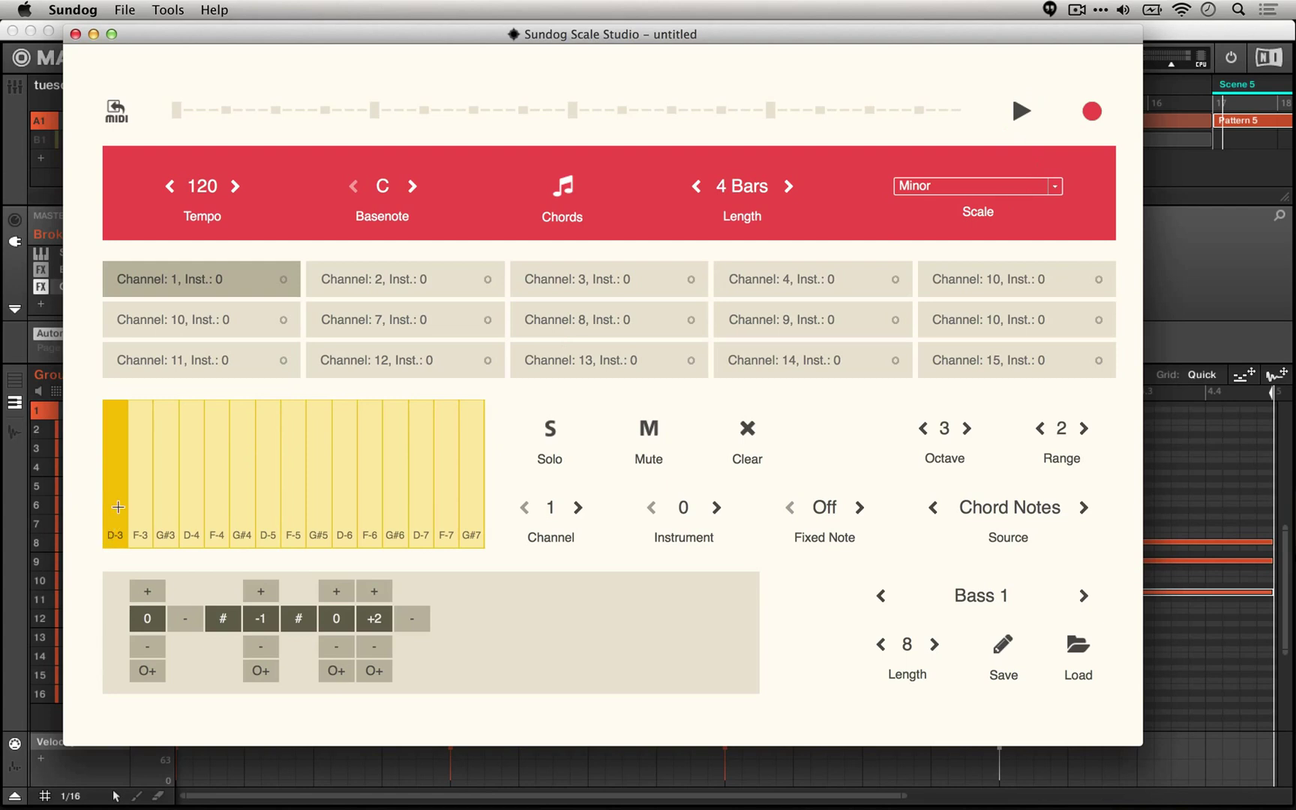
key(space)
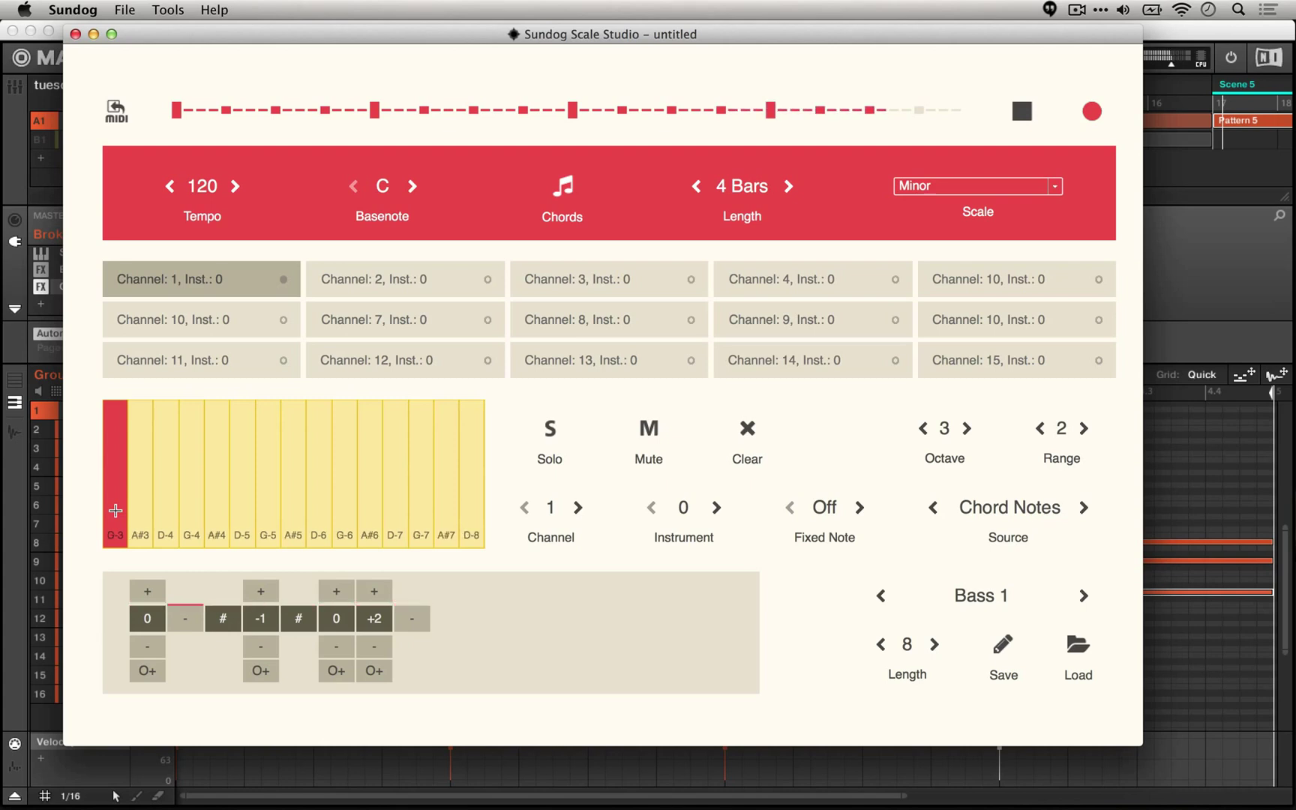
click(115, 511)
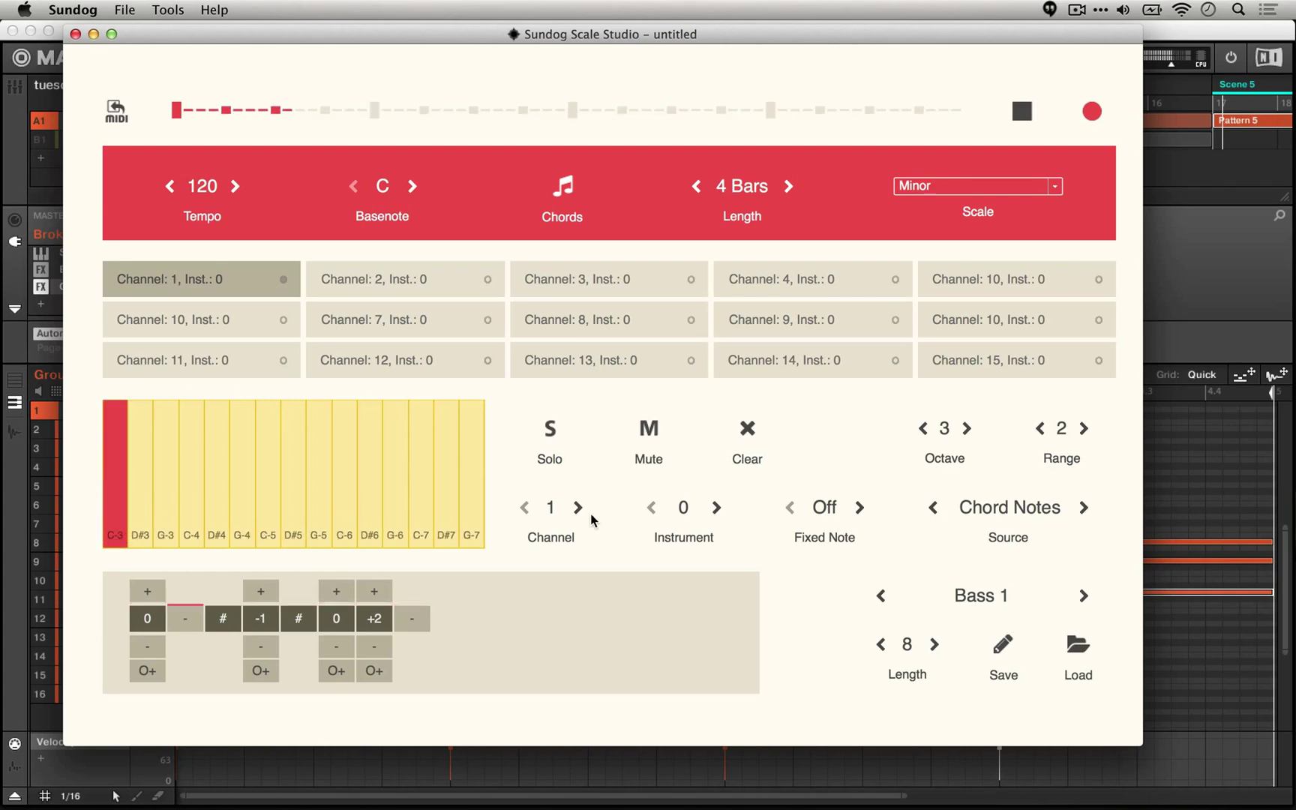
key(space)
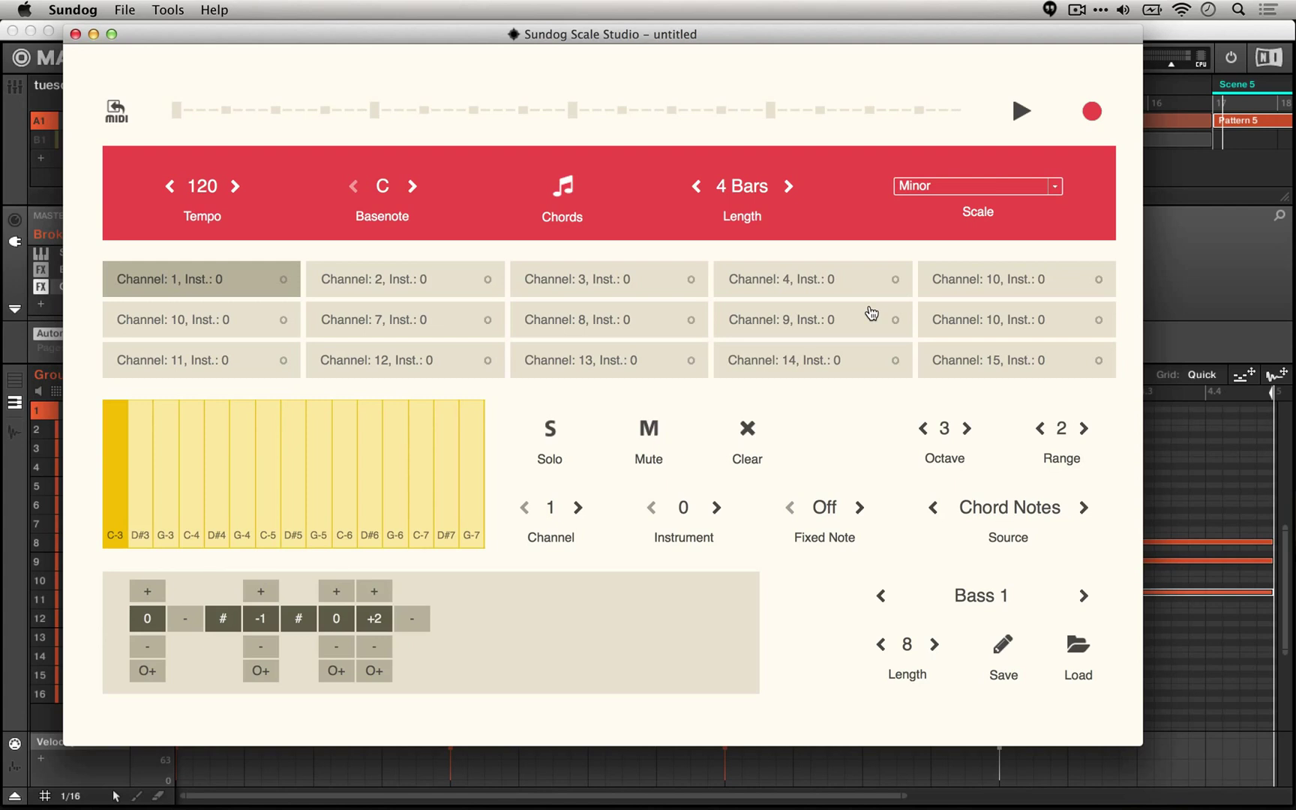
Add a scene after Scene 5 in Maschine 2 and bring in the recorded bass pattern from Sundog Scale Studio as MIDI.
click(1260, 271)
scroll(1202, 136, right, 5)
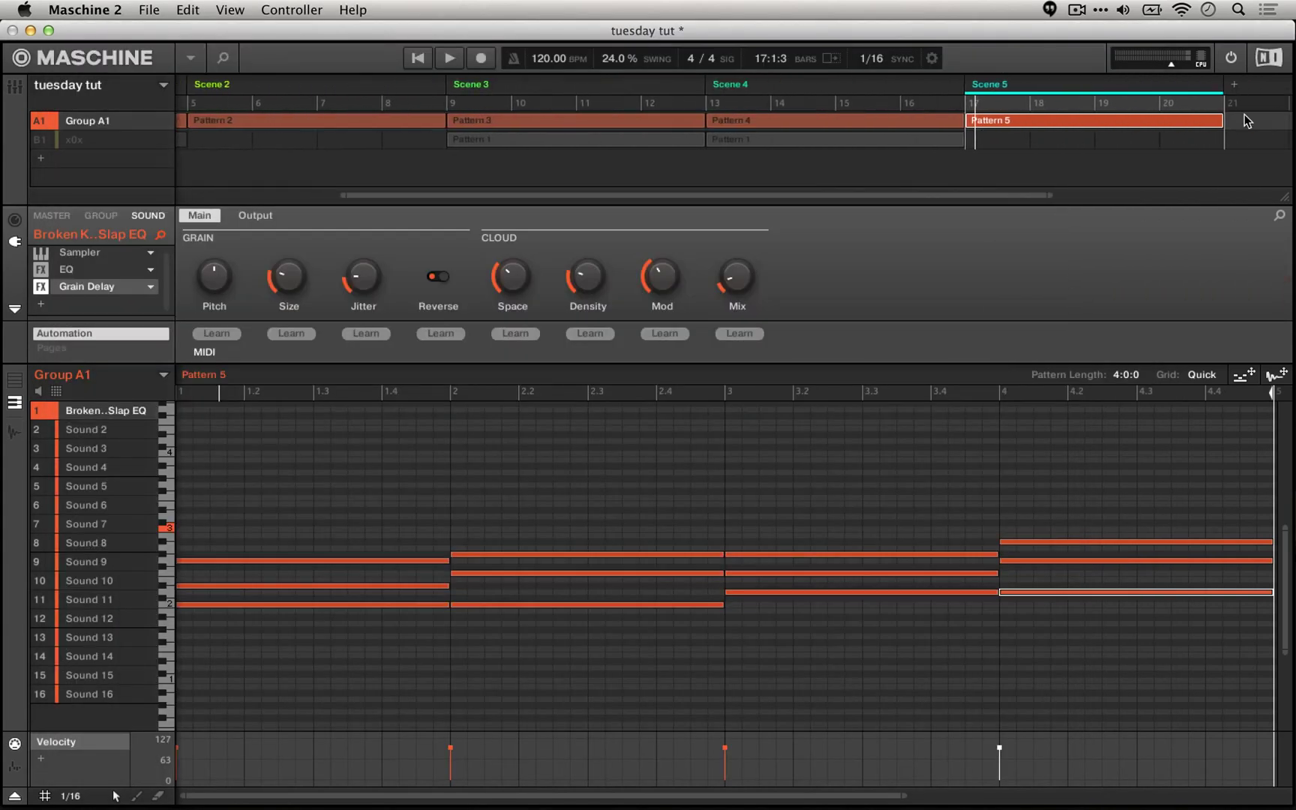
click(1234, 82)
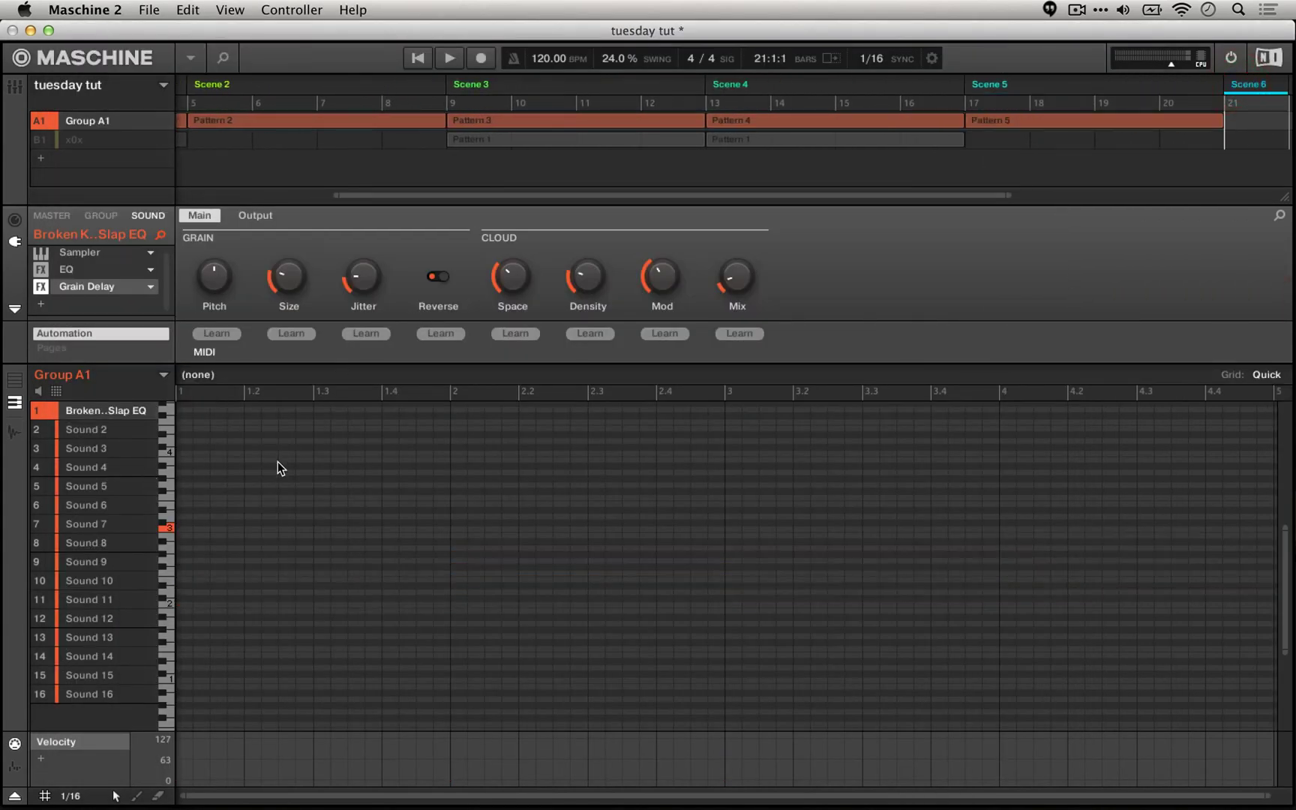
key(super+Tab)
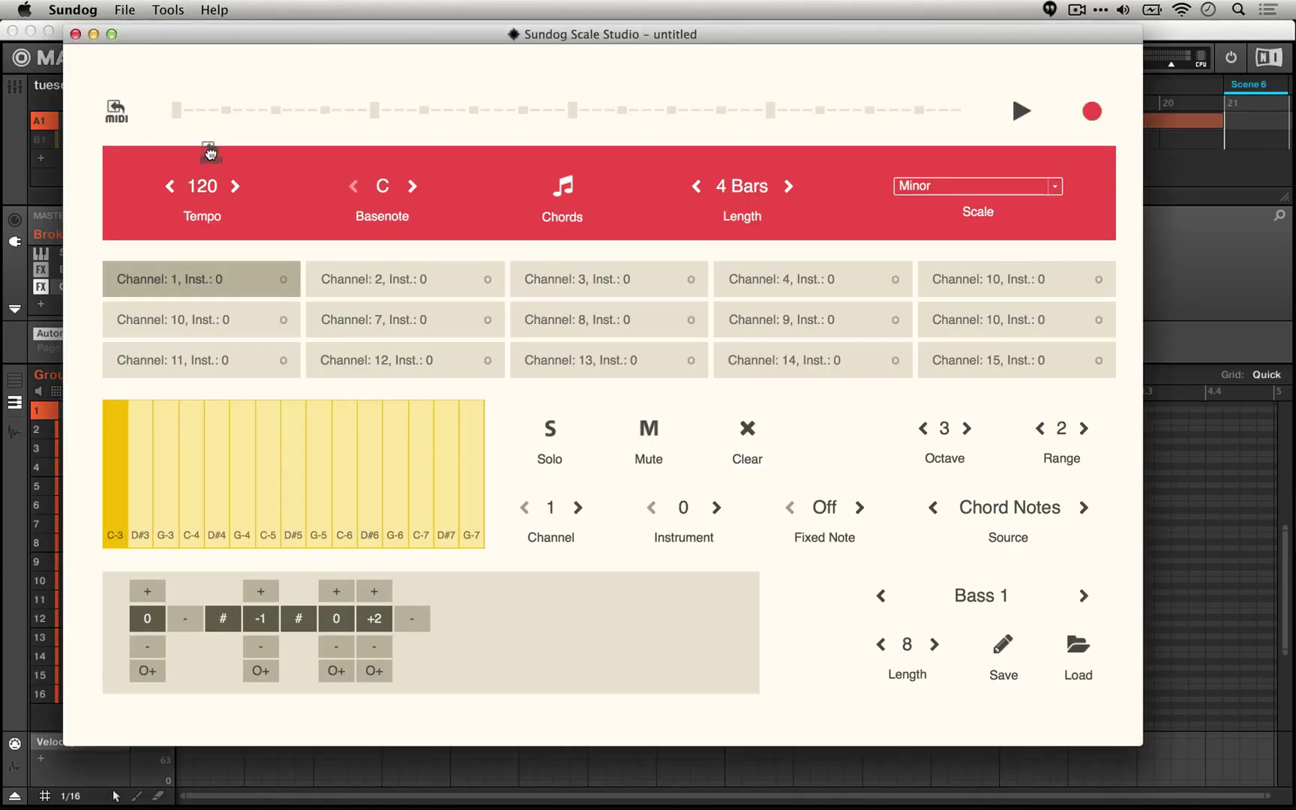
drag(211, 154, 196, 437)
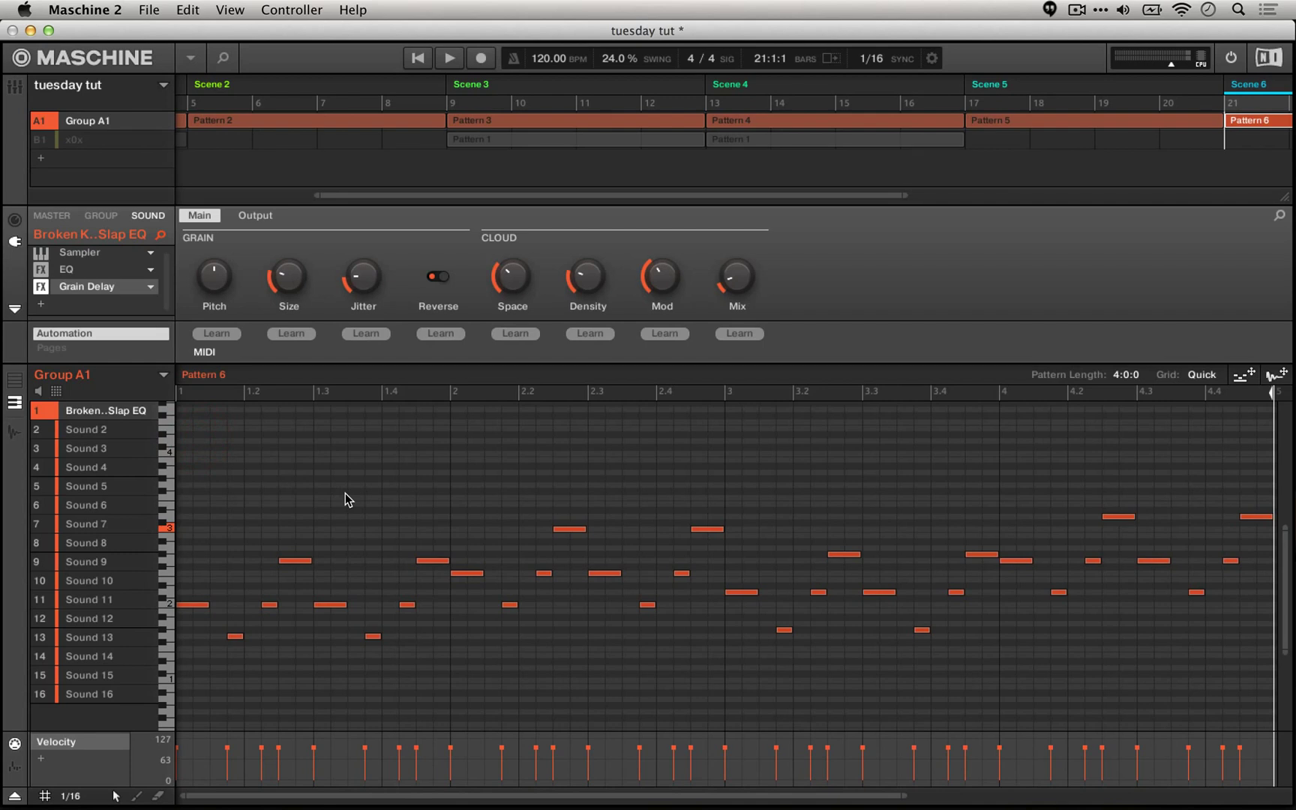
Play the imported bass pattern in Pattern 6, then stop playback.
scroll(345, 492, down, 3)
click(345, 493)
key(space)
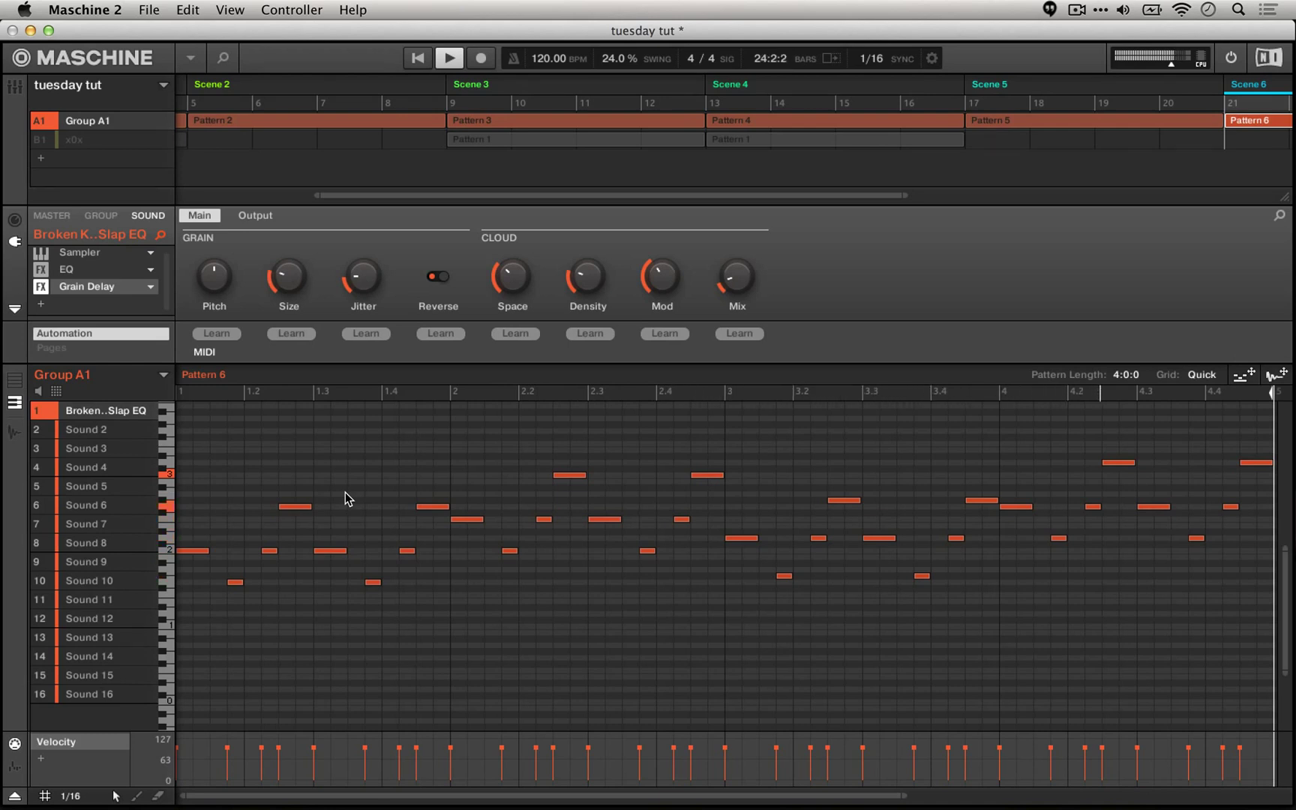
key(space)
Switch back to Sundog Scale Studio and change the song's scale to Raga Kuksumakaram.
key(super+Tab)
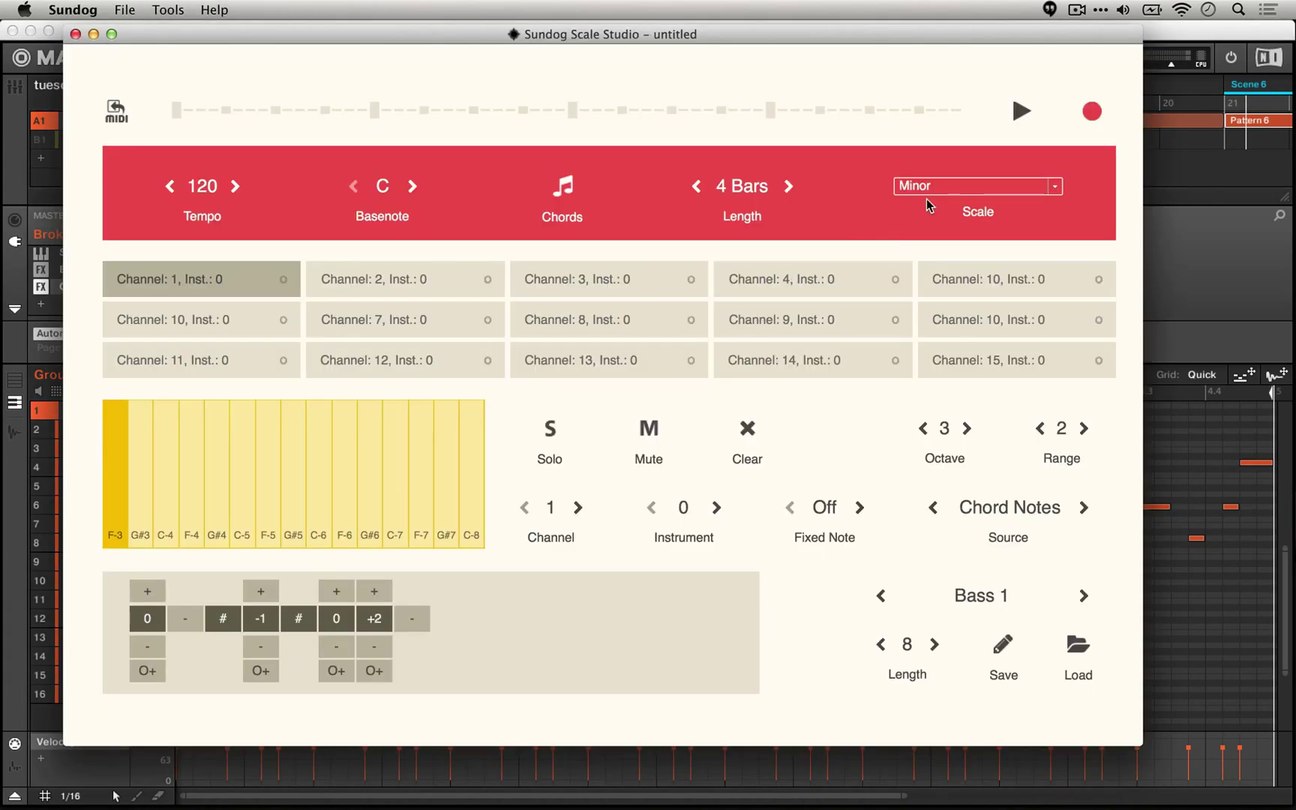
click(949, 189)
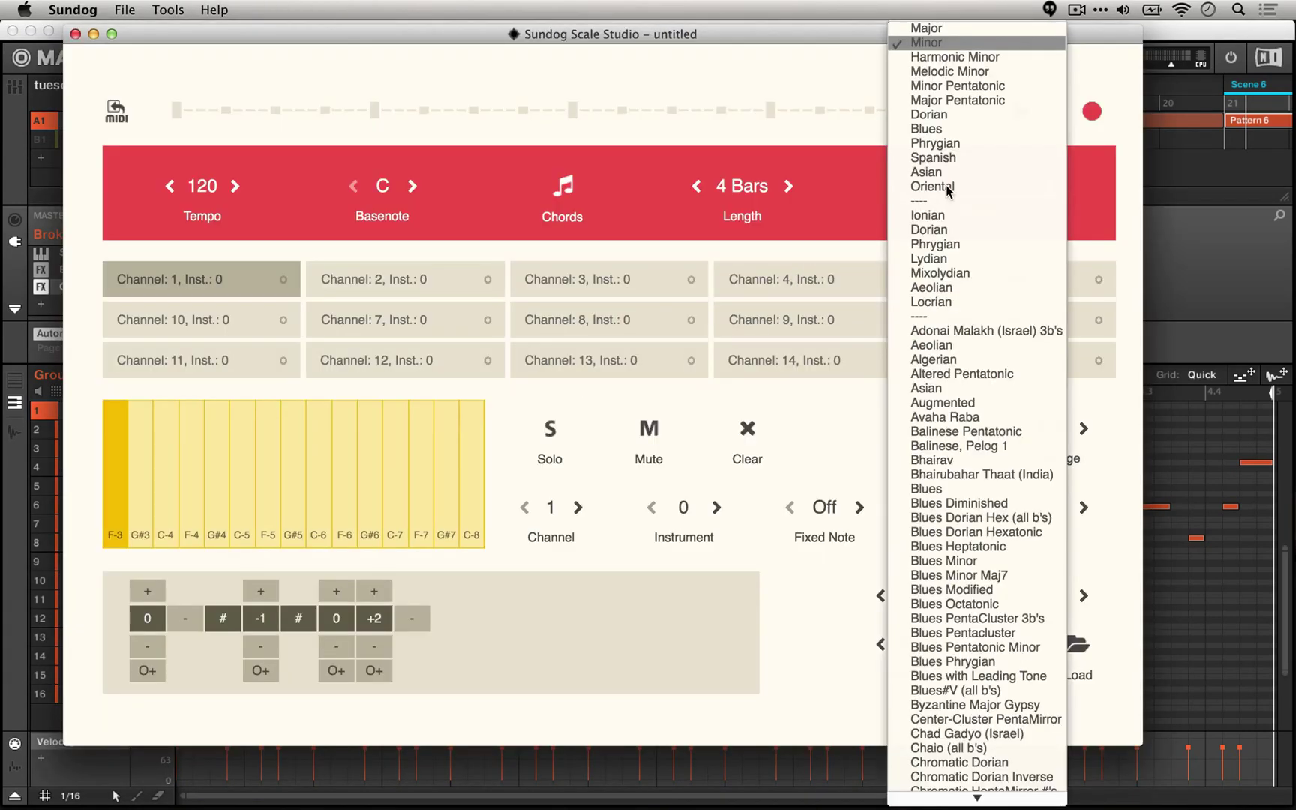
scroll(948, 189, down, 20)
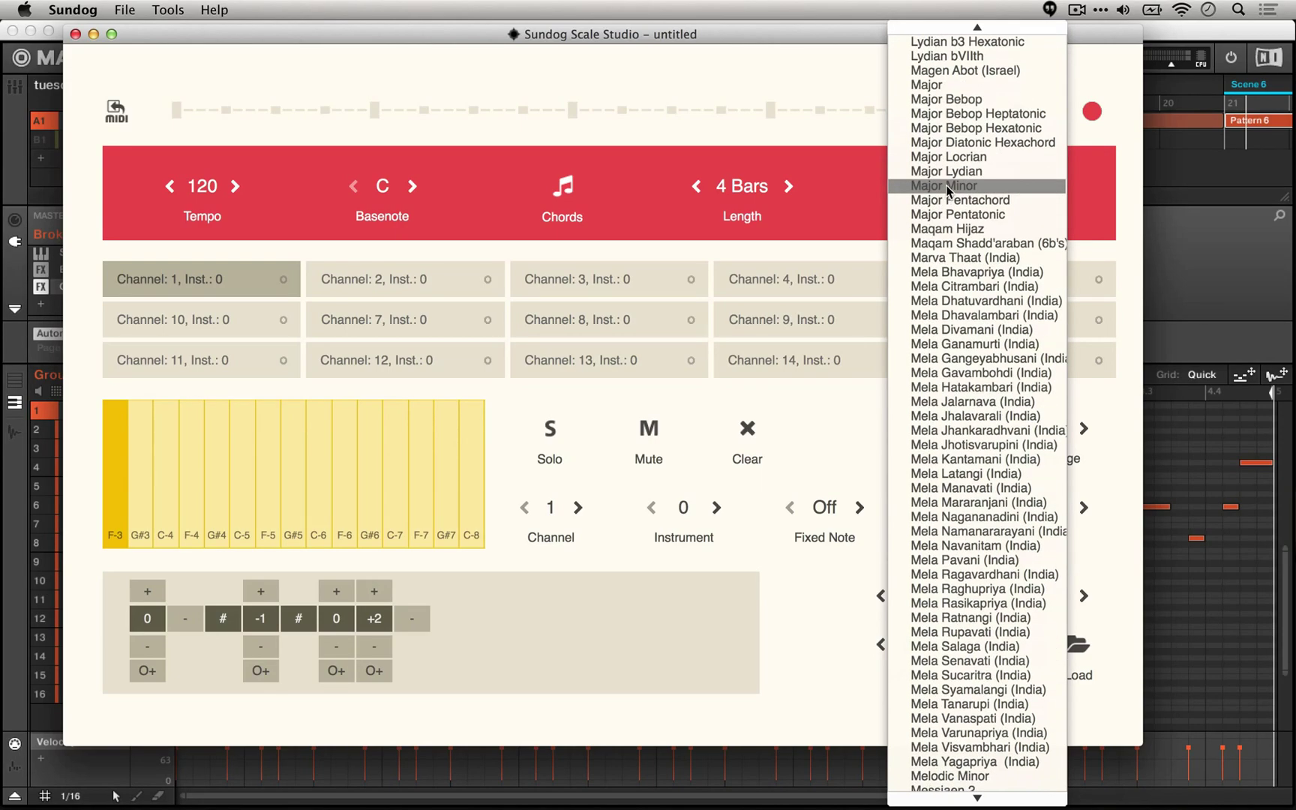
scroll(951, 214, down, 20)
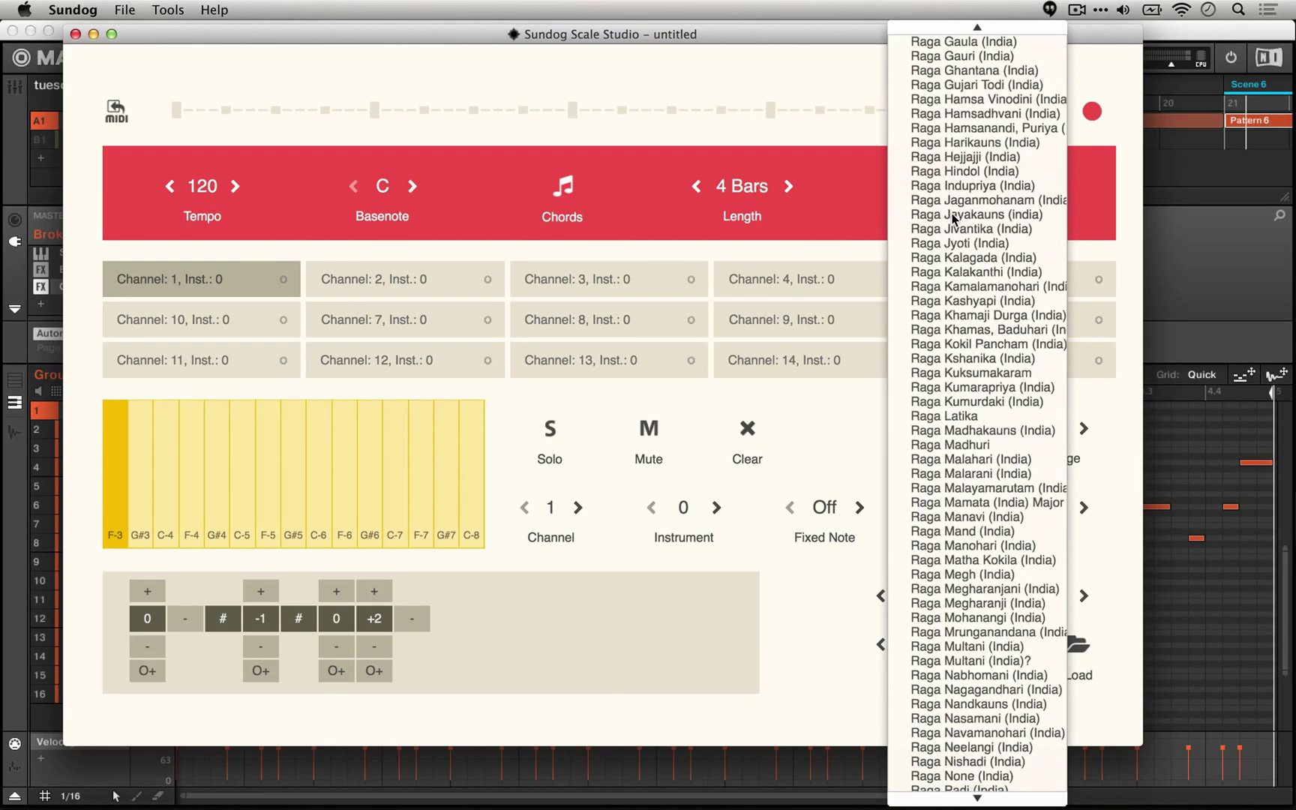
scroll(953, 218, down, 10)
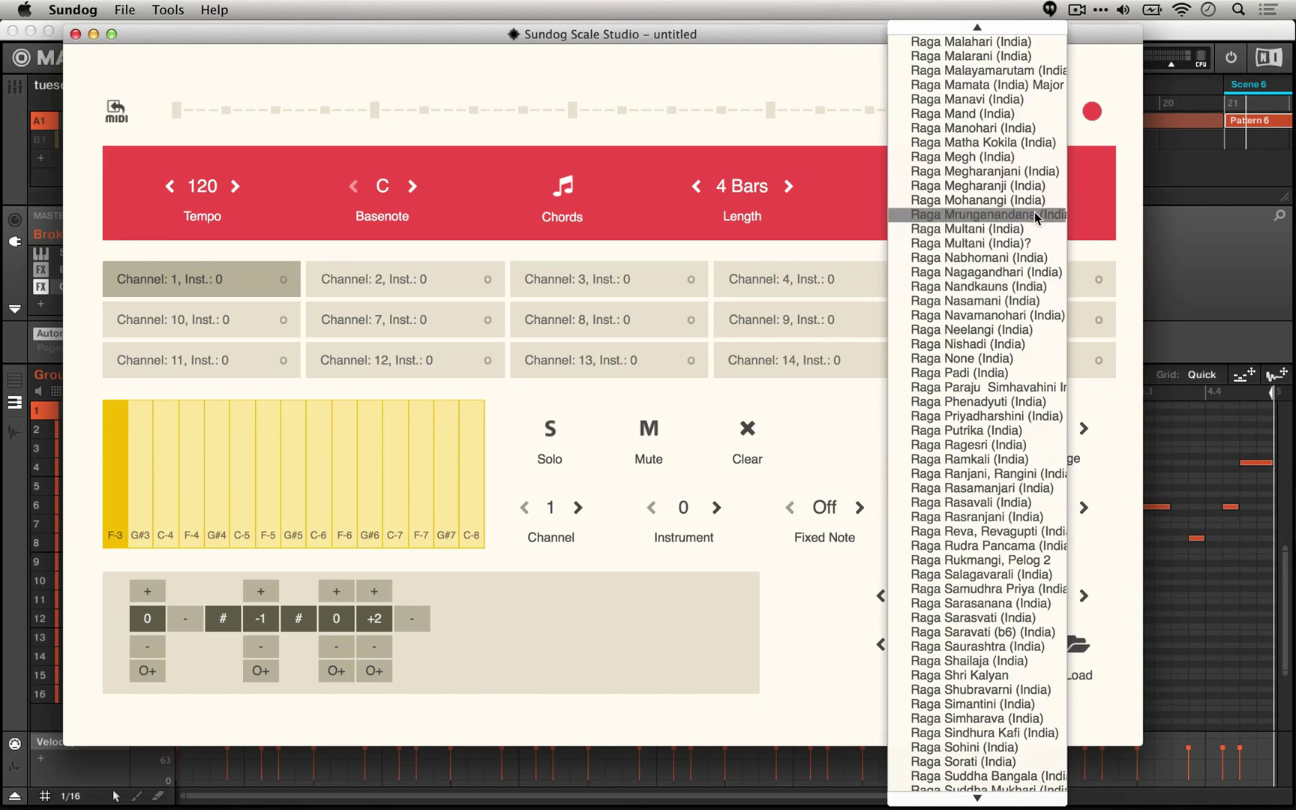
scroll(1034, 187, up, 5)
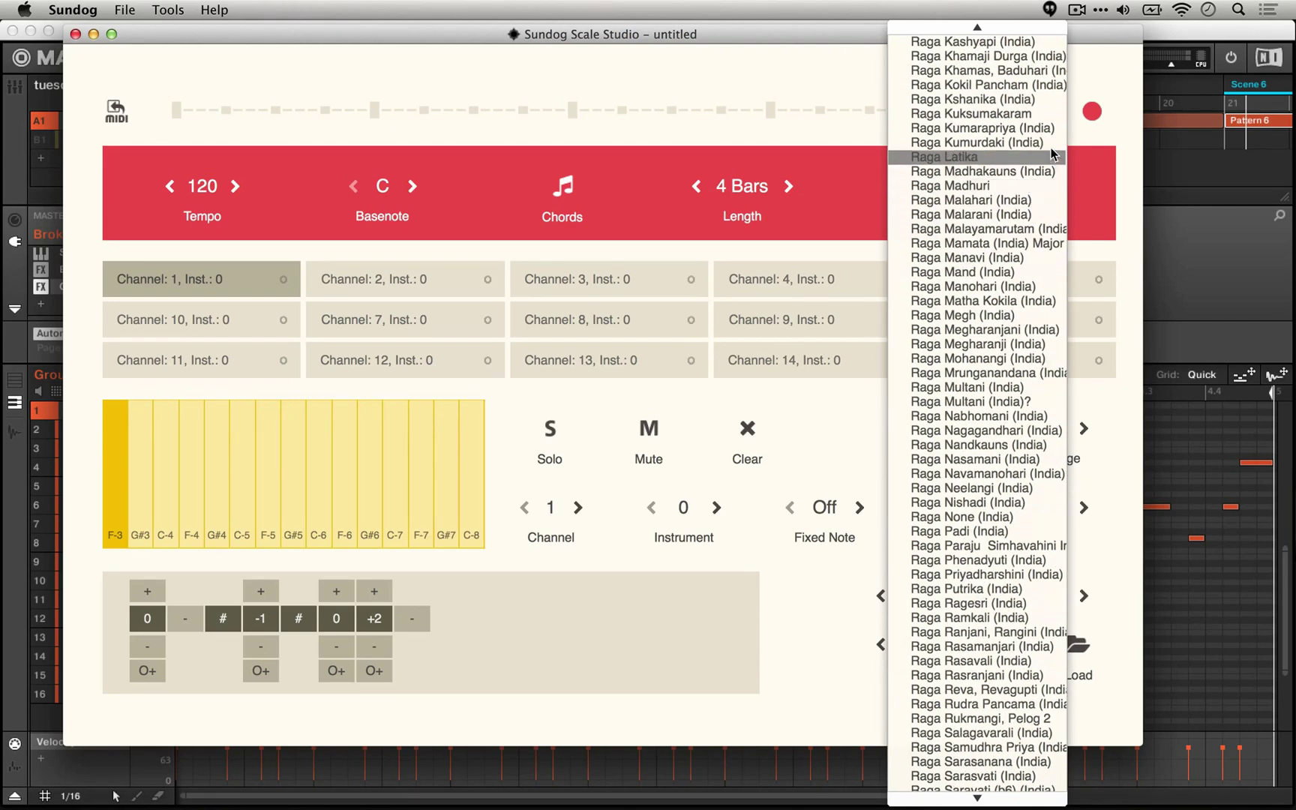
click(1035, 116)
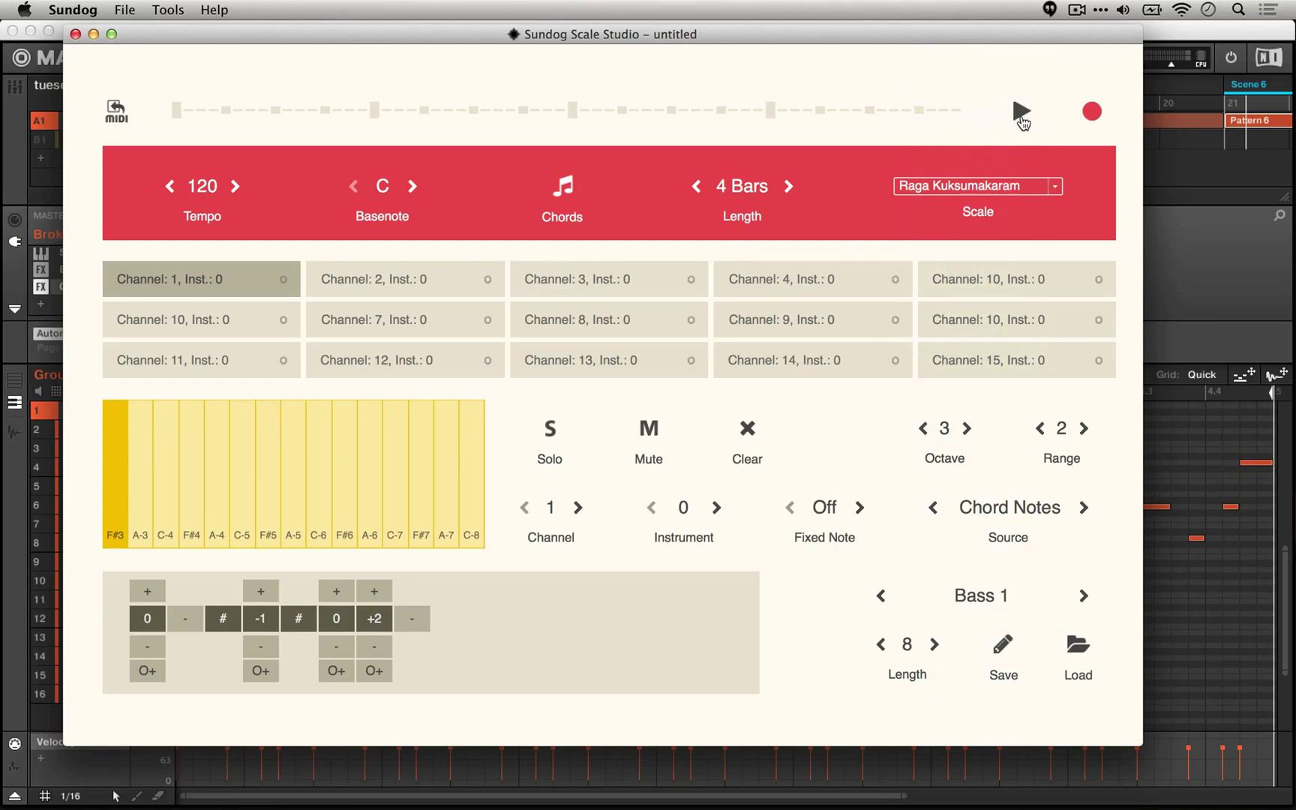
Open the chord overview and play the progression in the Raga Kuksumakaram scale.
click(570, 193)
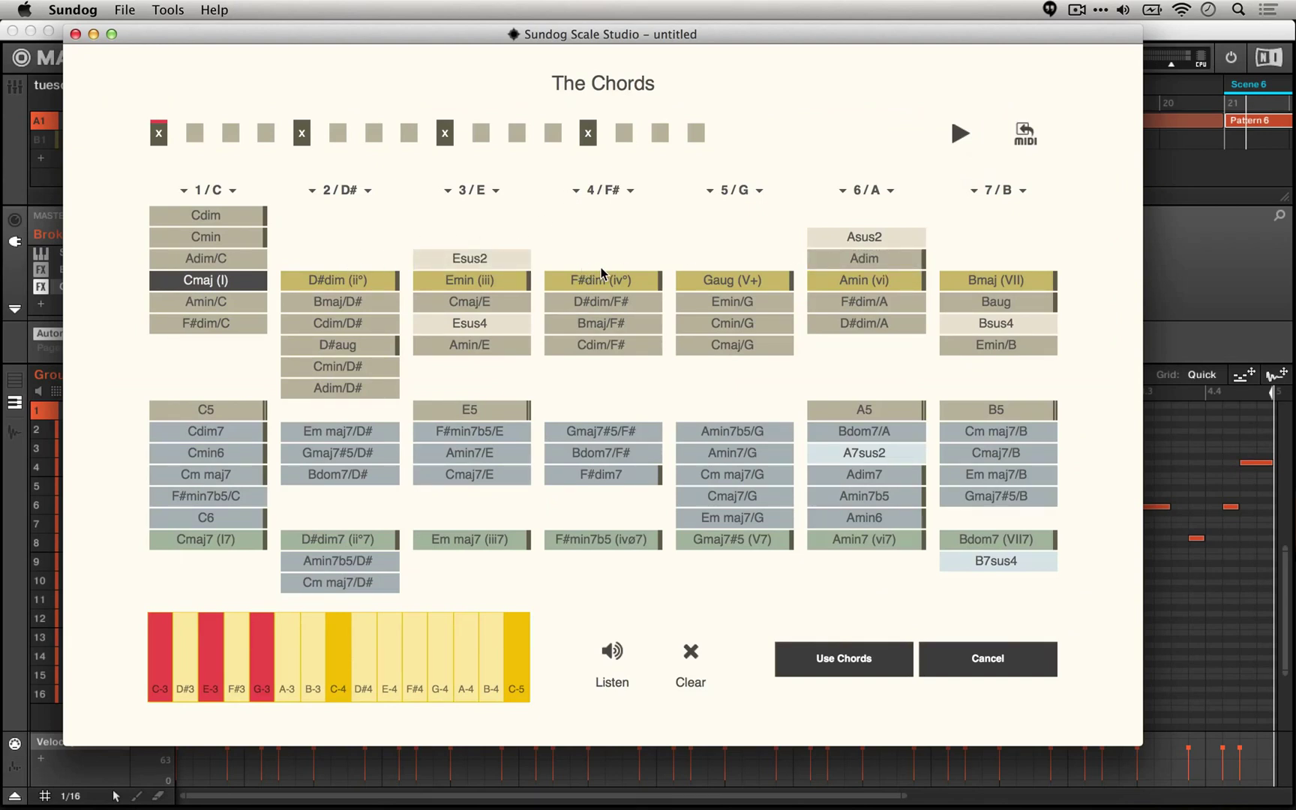
key(space)
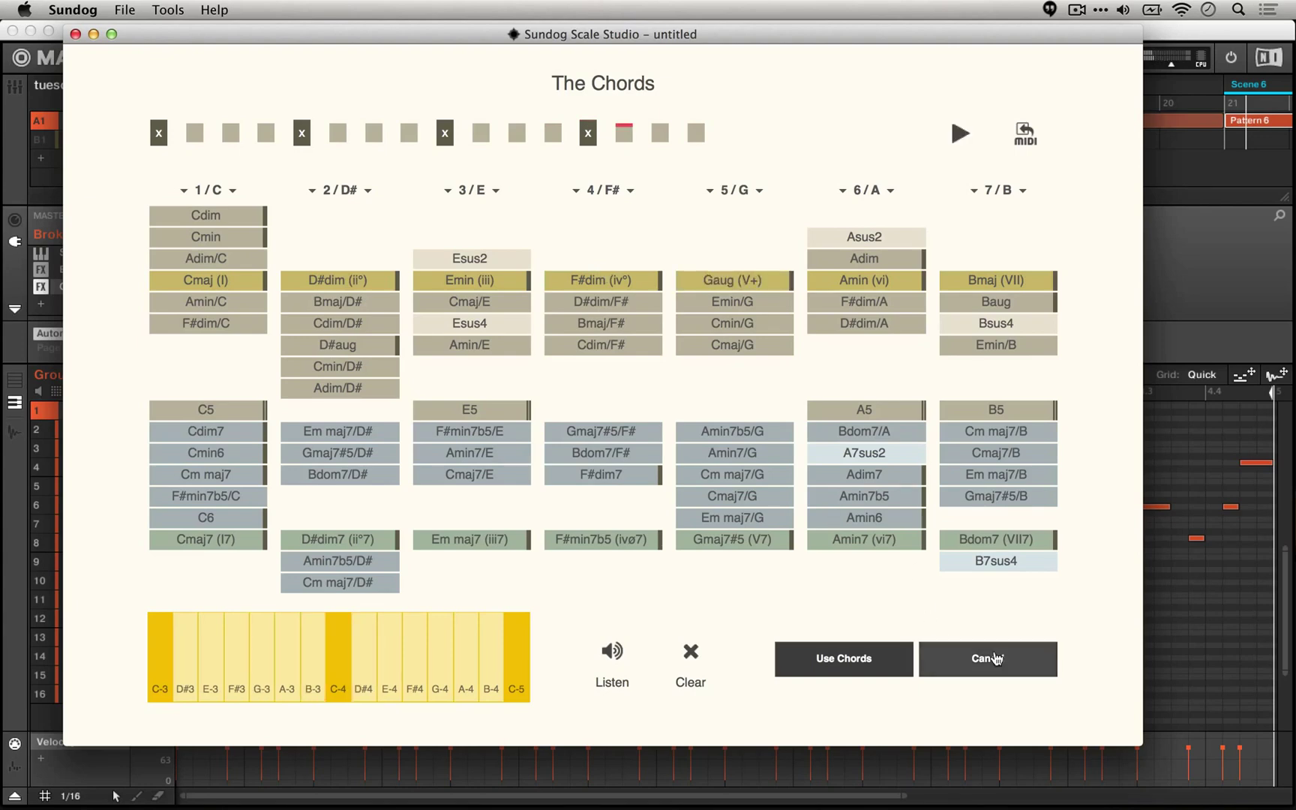
Add a scene after Scene 6 in Maschine 2, bring in the new chord progression as MIDI and play it.
drag(1029, 142, 1265, 117)
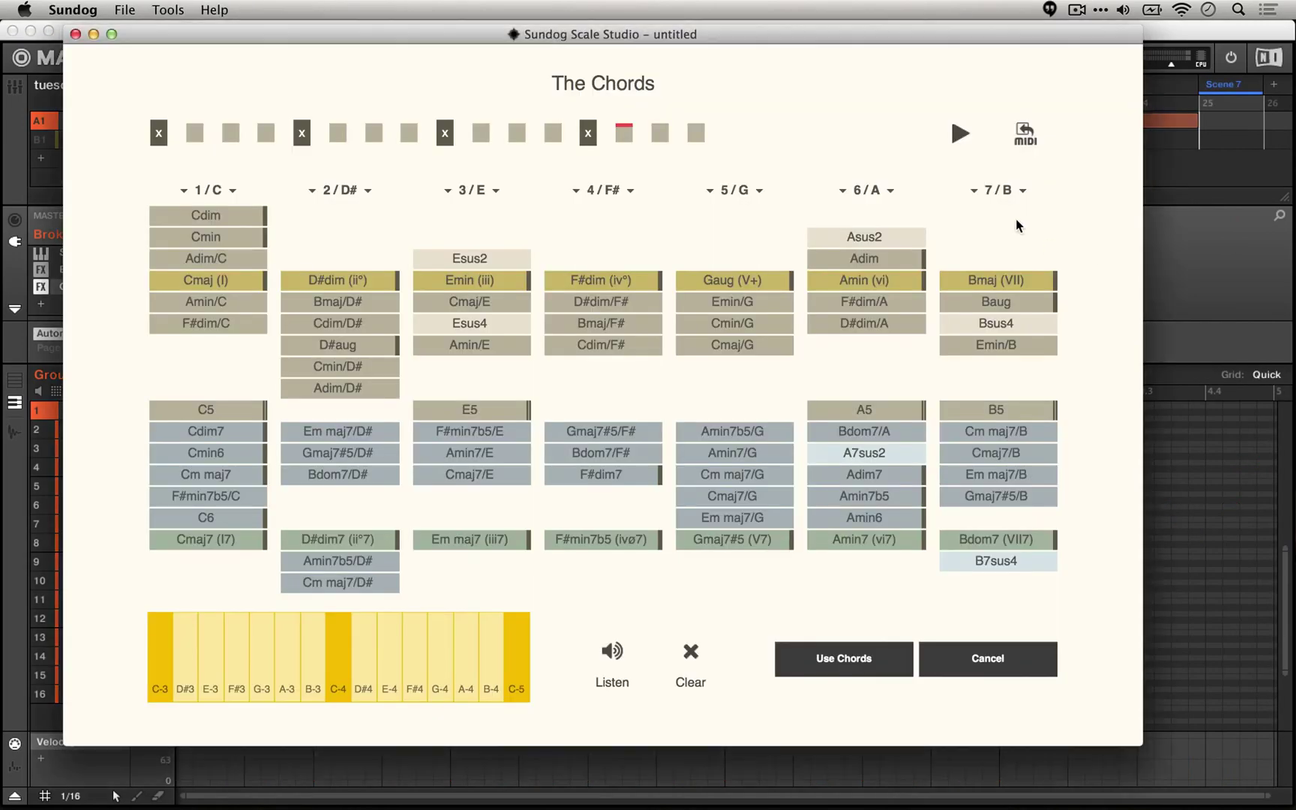
drag(1021, 141, 267, 466)
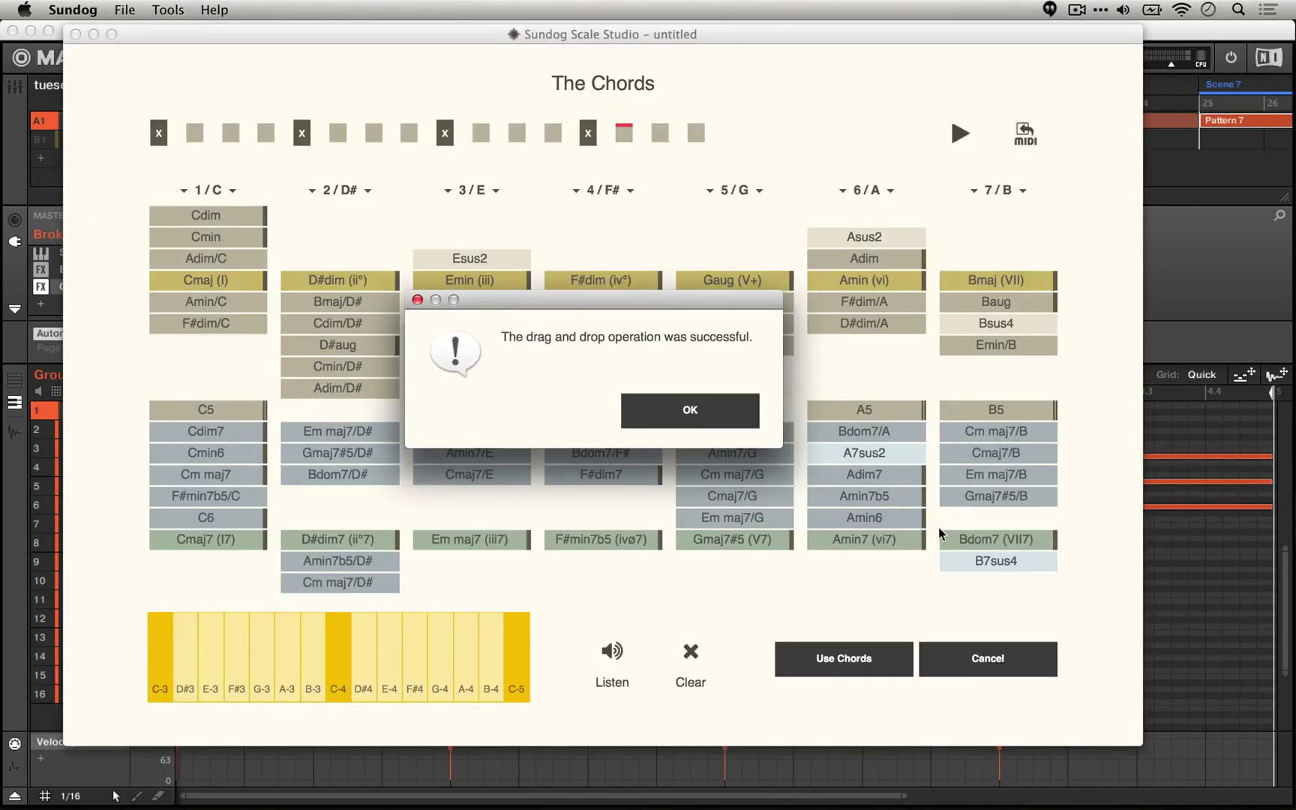
click(707, 411)
click(1181, 323)
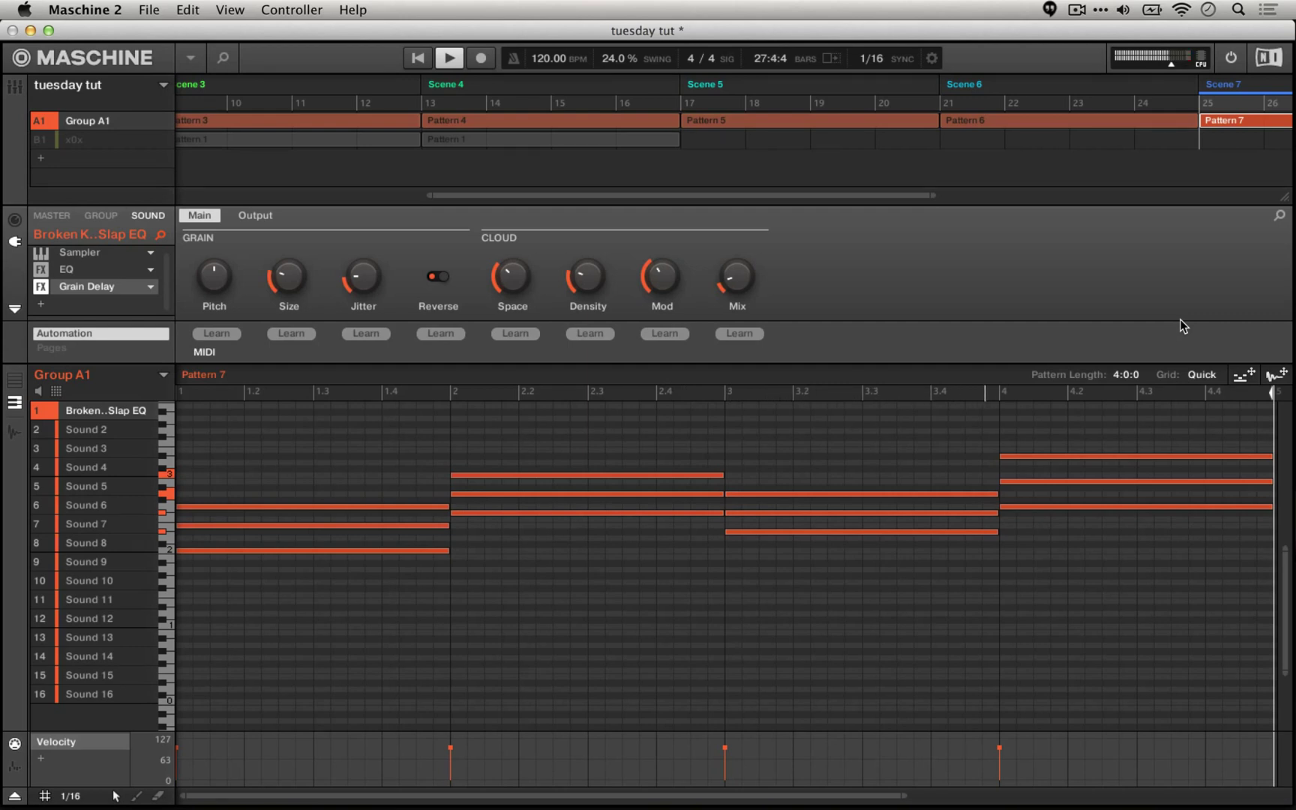
key(space)
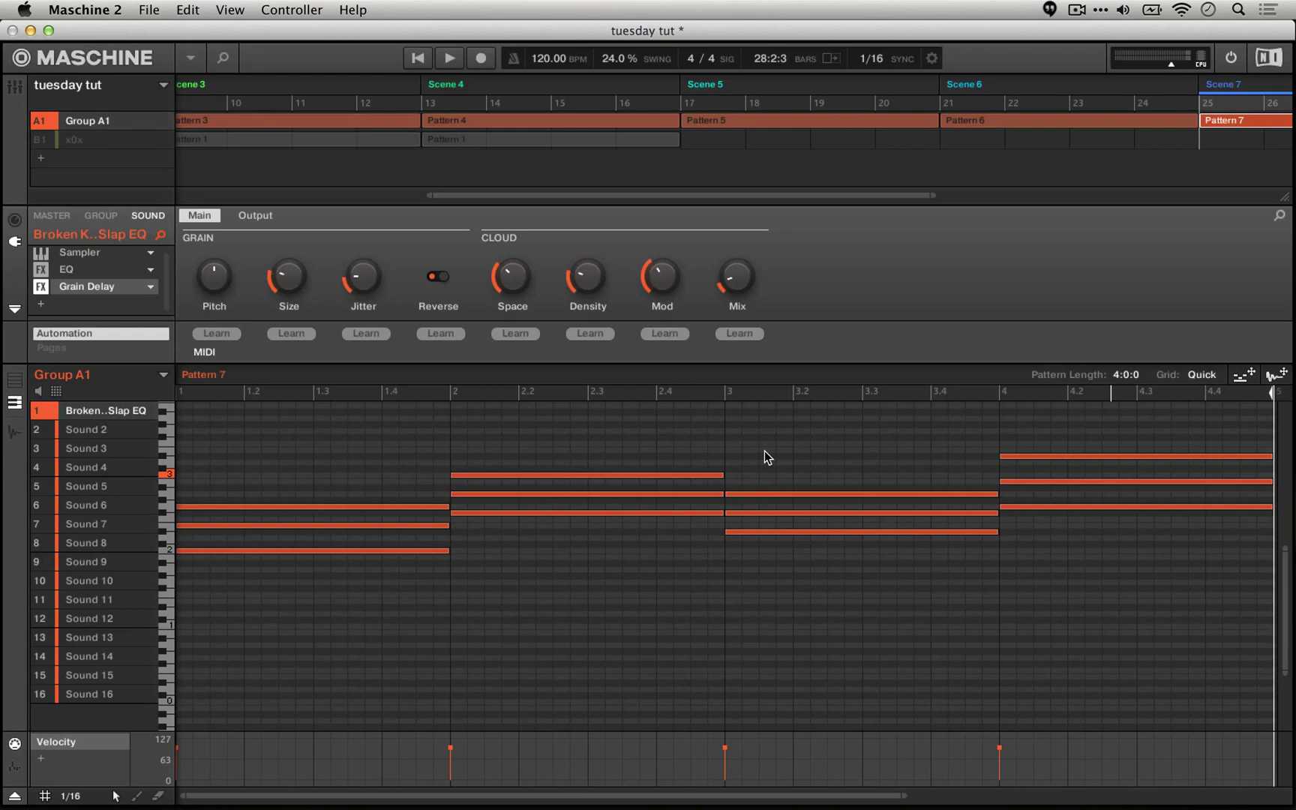
Return to Sundog Scale Studio, leave the chord overview without applying it and record the Bass 1 pattern in the new scale.
key(super+Tab)
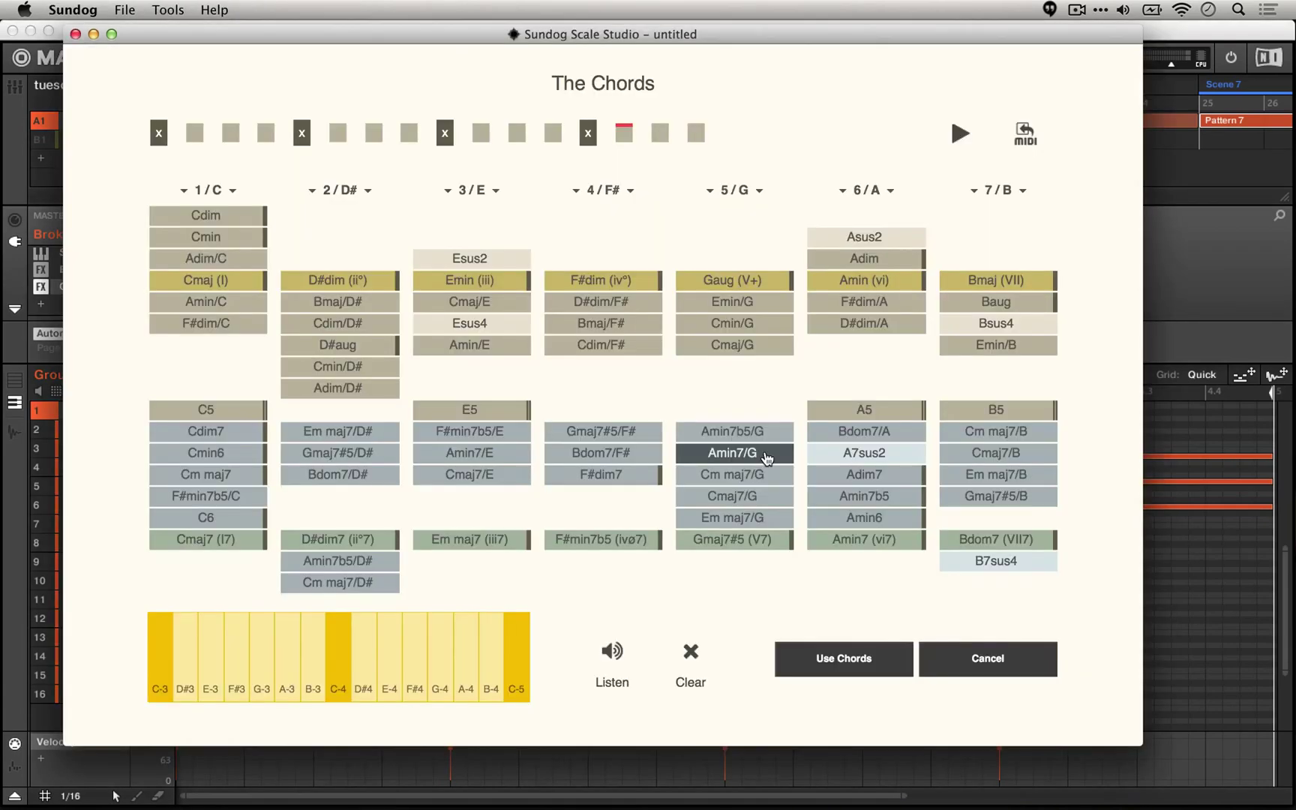
click(990, 656)
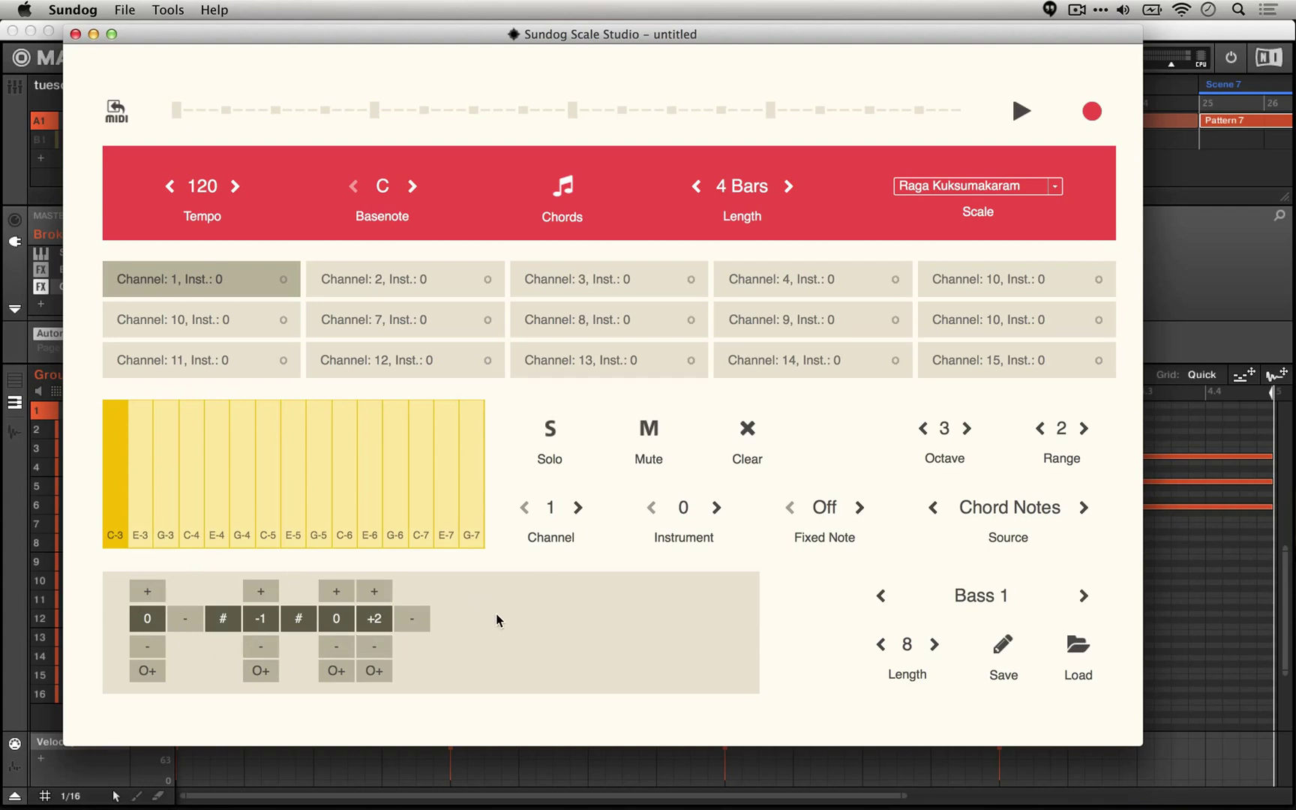
key(space)
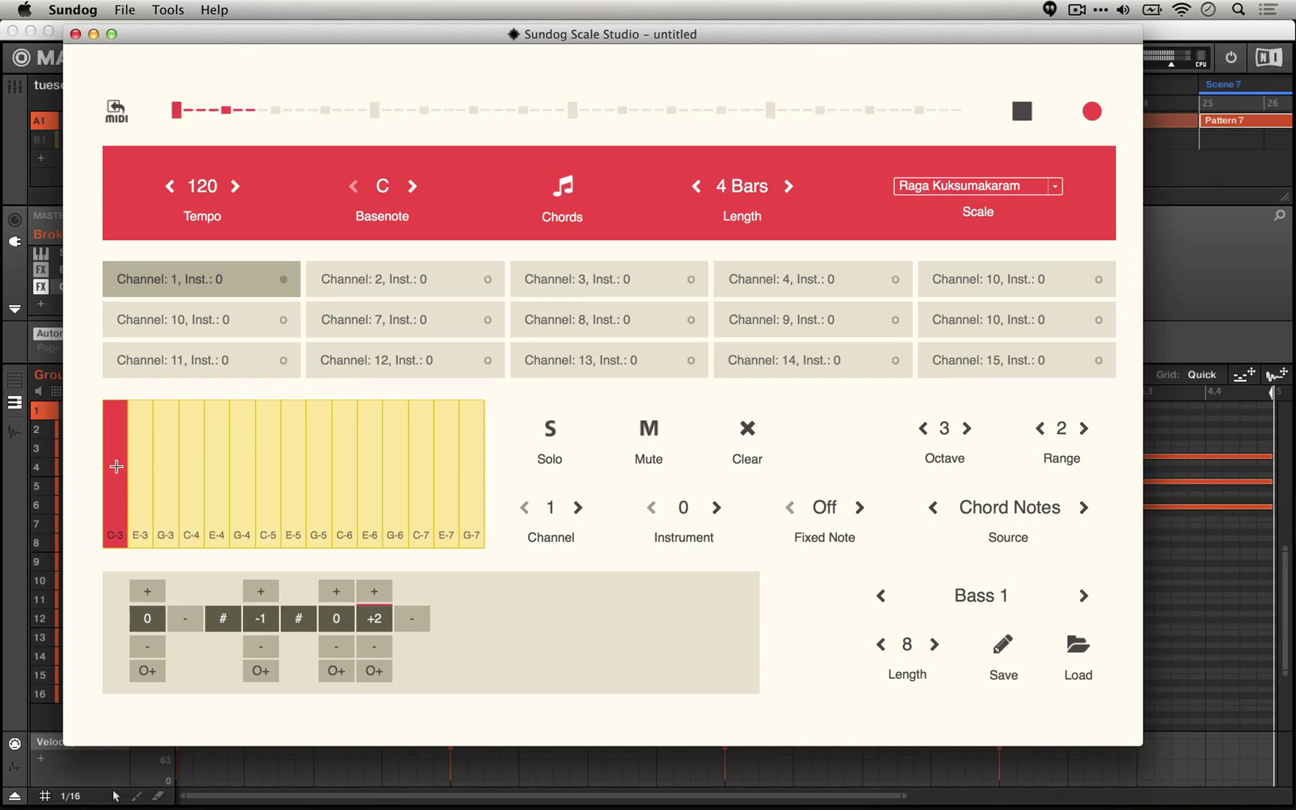
click(116, 466)
click(1021, 111)
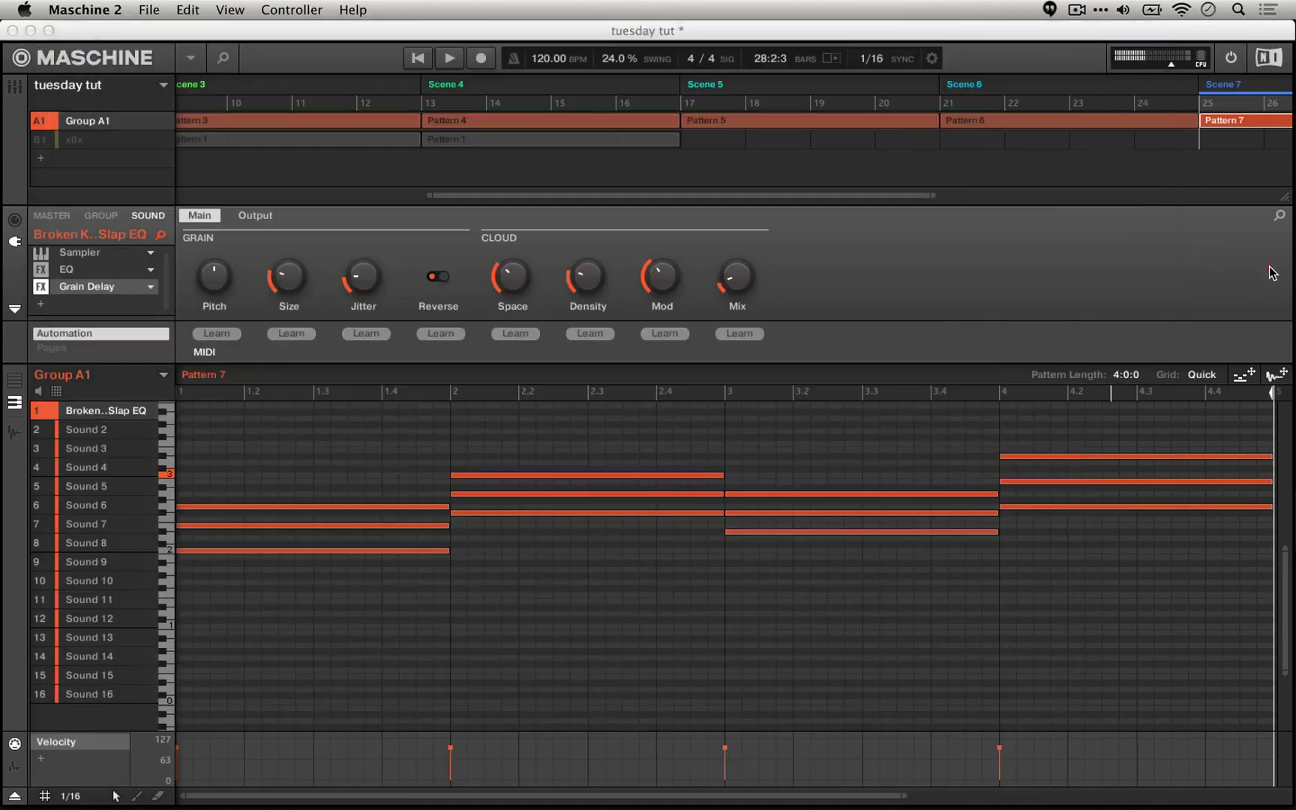
Add a scene after Scene 7 in Maschine 2 and bring in the Bass 1 pattern recorded in Sundog Scale Studio as MIDI.
click(1270, 268)
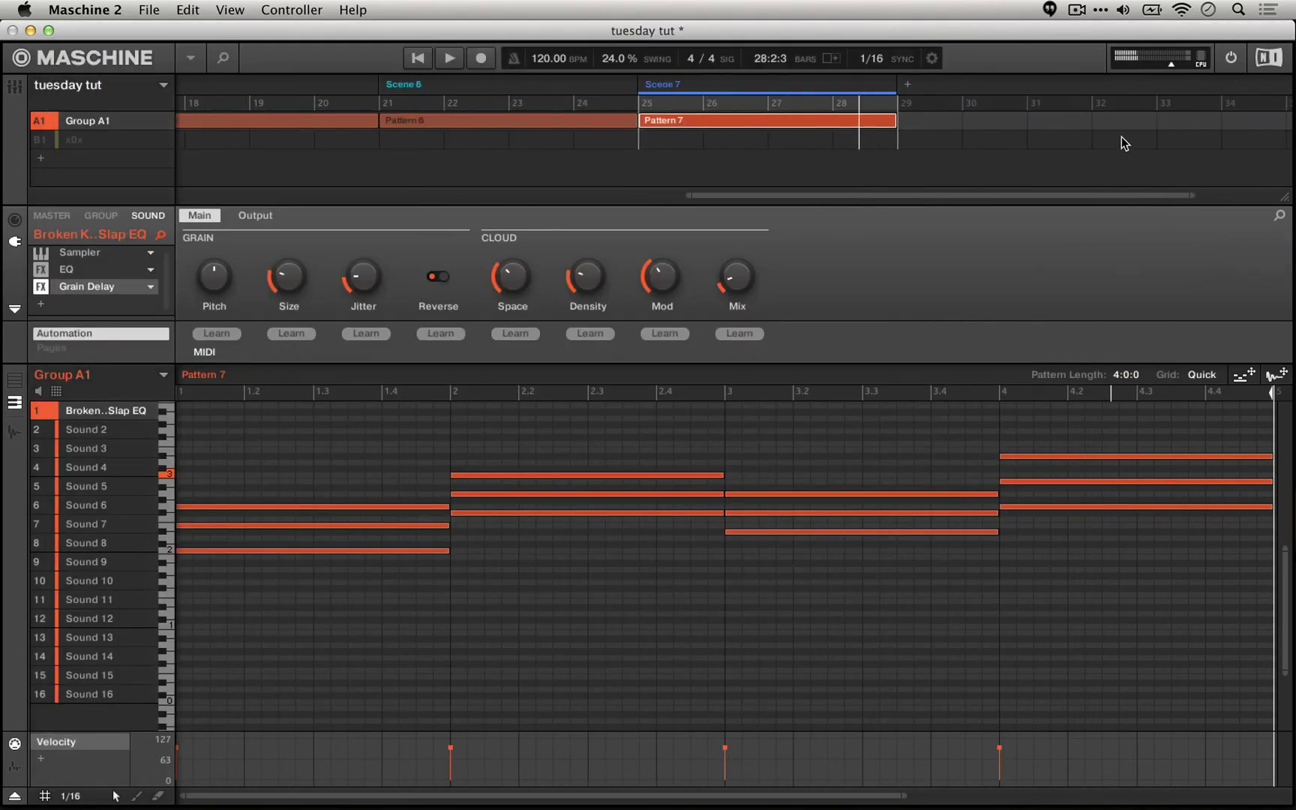
click(906, 91)
key(super+Tab)
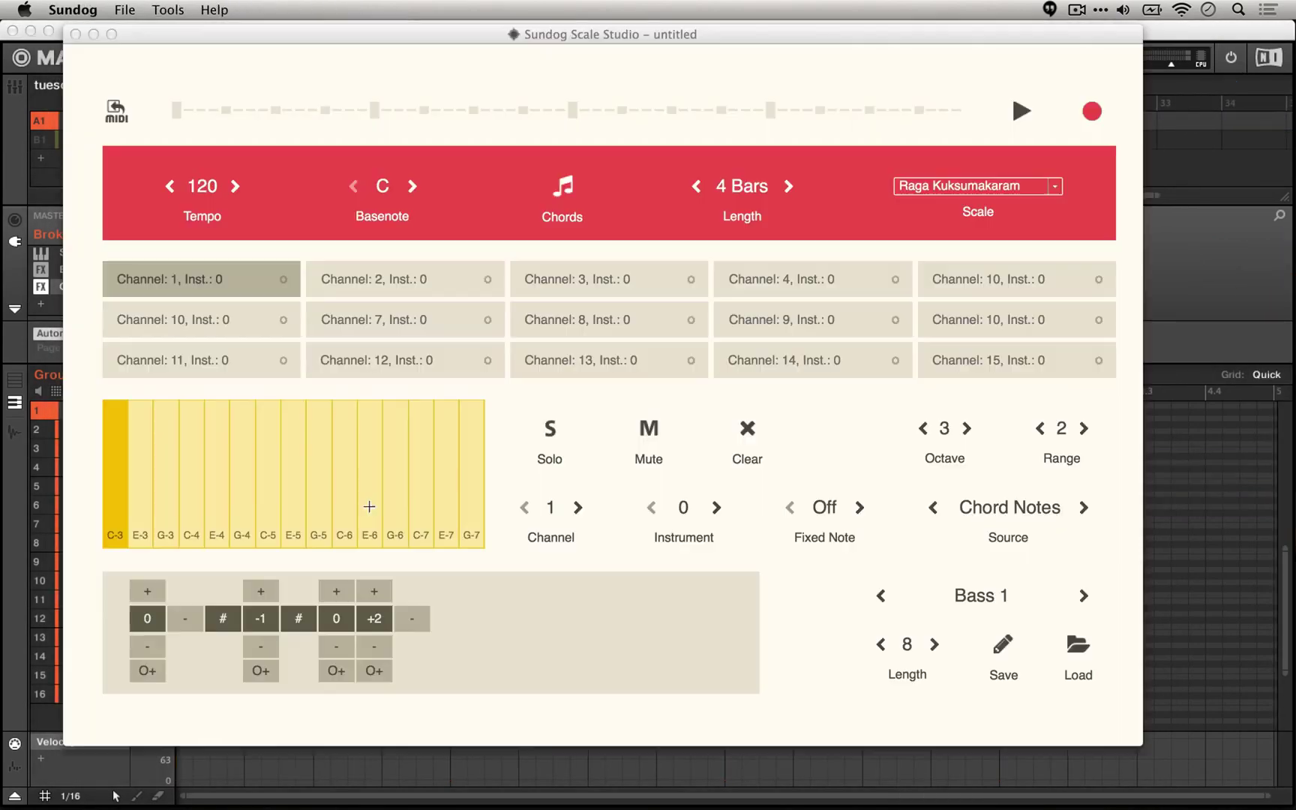
drag(116, 107, 241, 513)
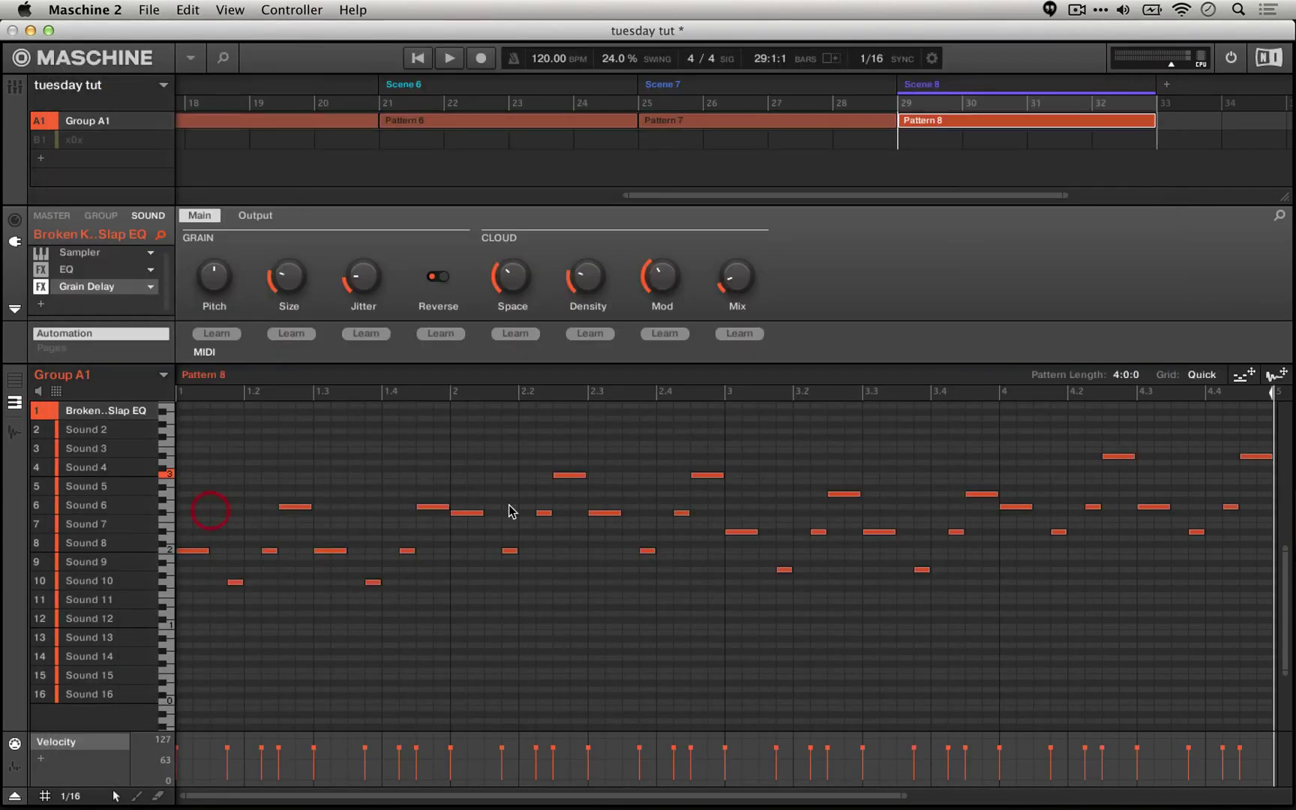
Return to Maschine 2, play the imported bass pattern in Scene 8 and stop the playback.
key(super+Tab)
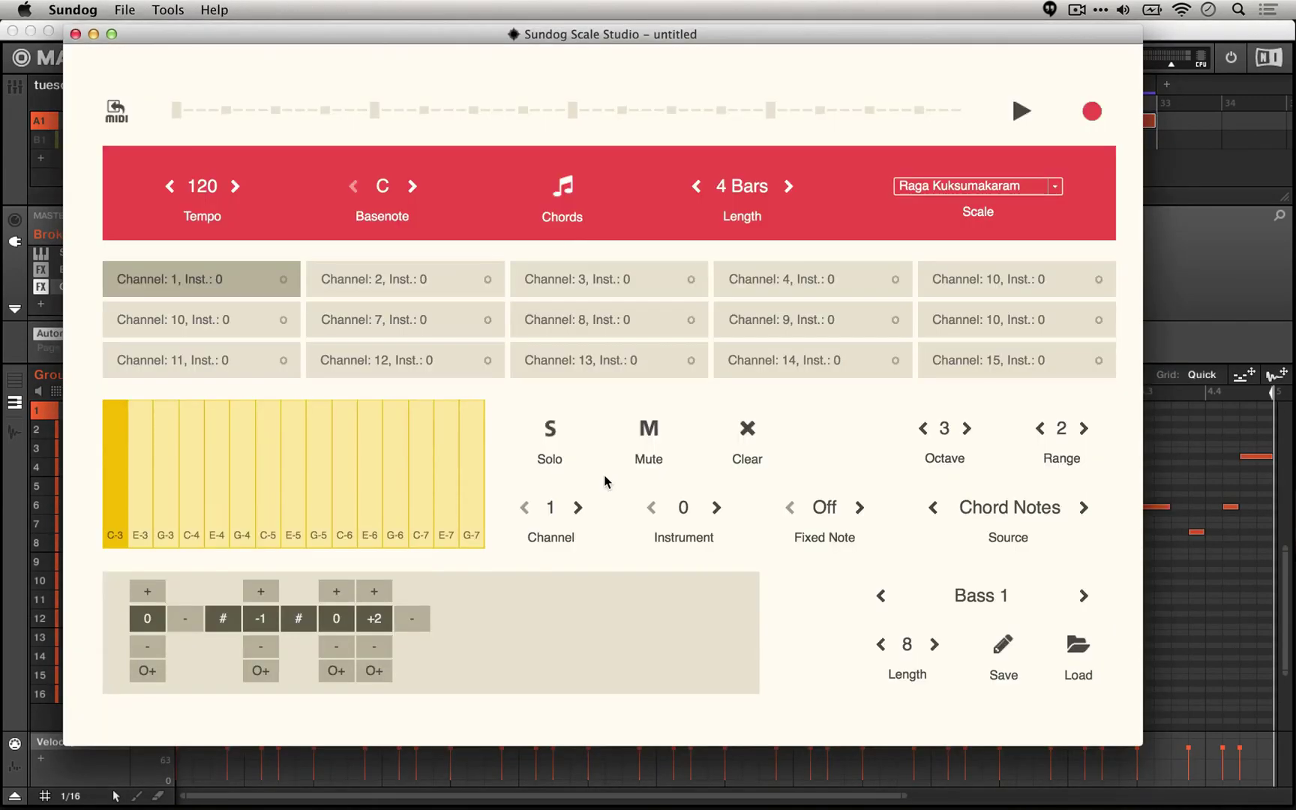
click(1192, 631)
key(space)
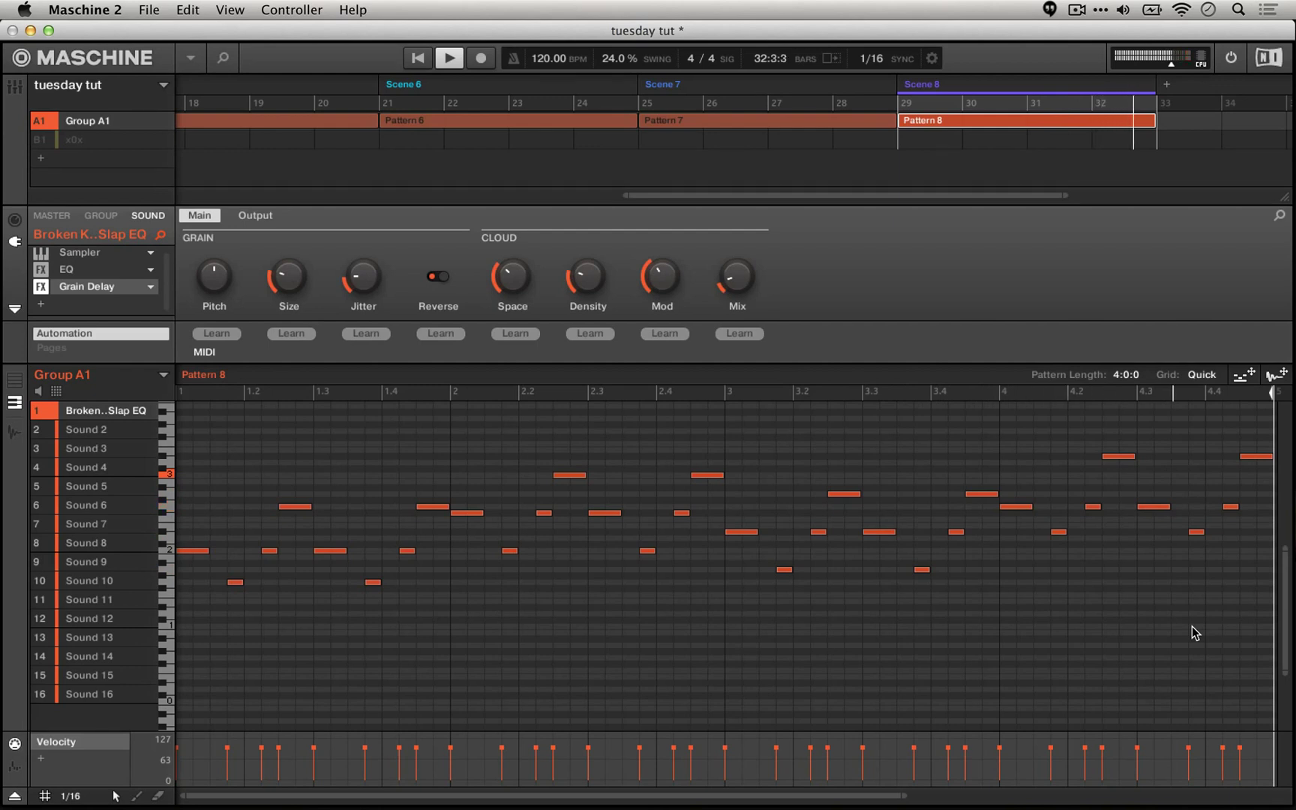
key(space)
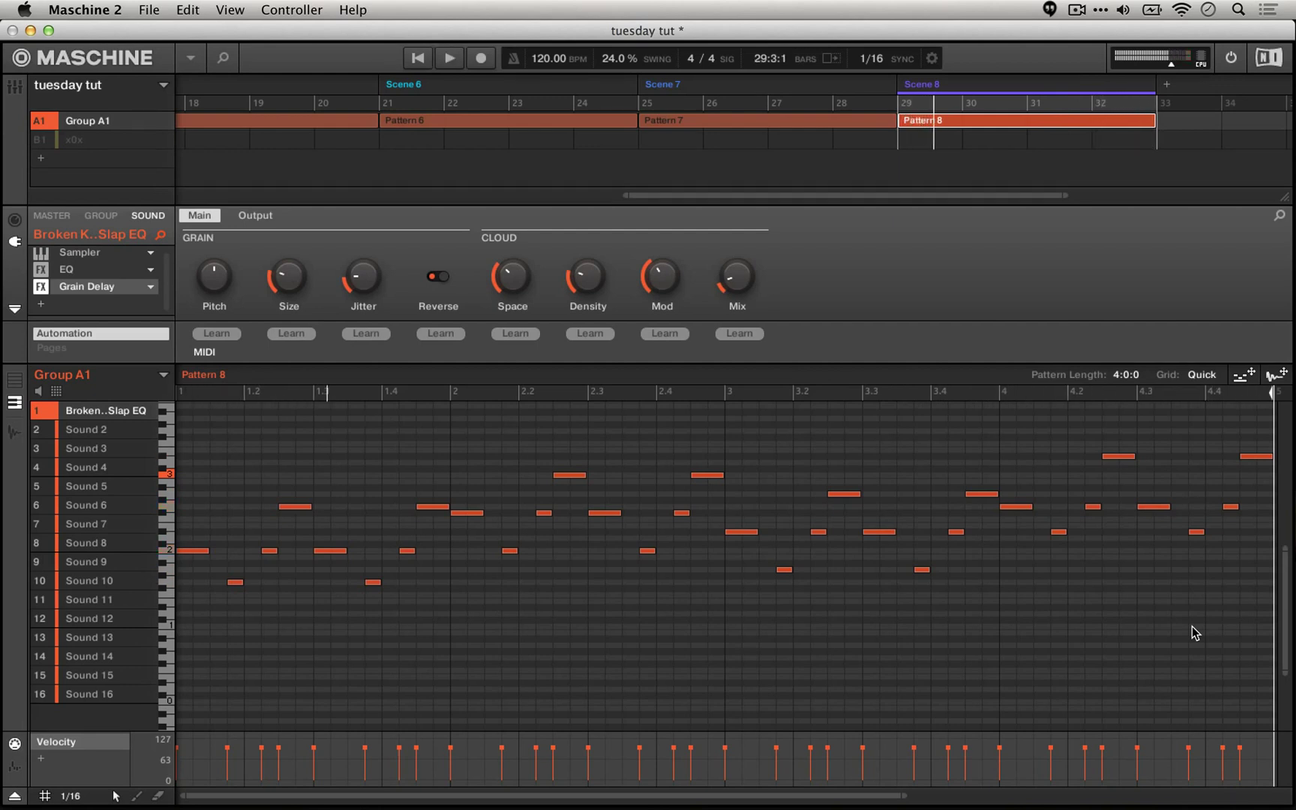